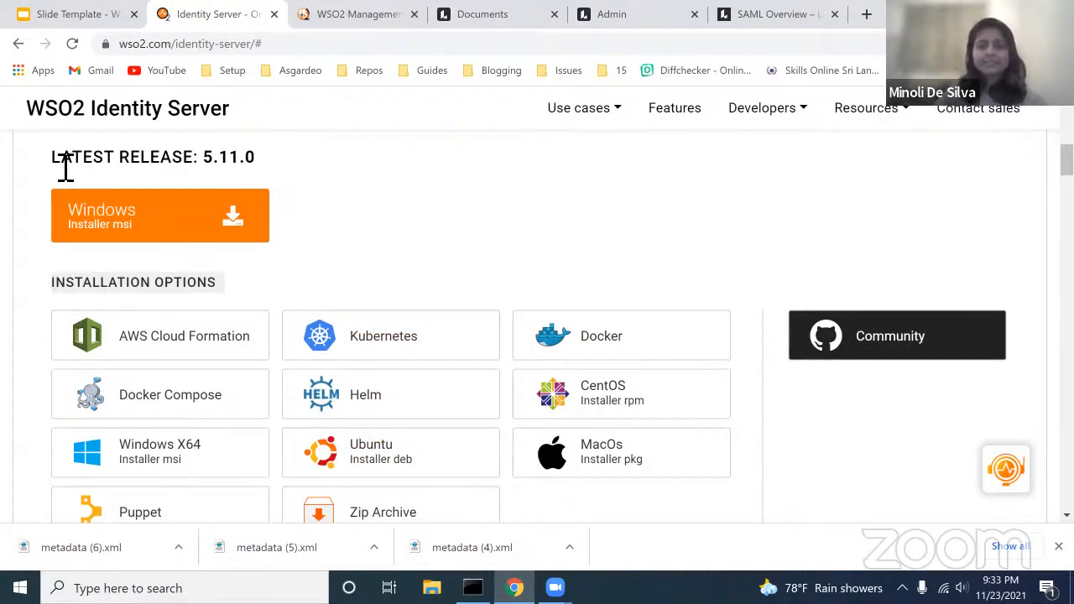
Step: Scroll past the WSO2 installation options and switch to Lucid's admin SAML settings tab
scroll(63, 172, "down", 3)
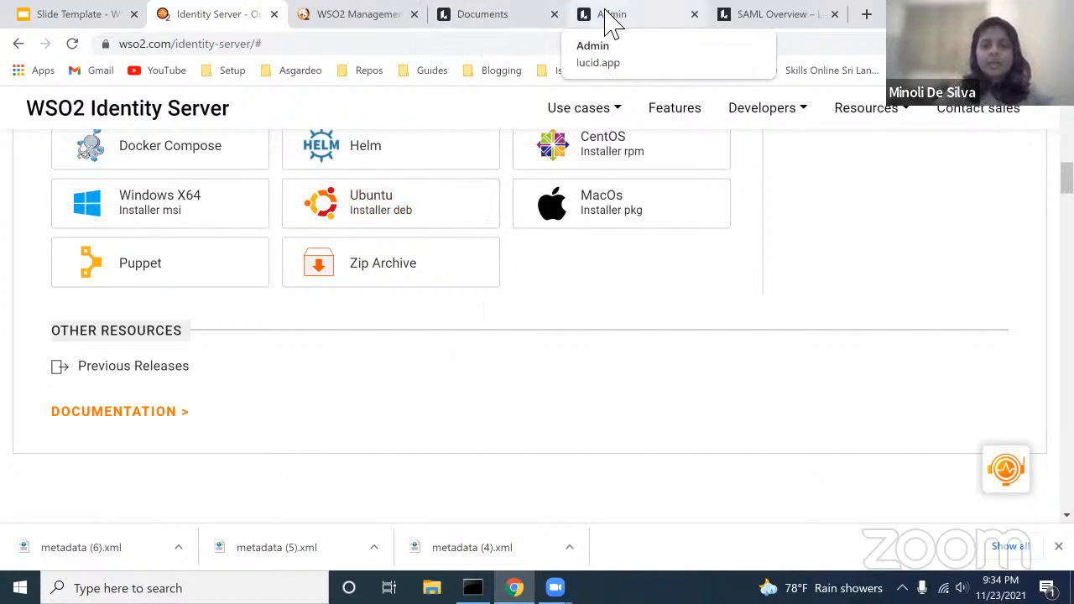
left_click(633, 19)
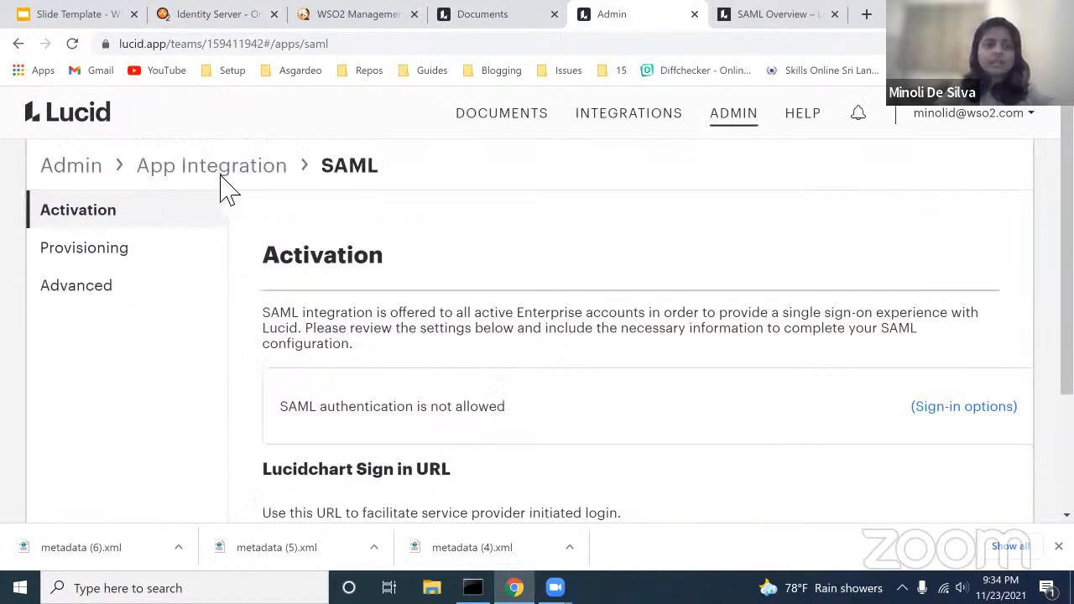
Step: Go from the Lucid dashboard to Admin in a new tab and open Identity Management sign-in settings
left_click(95, 126)
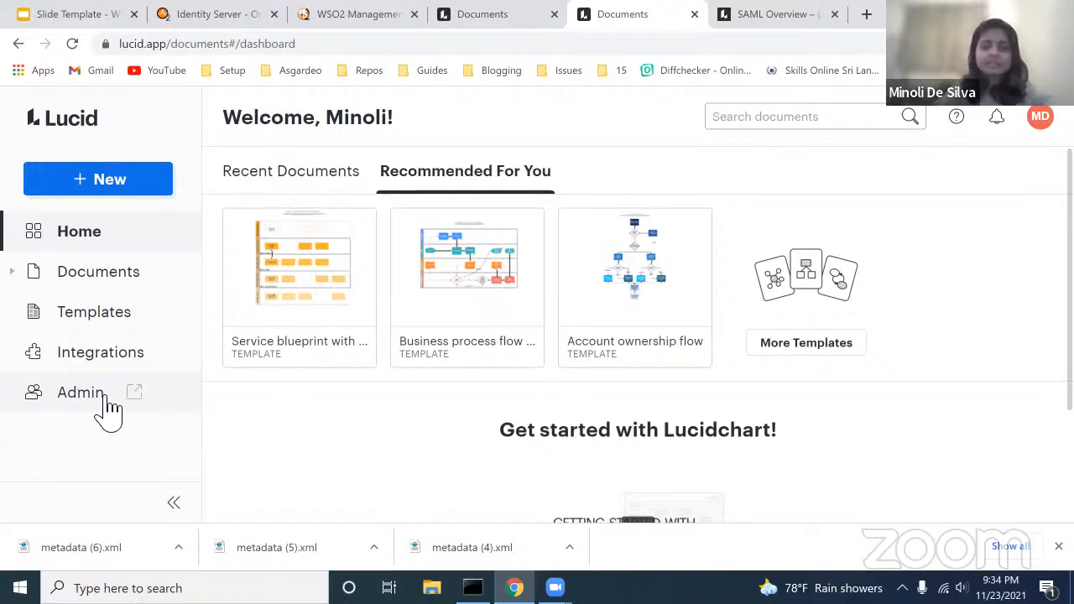
left_click(107, 411)
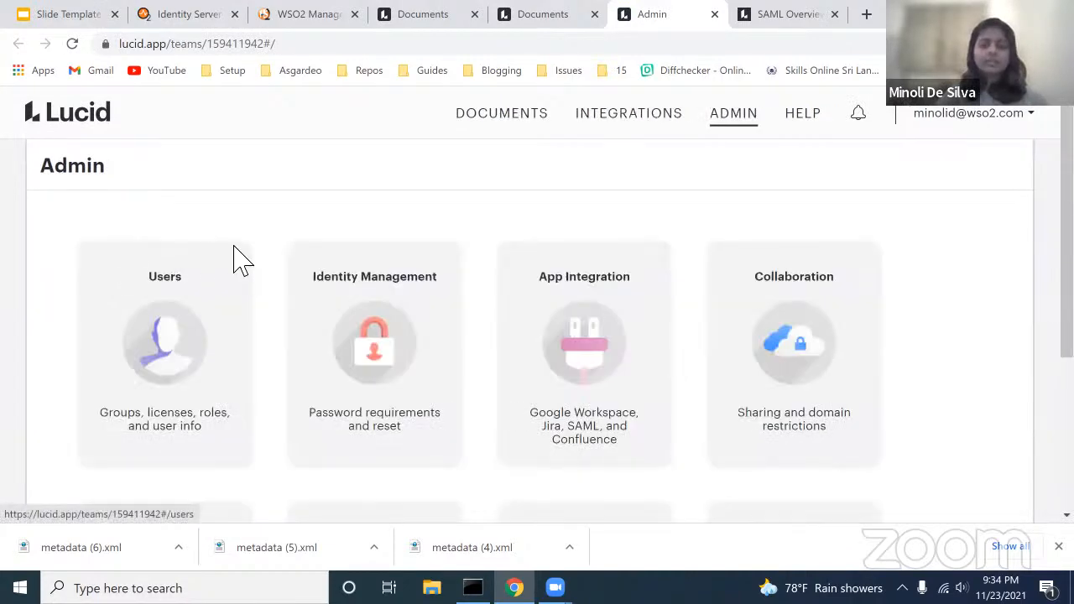
scroll(420, 180, "down", 2)
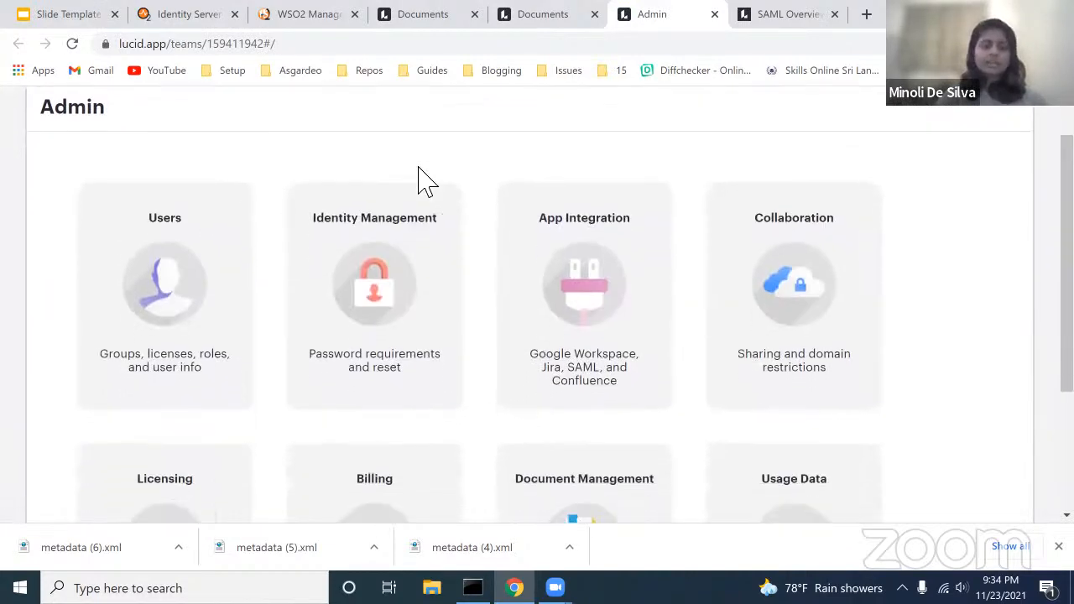
scroll(396, 320, "down", 1)
scroll(632, 261, "up", 1)
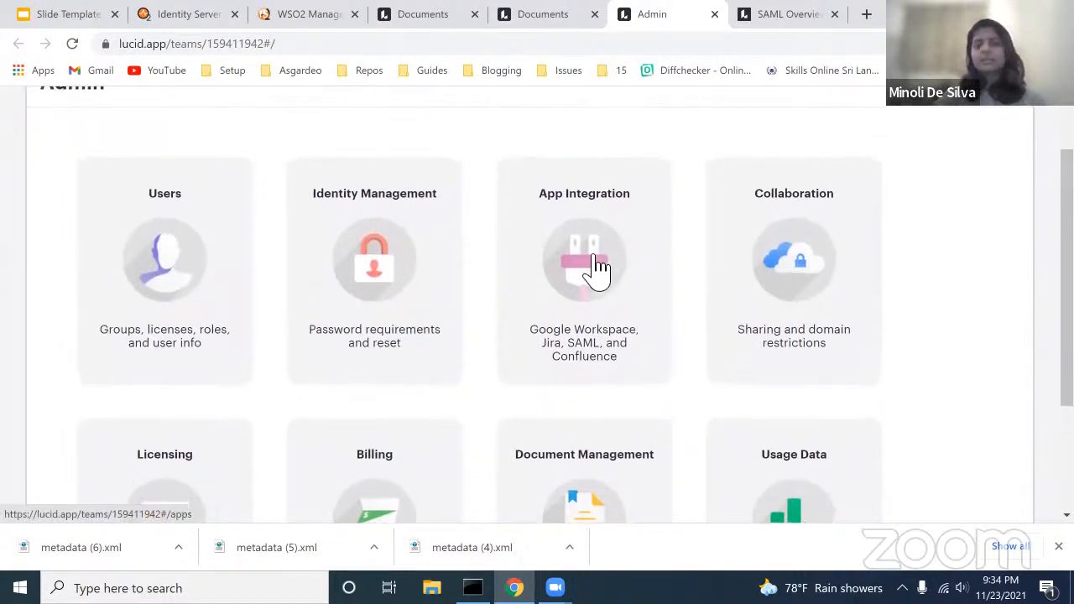
scroll(598, 269, "down", 1)
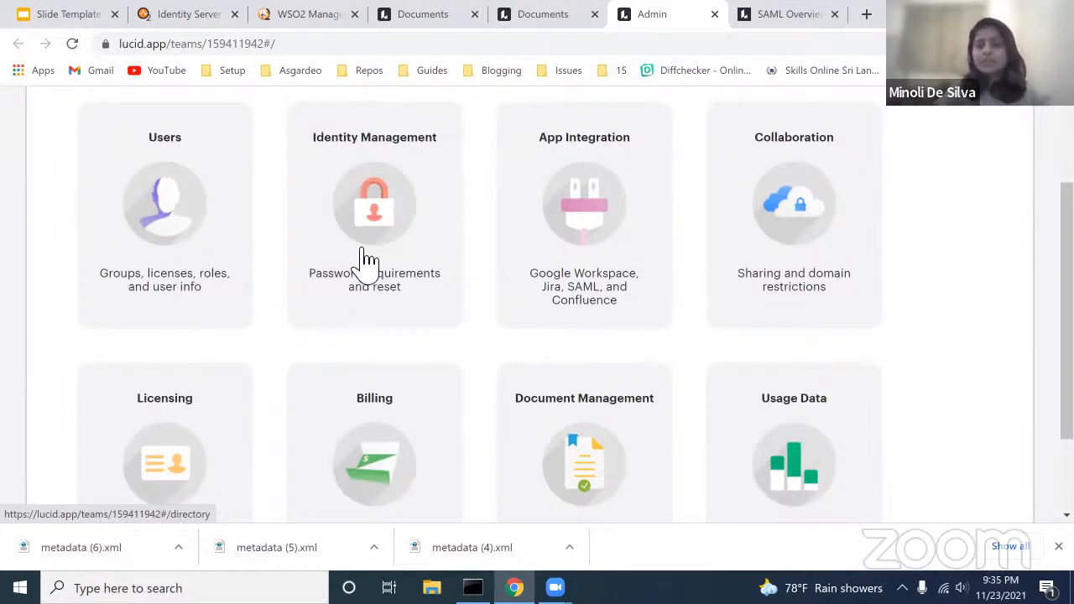
left_click(398, 210)
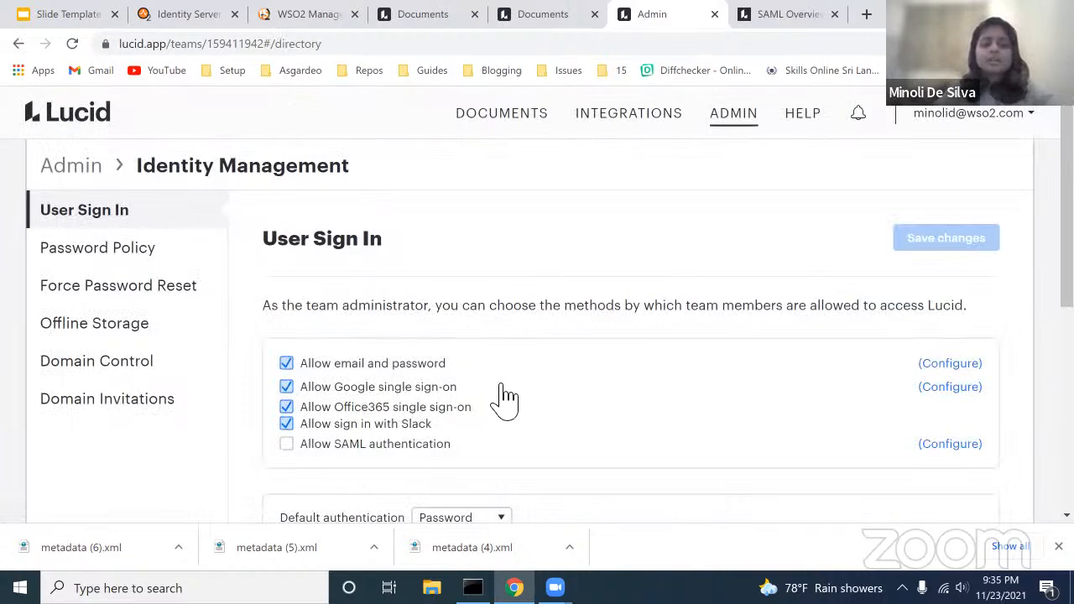
Step: Check Allow SAML authentication in Lucid's User Sign In settings
scroll(505, 402, "down", 1)
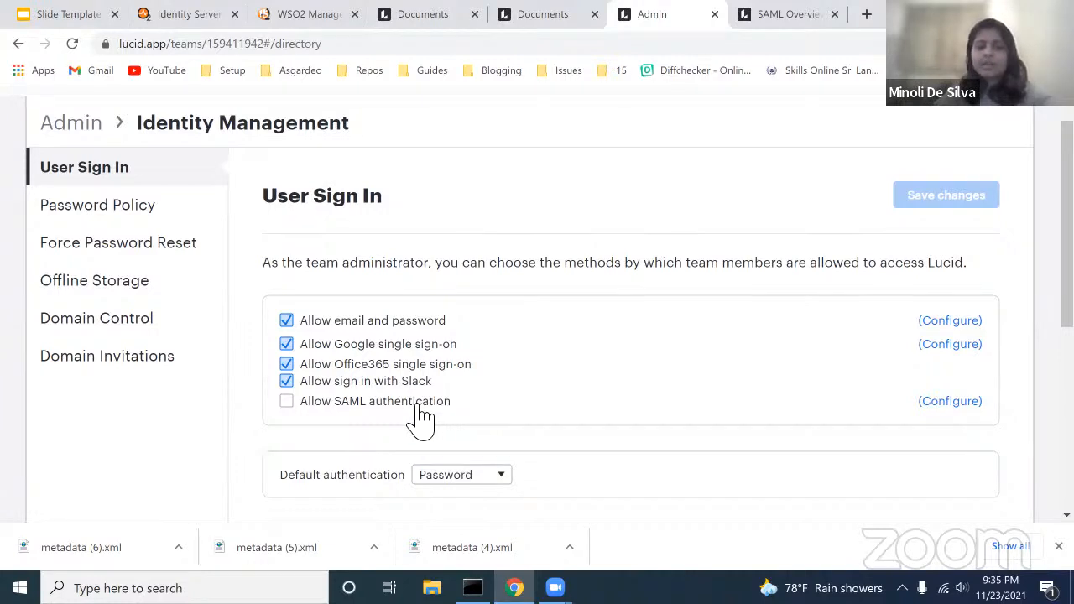
left_click(293, 402)
scroll(293, 408, "down", 5)
scroll(391, 271, "up", 2)
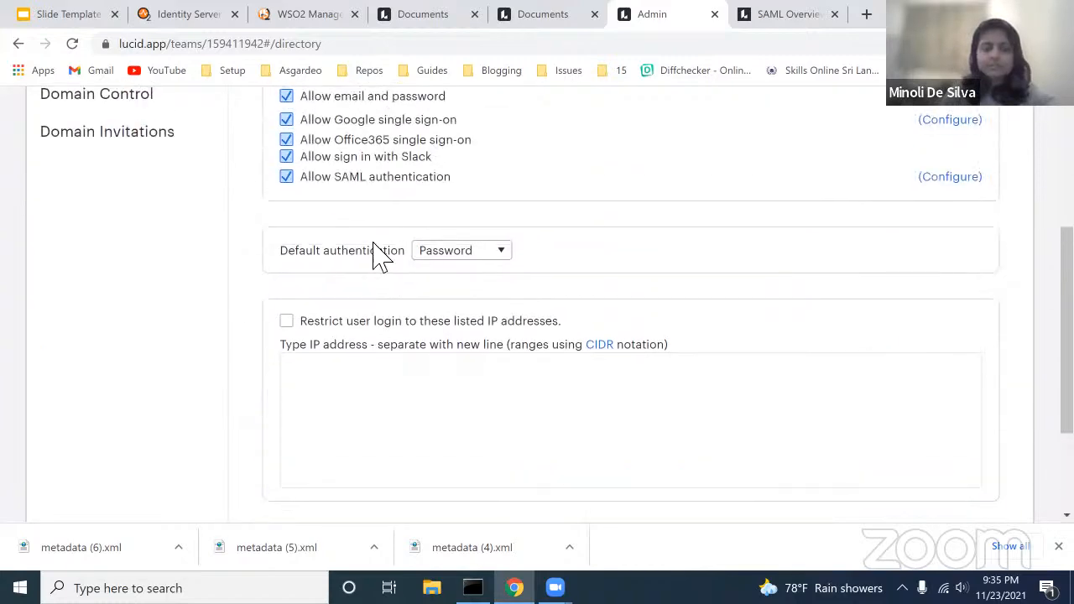
scroll(332, 194, "down", 4)
scroll(369, 198, "up", 2)
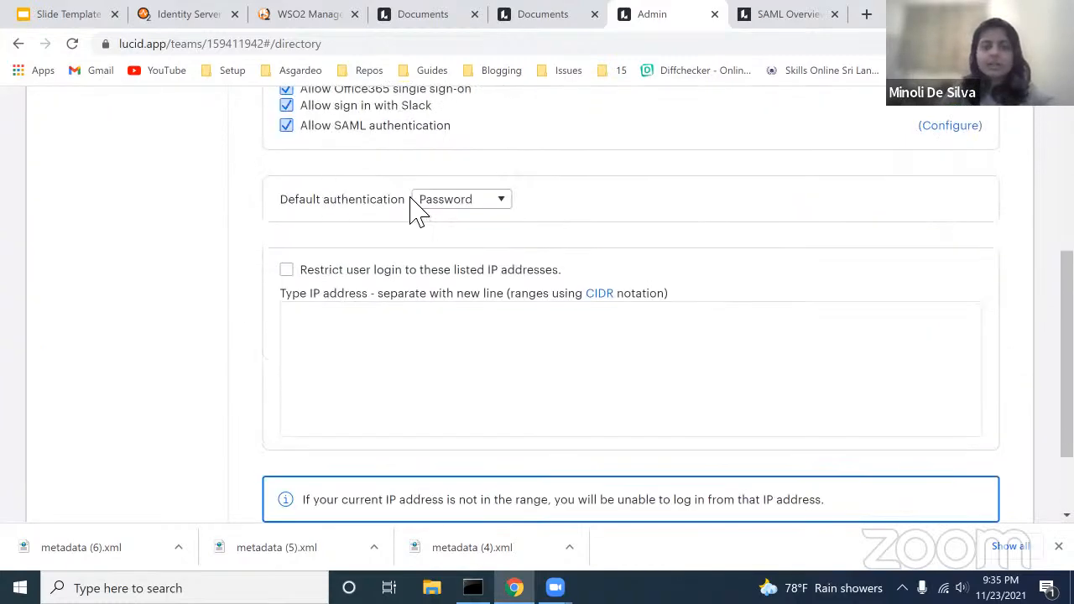
scroll(726, 414, "down", 2)
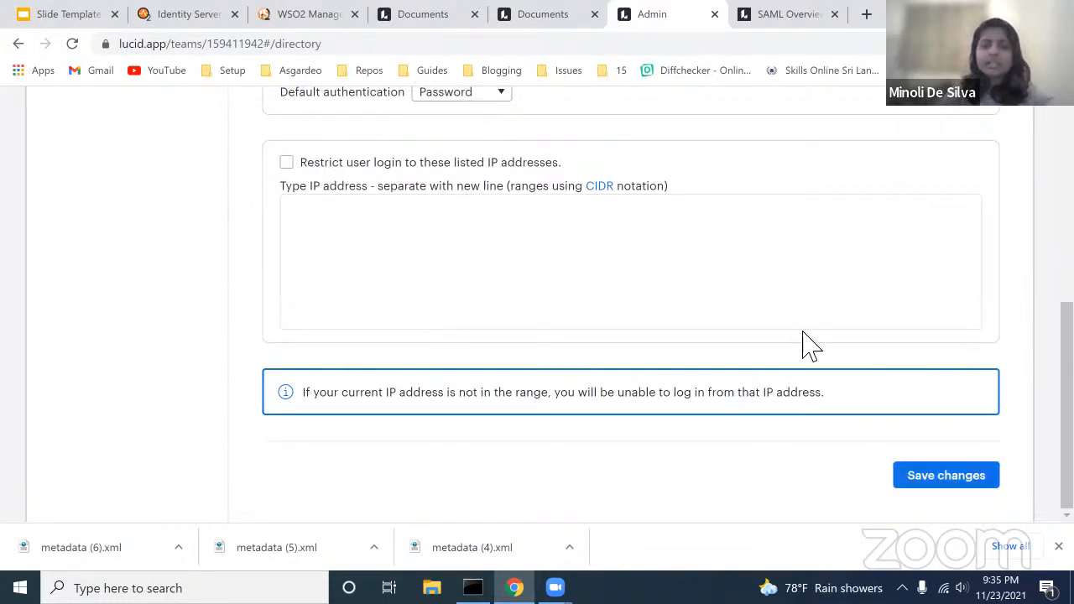
scroll(801, 336, "up", 1)
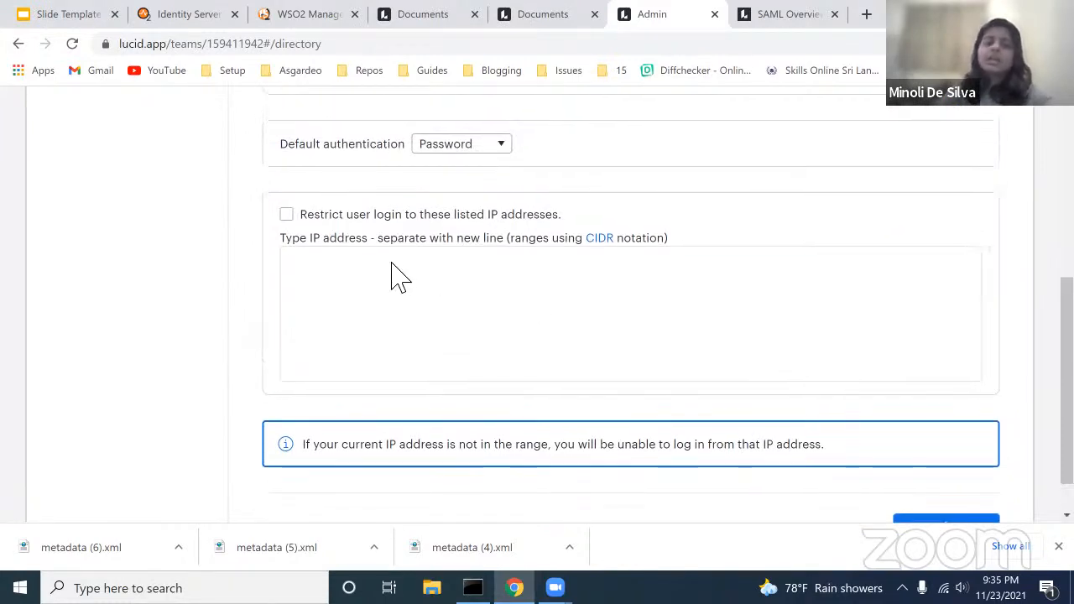
scroll(399, 276, "up", 1)
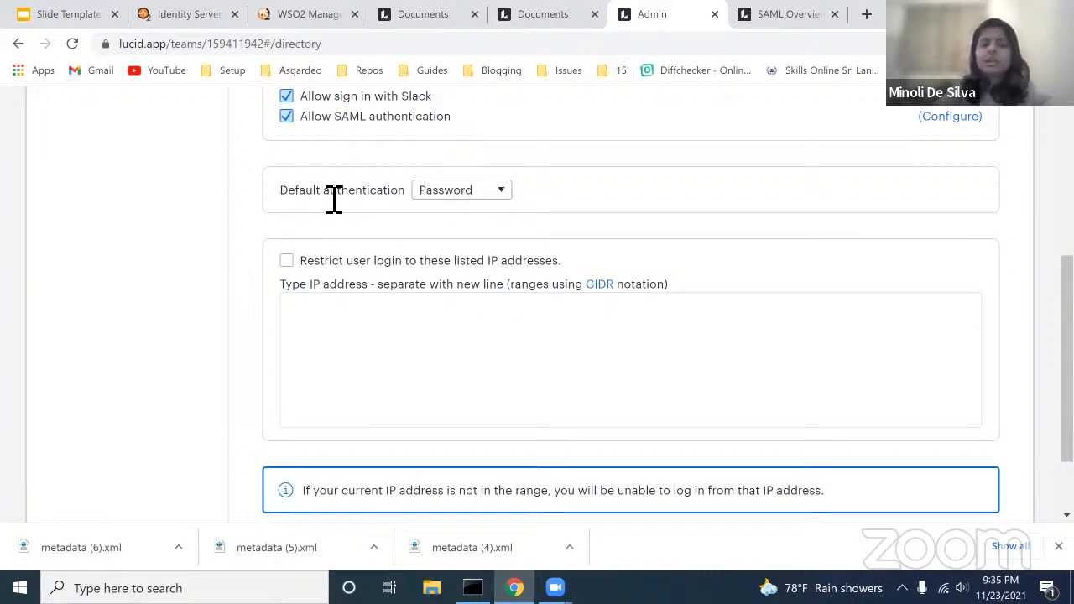
Step: Set Default authentication to SAML and save the sign-in settings
left_click(464, 193)
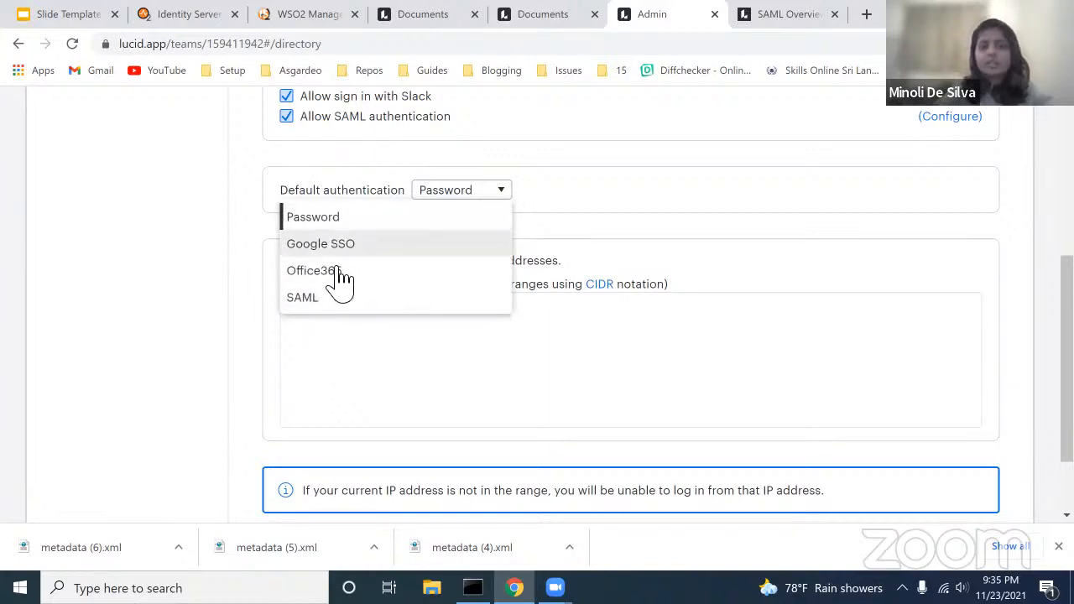
left_click(562, 197)
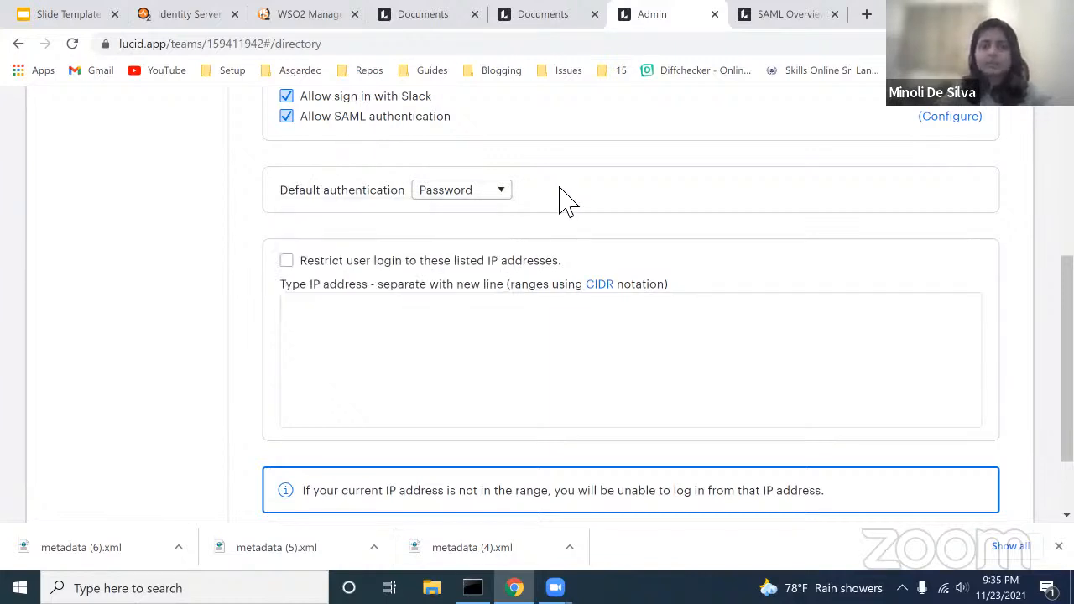
scroll(567, 201, "down", 1)
scroll(568, 202, "up", 1)
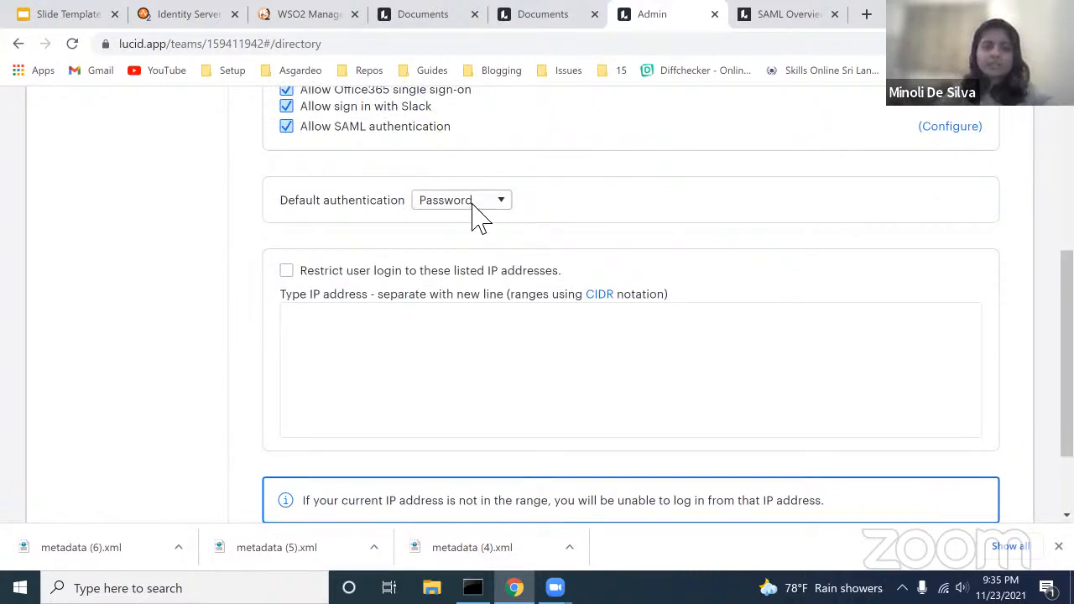
left_click(473, 203)
left_click(394, 309)
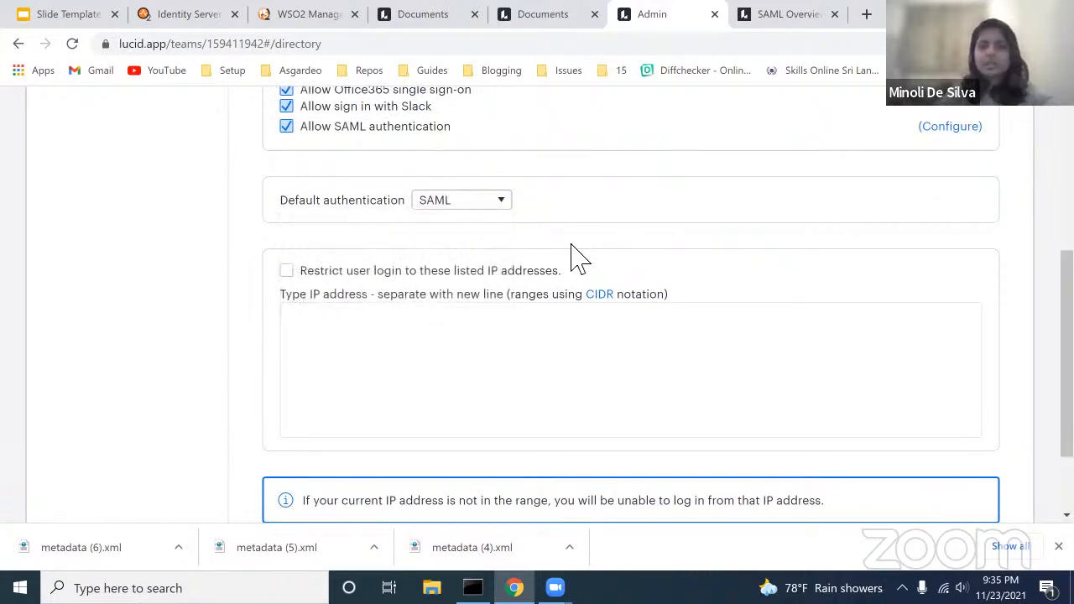
scroll(577, 258, "down", 2)
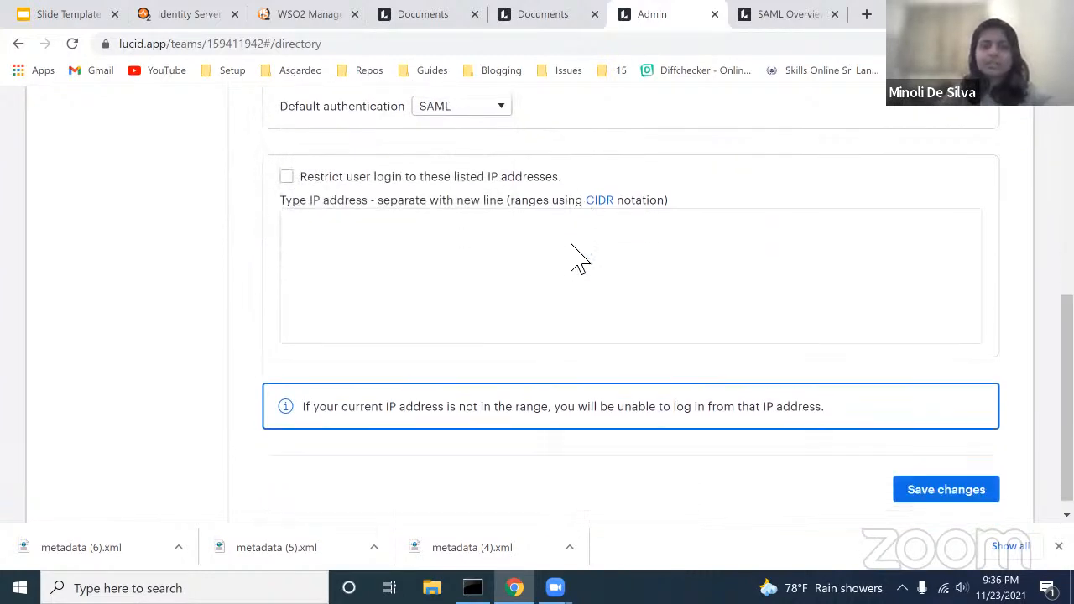
left_click(931, 484)
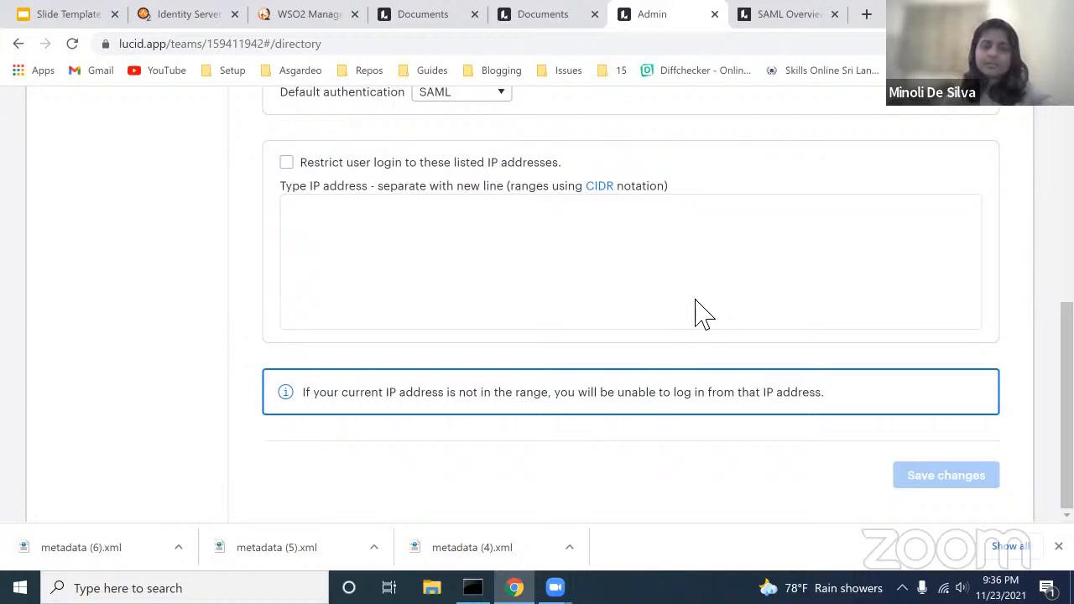
Step: Return to the Lucid Admin overview via the breadcrumb
scroll(701, 193, "up", 3)
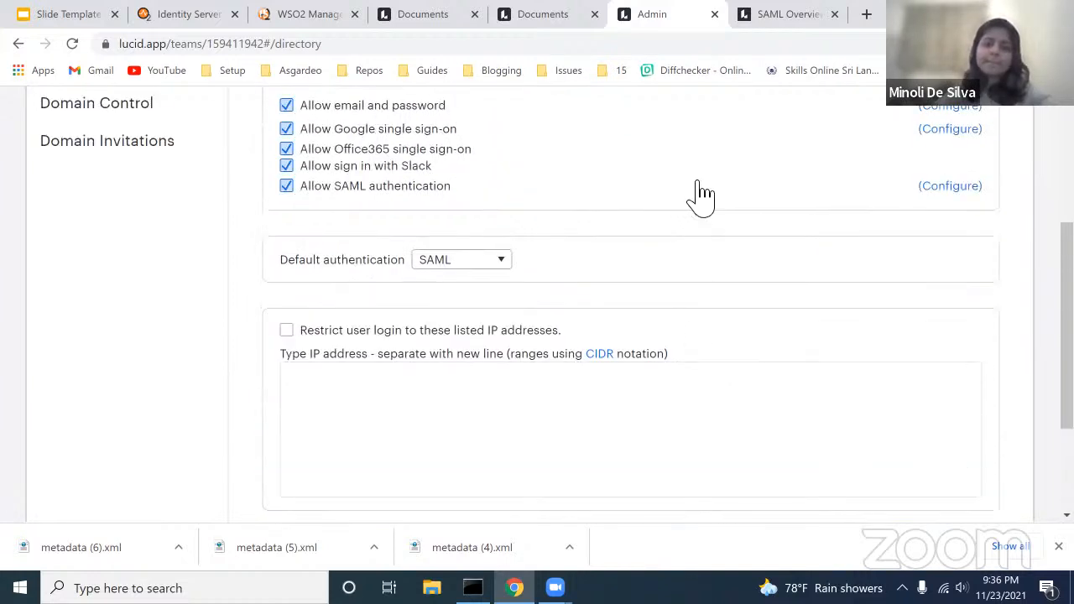
scroll(698, 193, "up", 2)
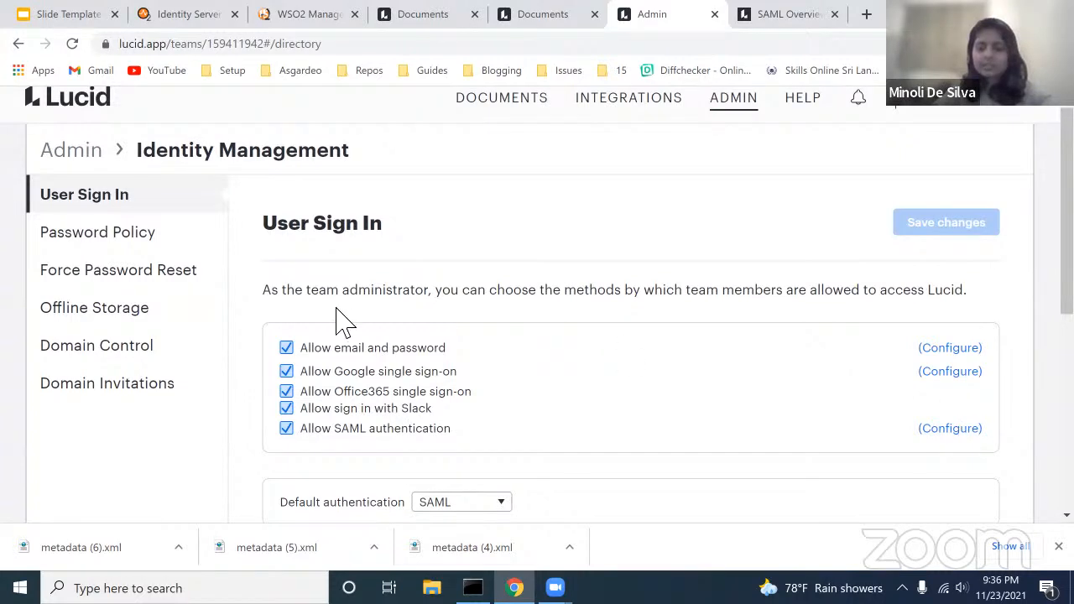
left_click(63, 165)
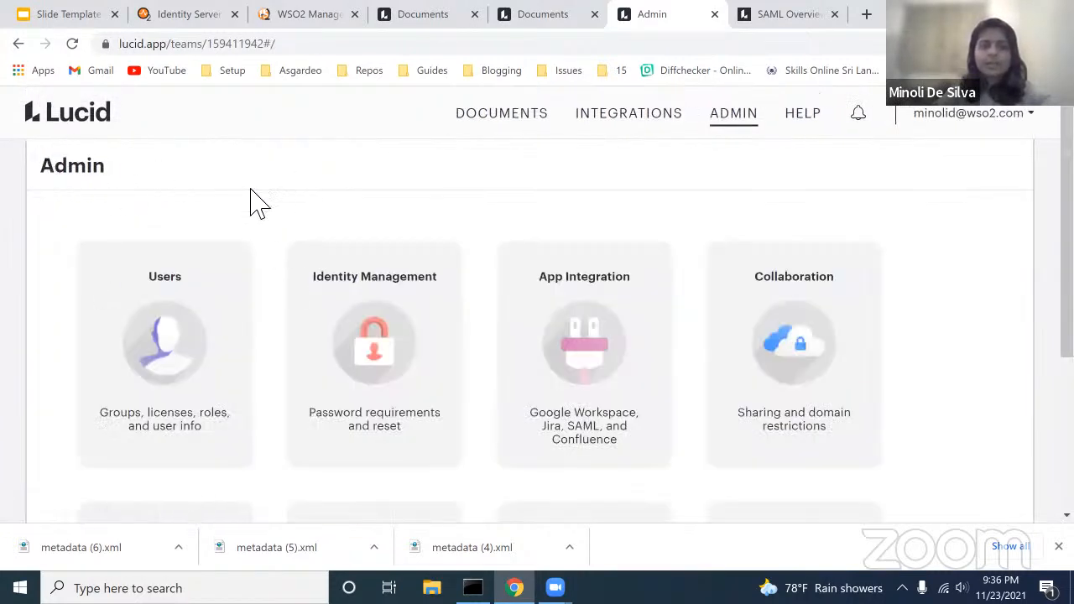
Step: Open App Integration, then the SAML card, and select the 'testdomain' sign-in URL domain
left_click(602, 334)
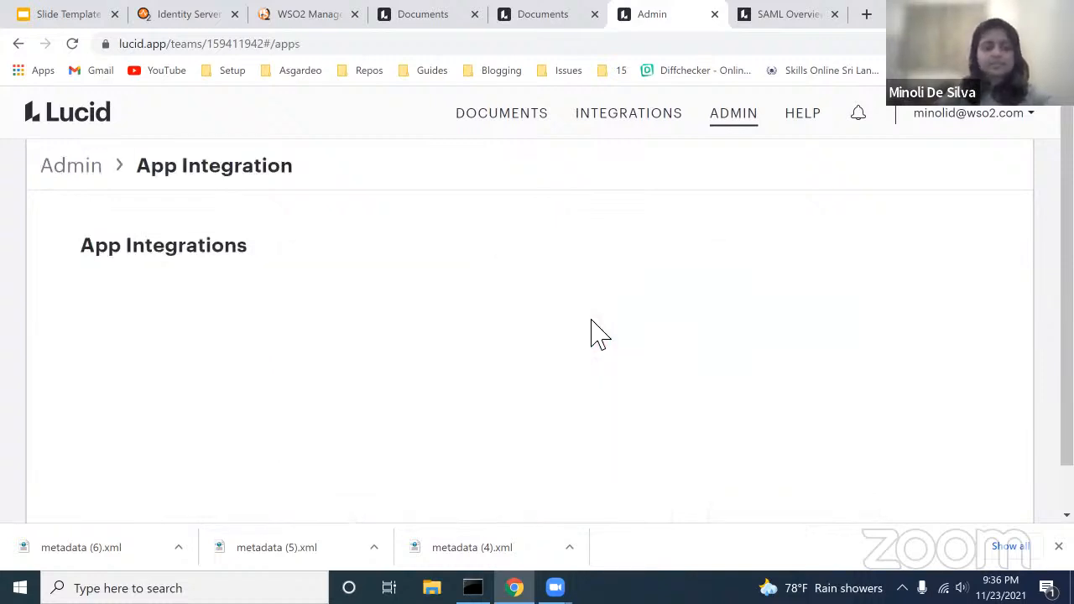
scroll(594, 327, "down", 3)
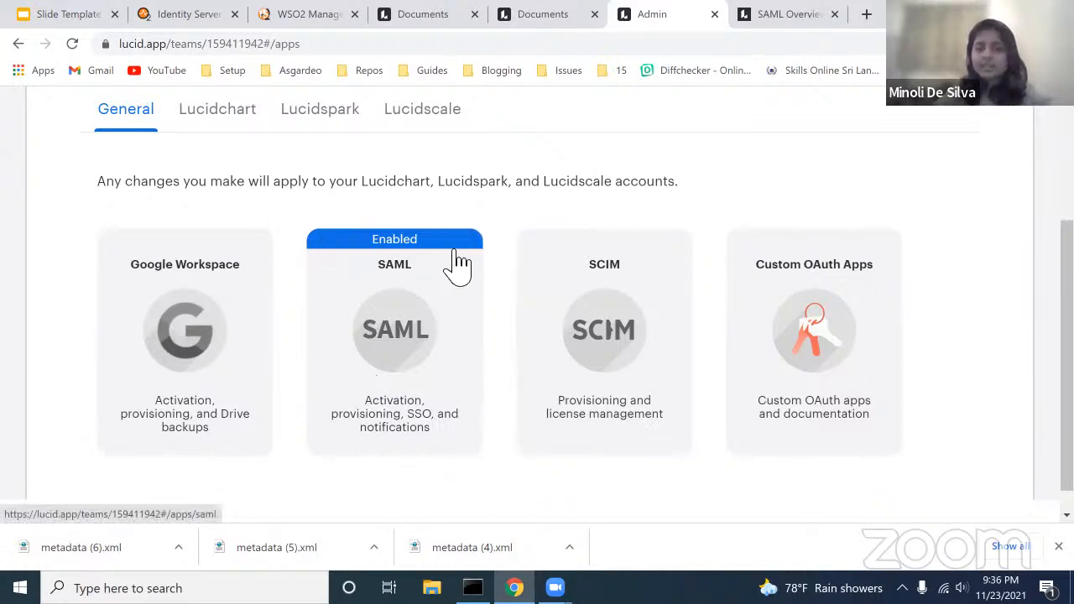
scroll(443, 251, "up", 1)
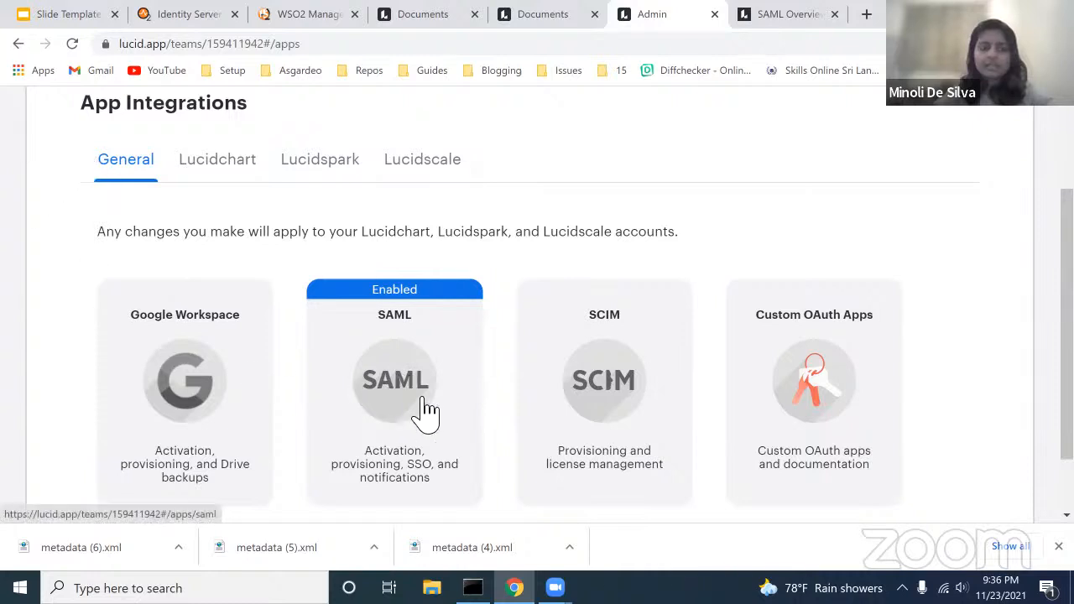
left_click(387, 400)
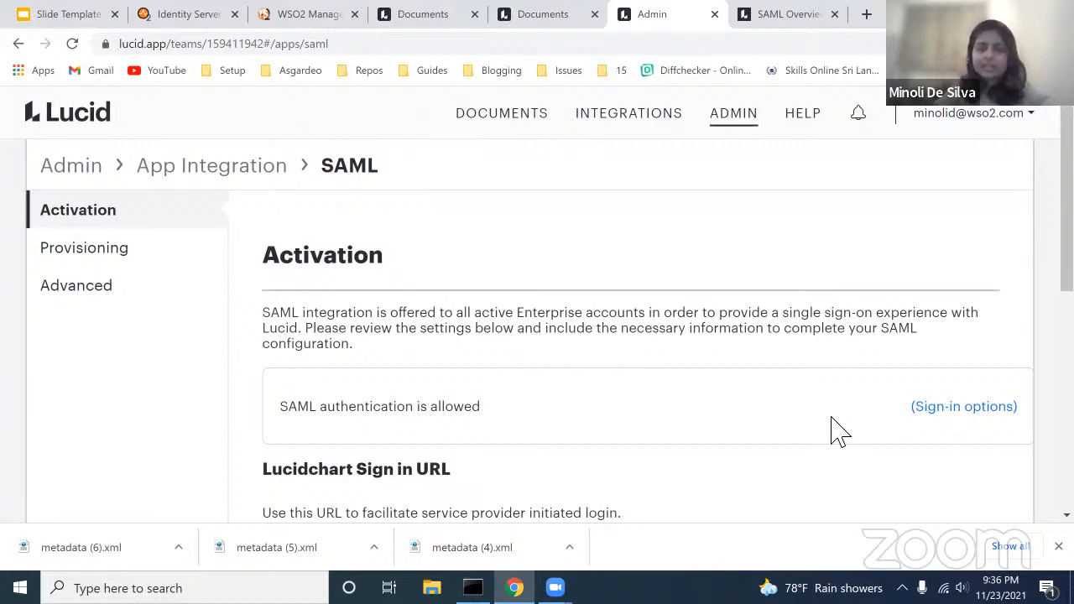
scroll(604, 371, "down", 1)
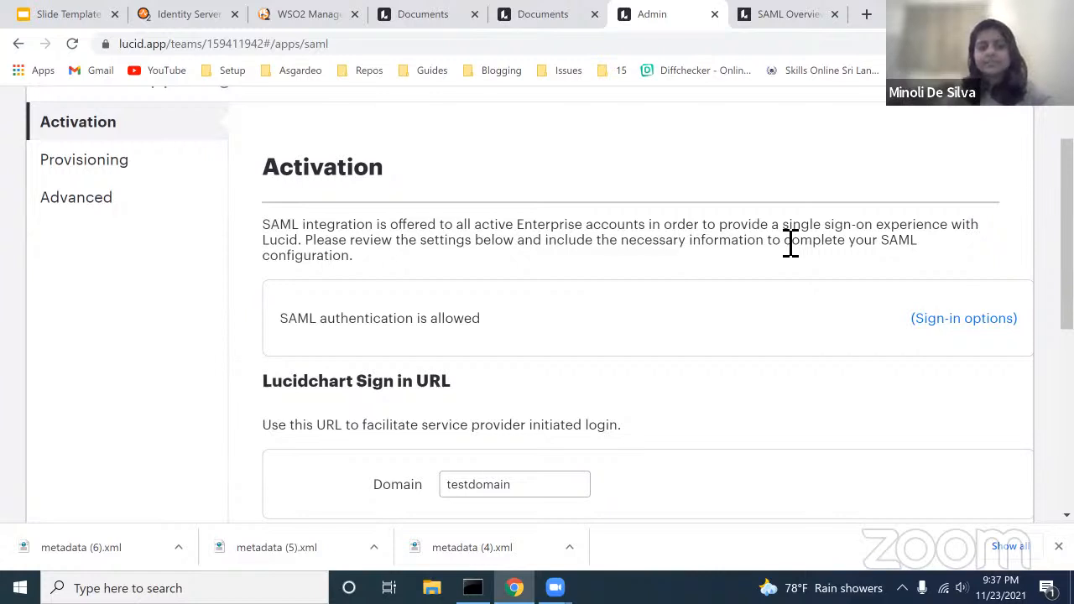
scroll(789, 245, "down", 1)
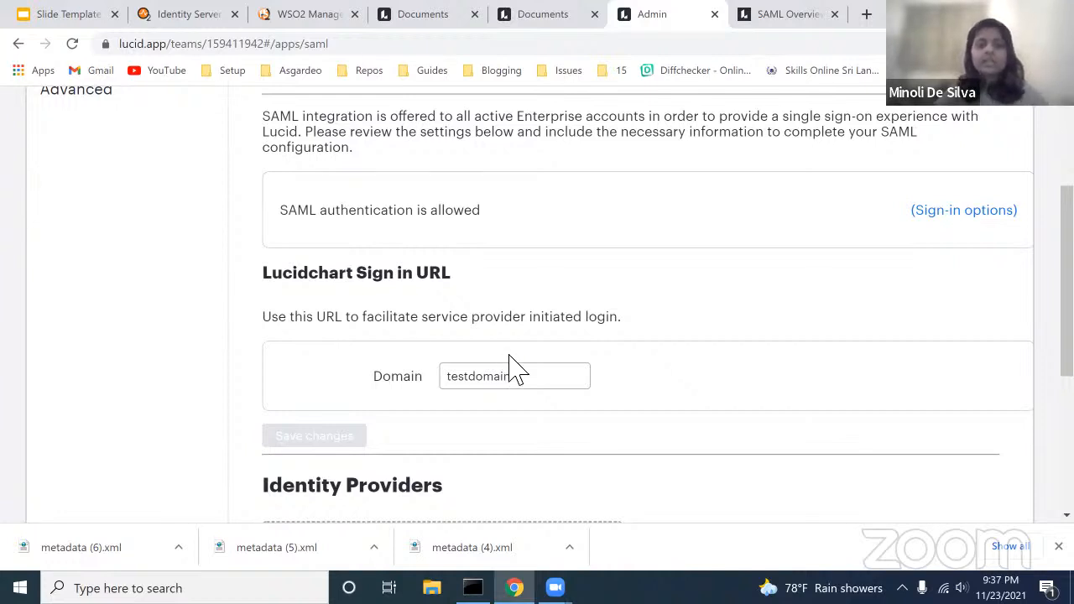
double_click(531, 379)
Step: Replace the Lucidchart sign-in URL domain with 'wso2demo' and save the change
key("BackSpace")
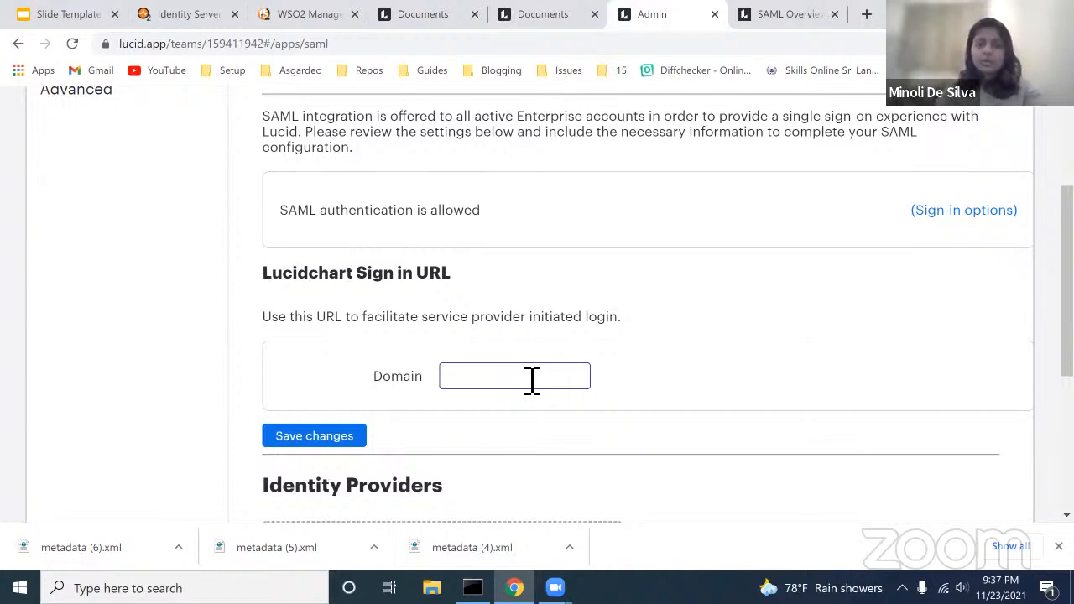
type("wso2")
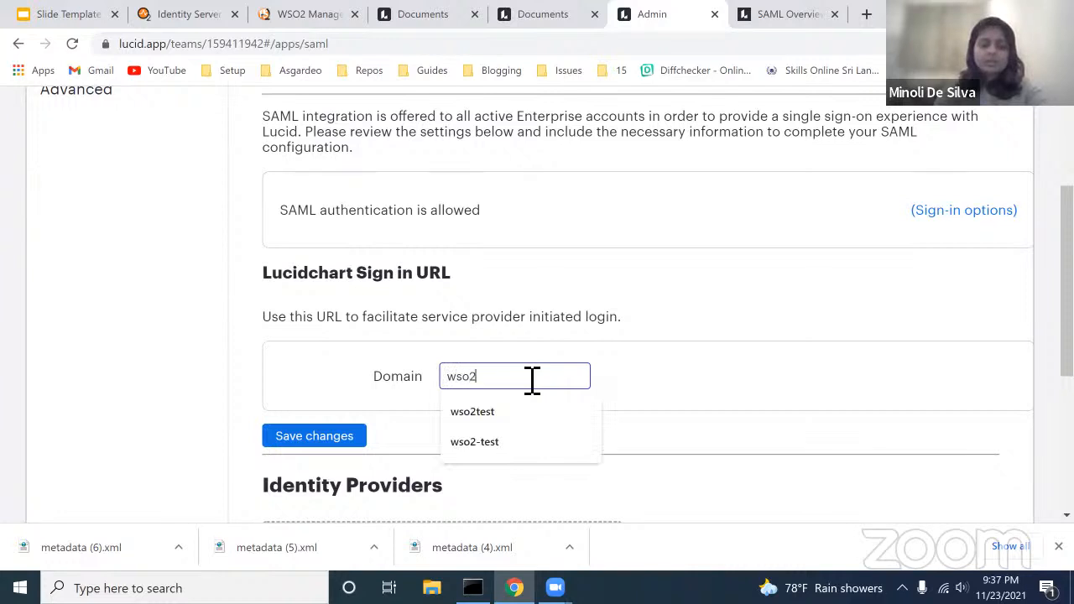
type("demo")
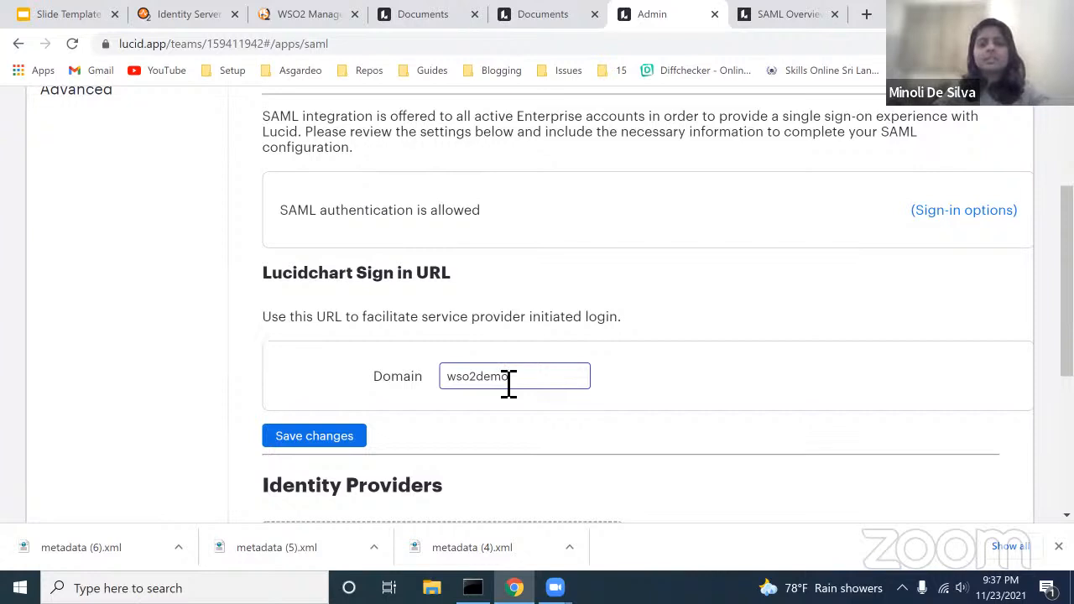
scroll(531, 384, "down", 1)
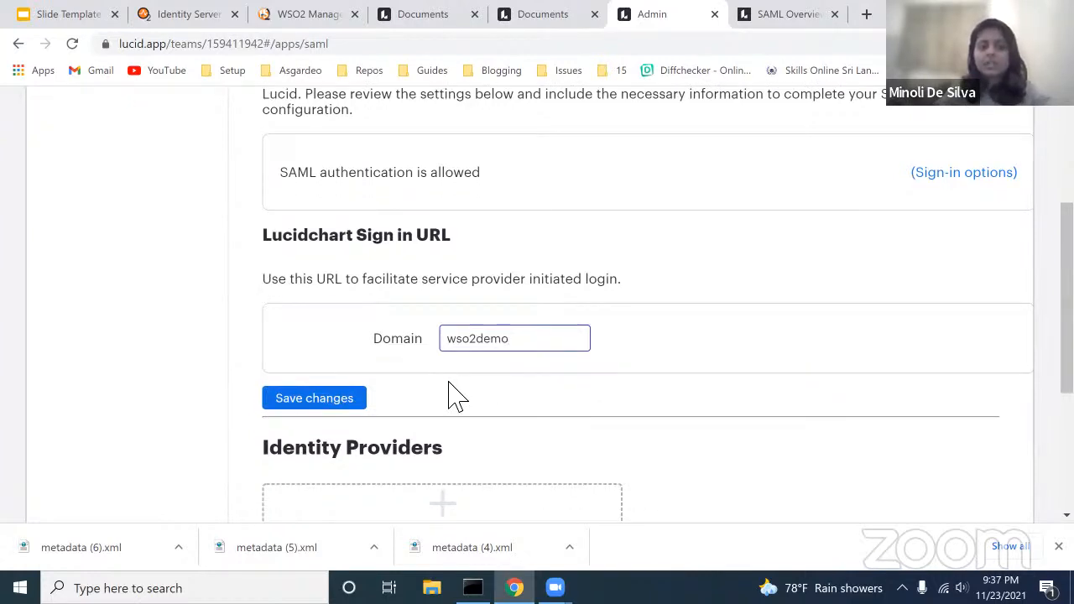
scroll(453, 395, "down", 1)
left_click(330, 371)
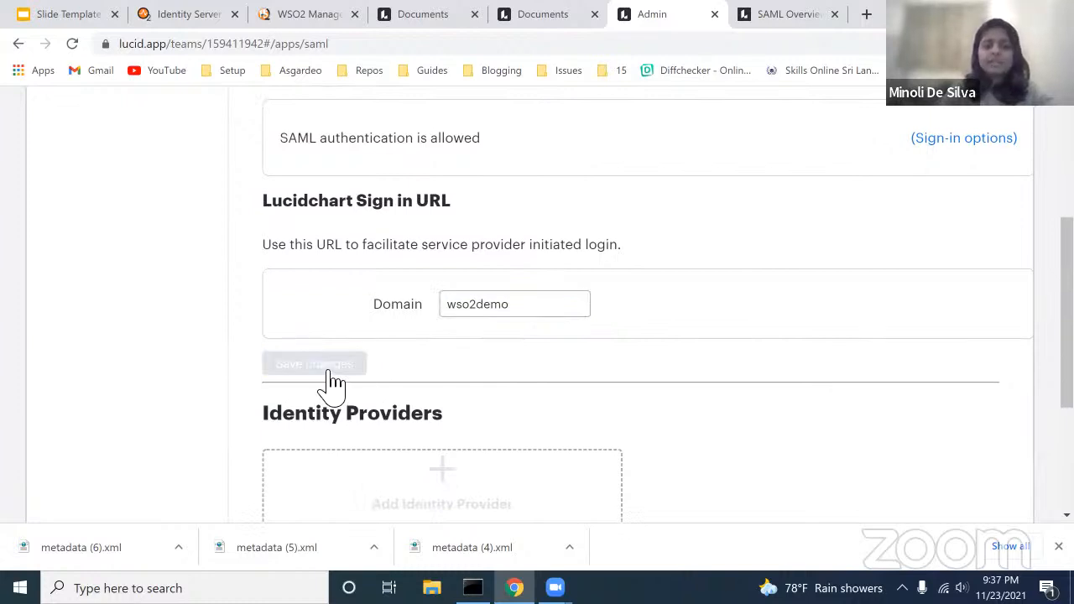
scroll(541, 375, "down", 2)
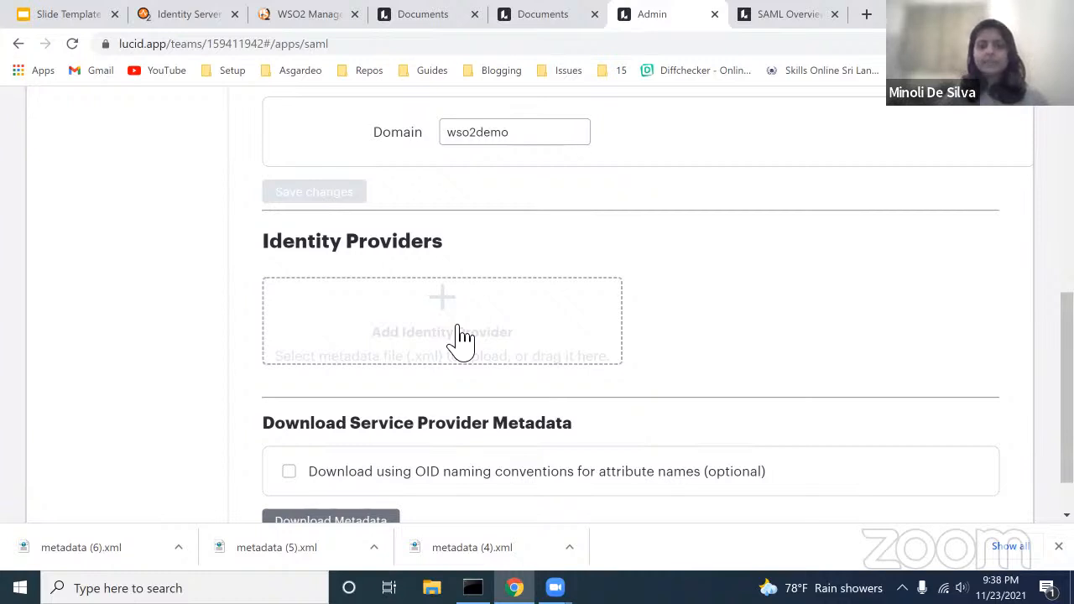
Step: Download Lucid's service provider metadata as 'metadata (7).xml' and bring up the wso2server console
scroll(459, 340, "down", 1)
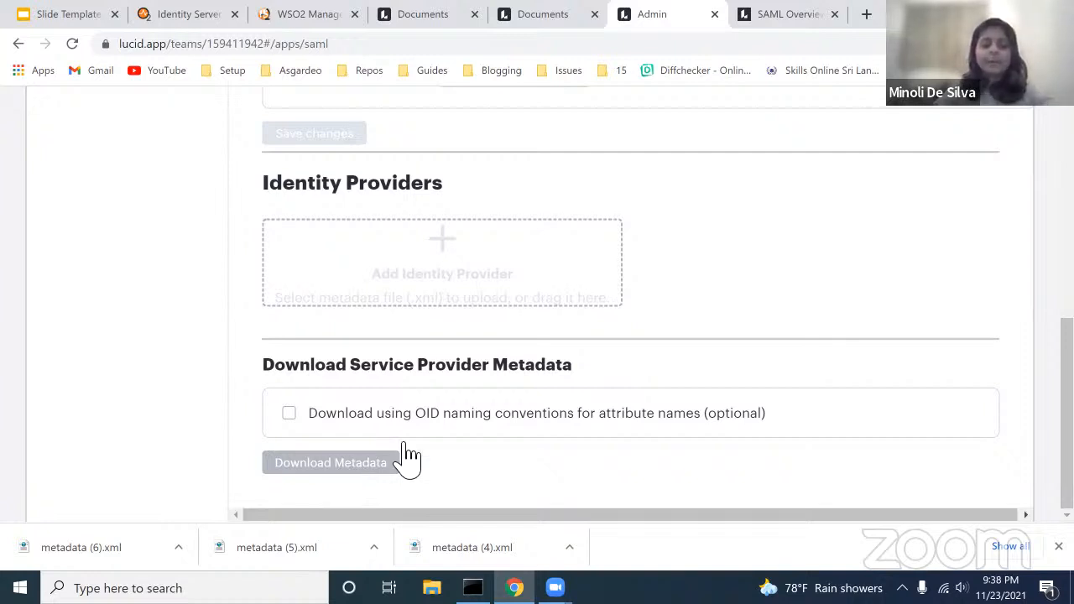
left_click(1058, 546)
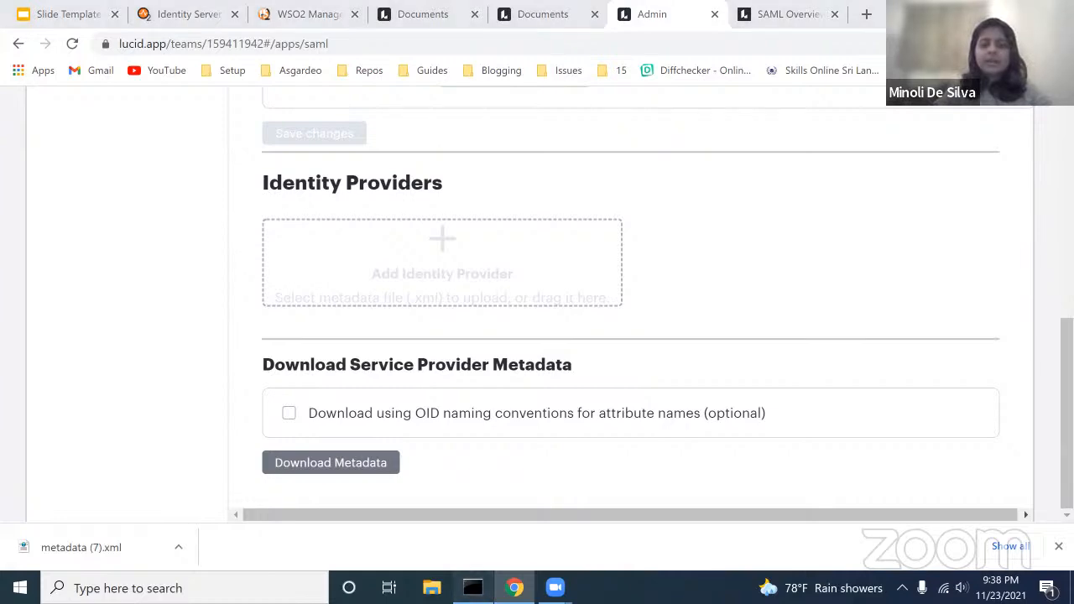
left_click(472, 588)
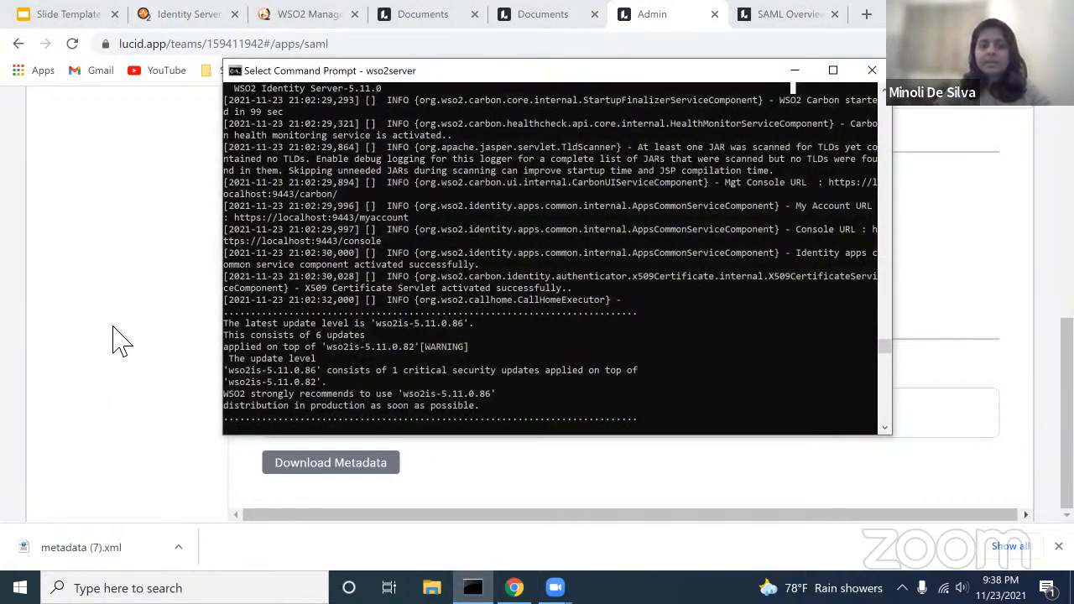
Step: Go back to the browser and switch to the WSO2 Management Console login tab
left_click(117, 339)
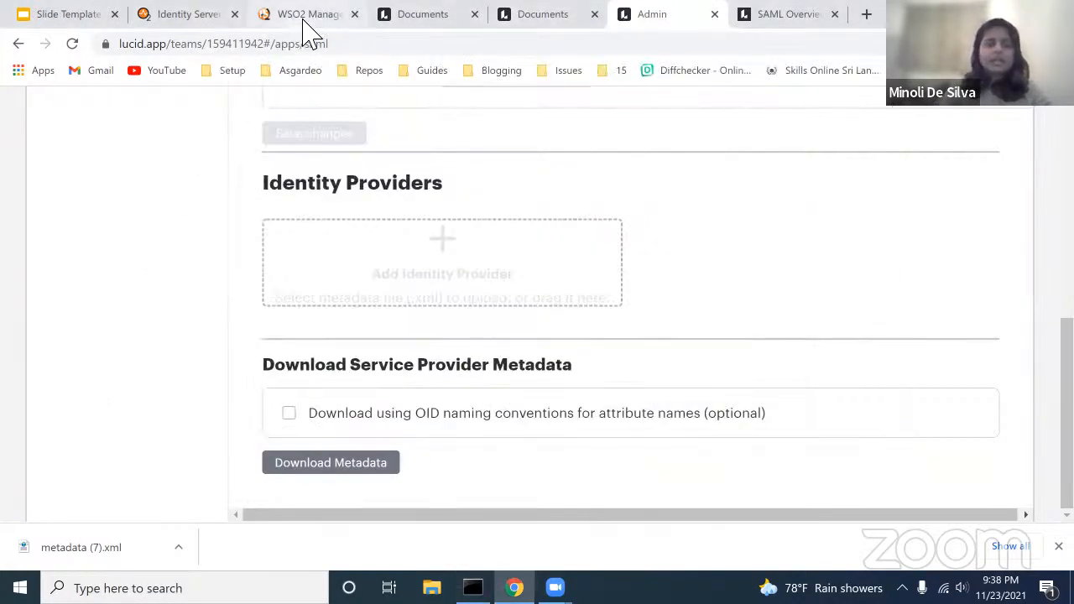
left_click(306, 18)
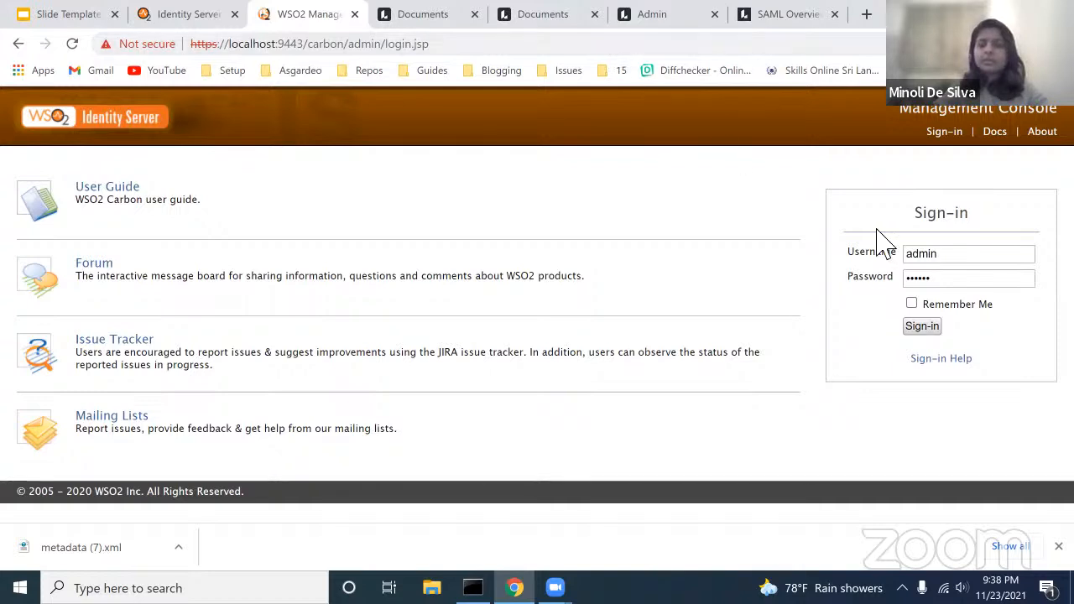
Step: Reload the WSO2 login page and sign in with administrator credentials, Remember Me ticked
left_click(912, 304)
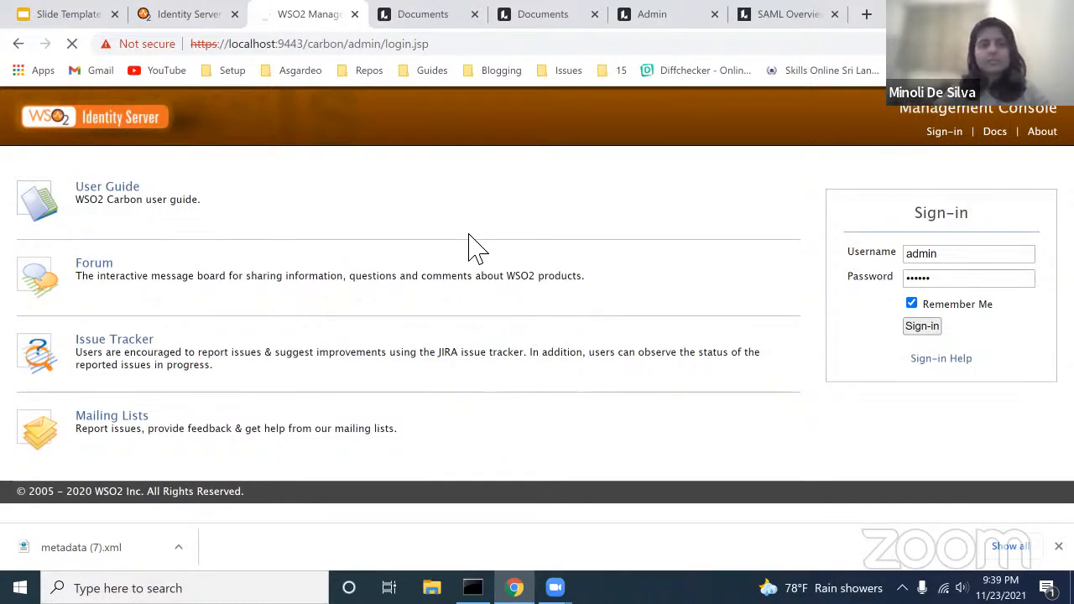
mouse_move(472, 587)
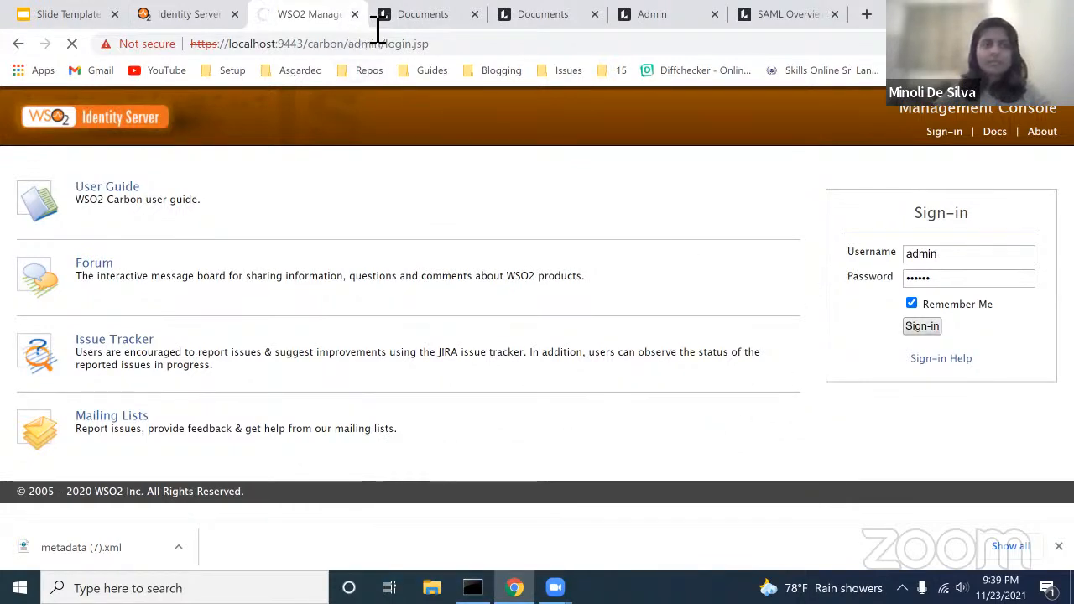
left_click(76, 42)
left_click(73, 44)
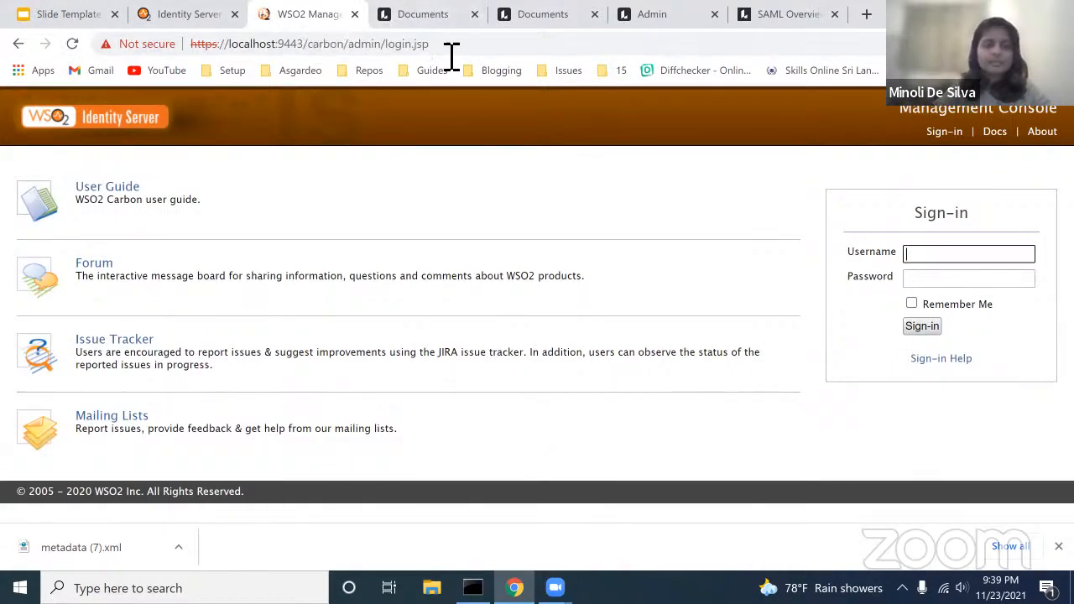
type("admin")
key("Tab")
type("admin")
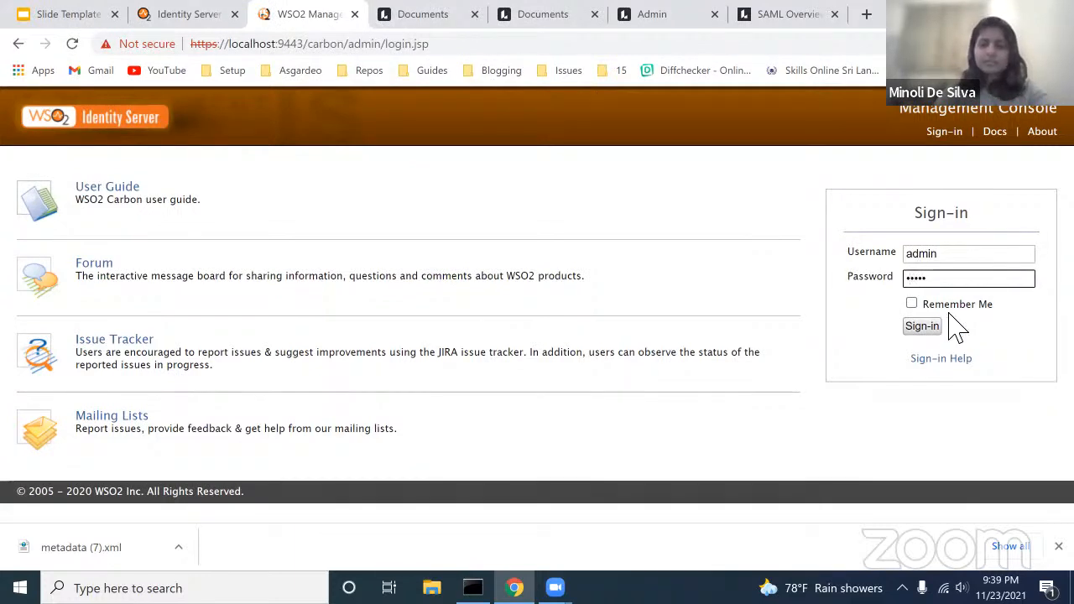
left_click(939, 328)
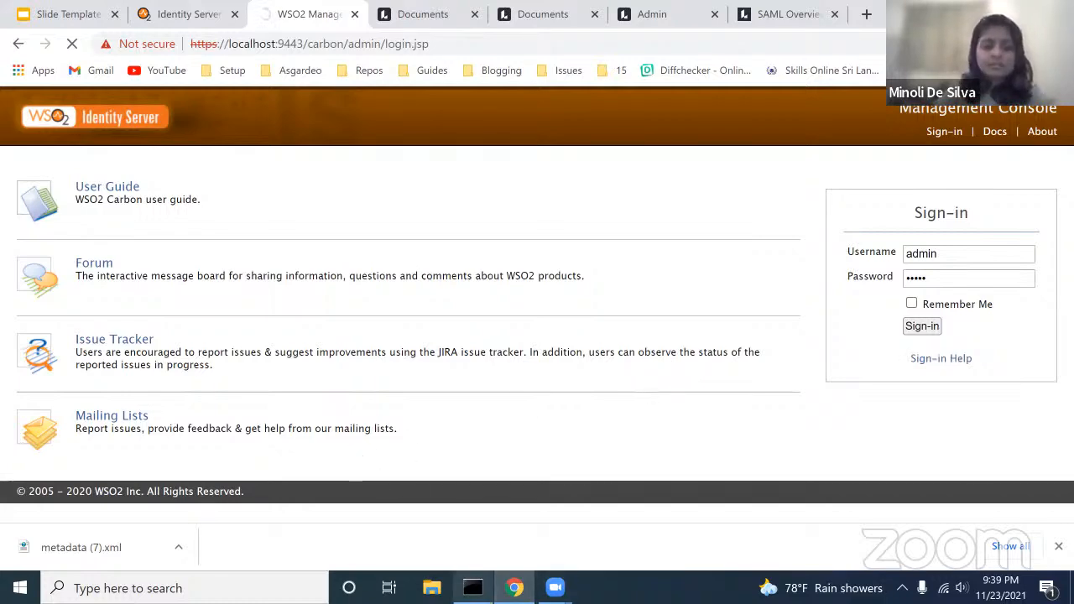
Step: Move aside and hide the wso2server console, then switch to Lucid's My Documents page
left_click(473, 587)
left_click_drag(568, 81, 447, 228)
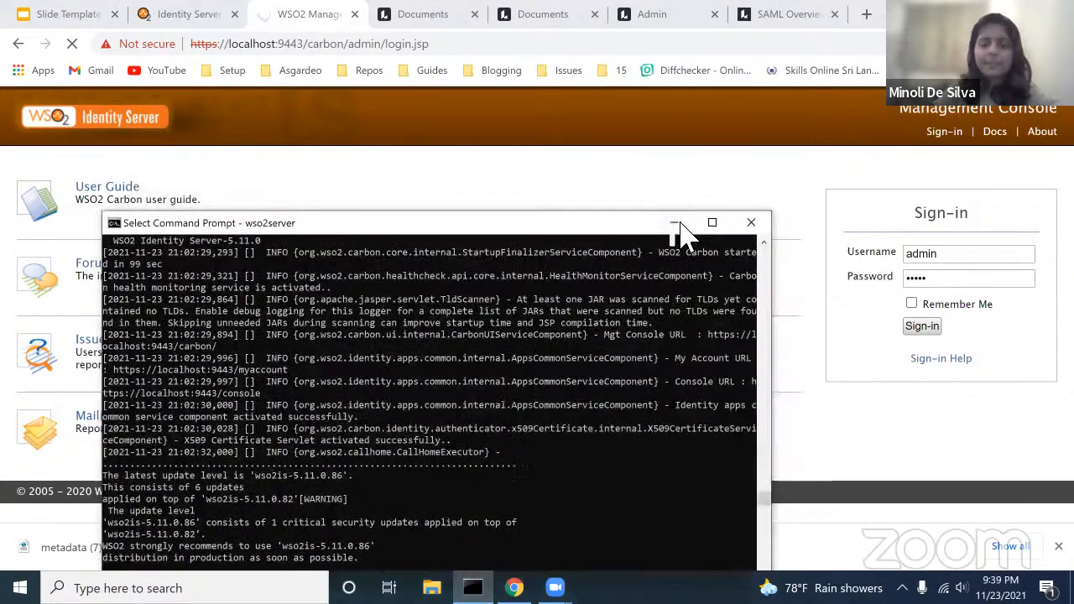
left_click(676, 225)
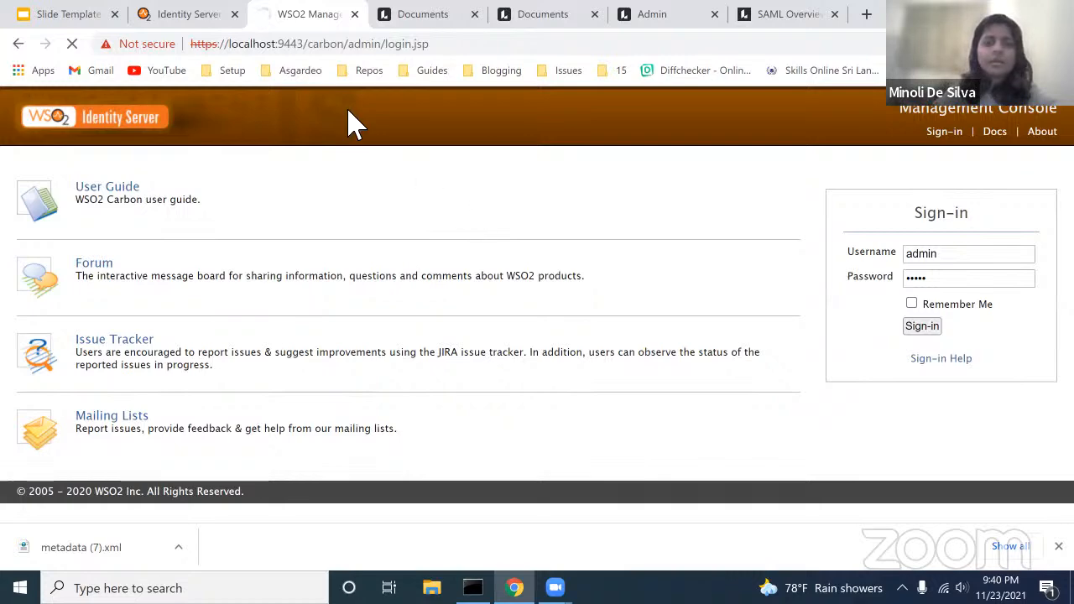
left_click(438, 17)
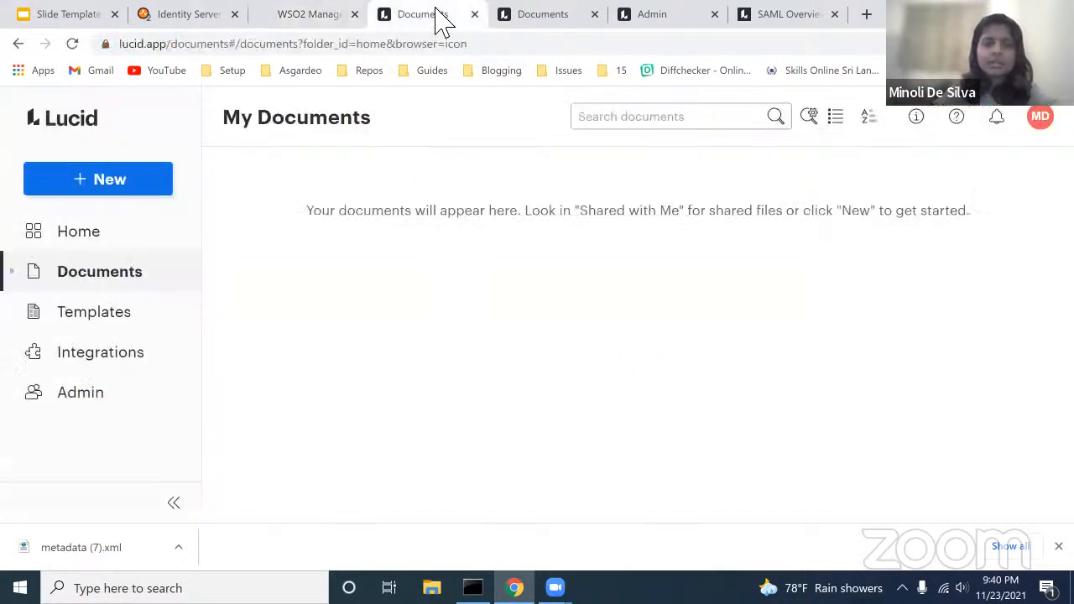
Step: Open Lucid's SAML Overview article and scroll down to the Attribute Statement table
left_click(767, 15)
scroll(621, 197, "up", 3)
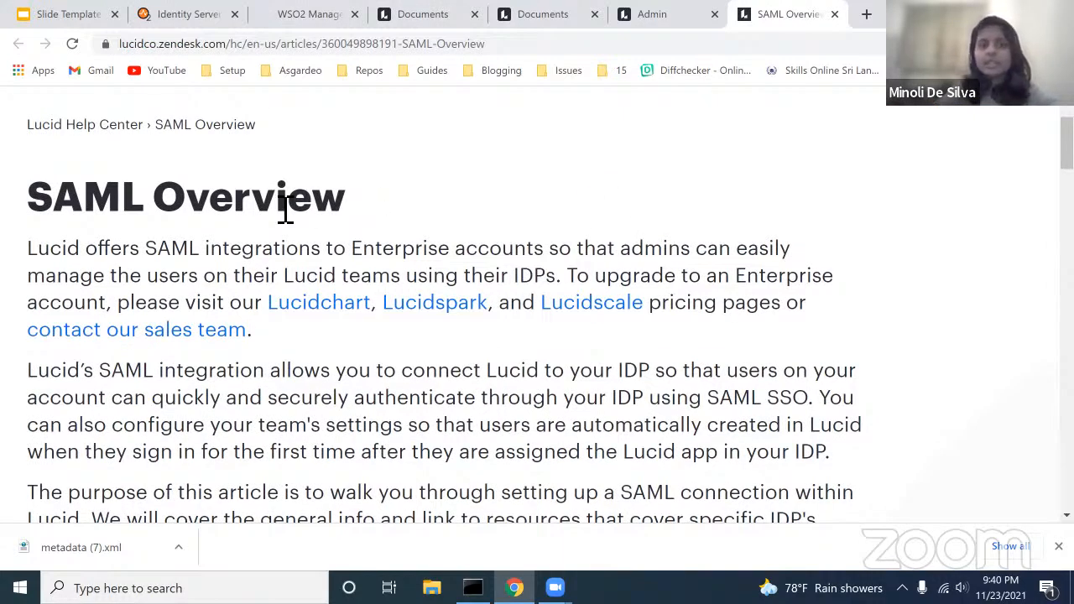
scroll(133, 266, "down", 1)
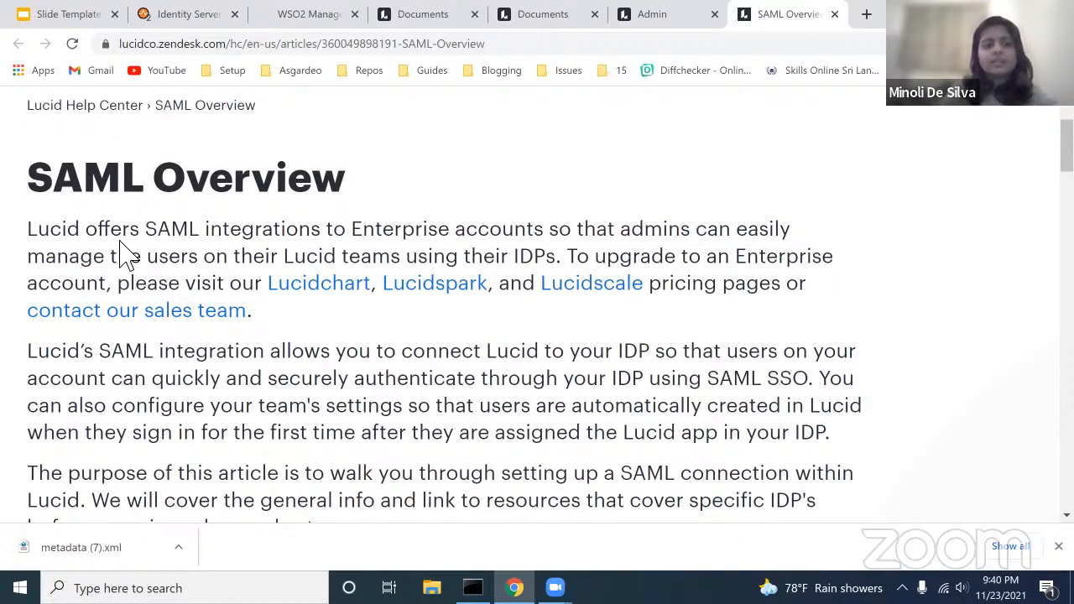
scroll(122, 252, "down", 7)
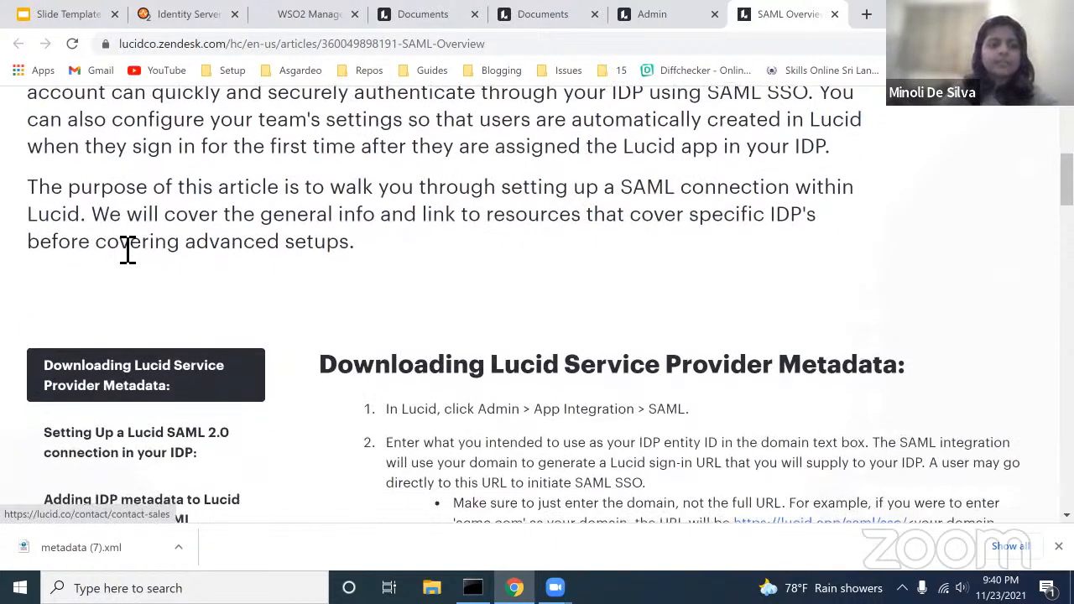
scroll(466, 281, "down", 1)
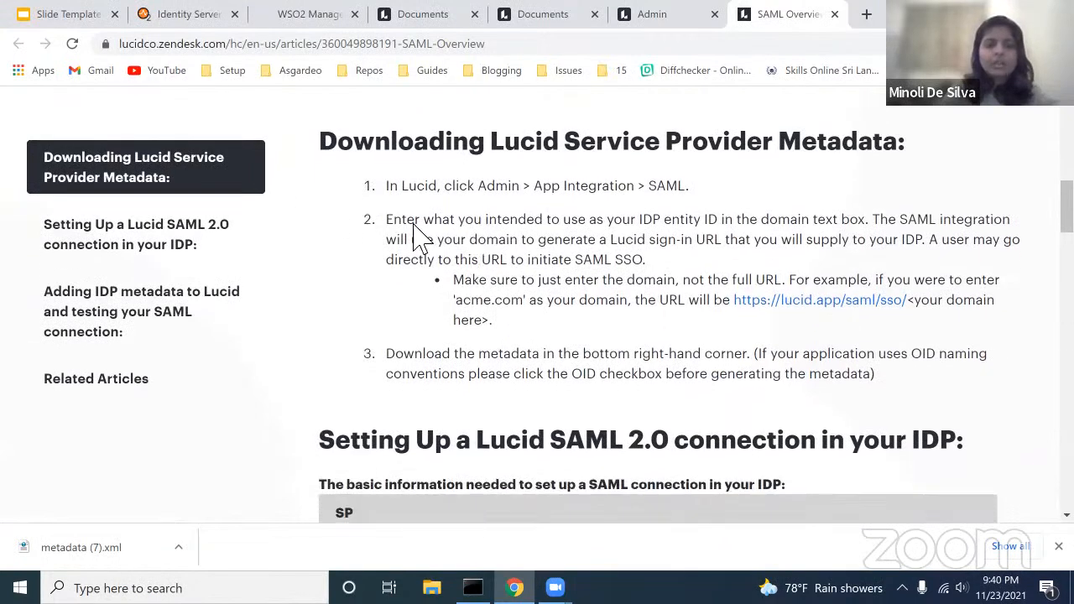
scroll(515, 235, "down", 2)
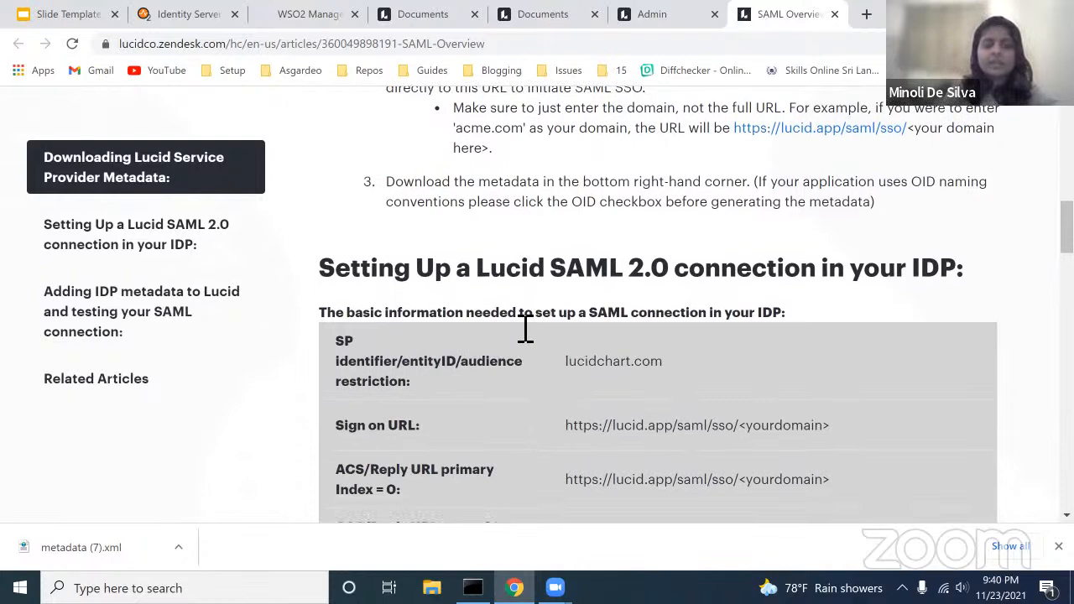
scroll(526, 329, "down", 1)
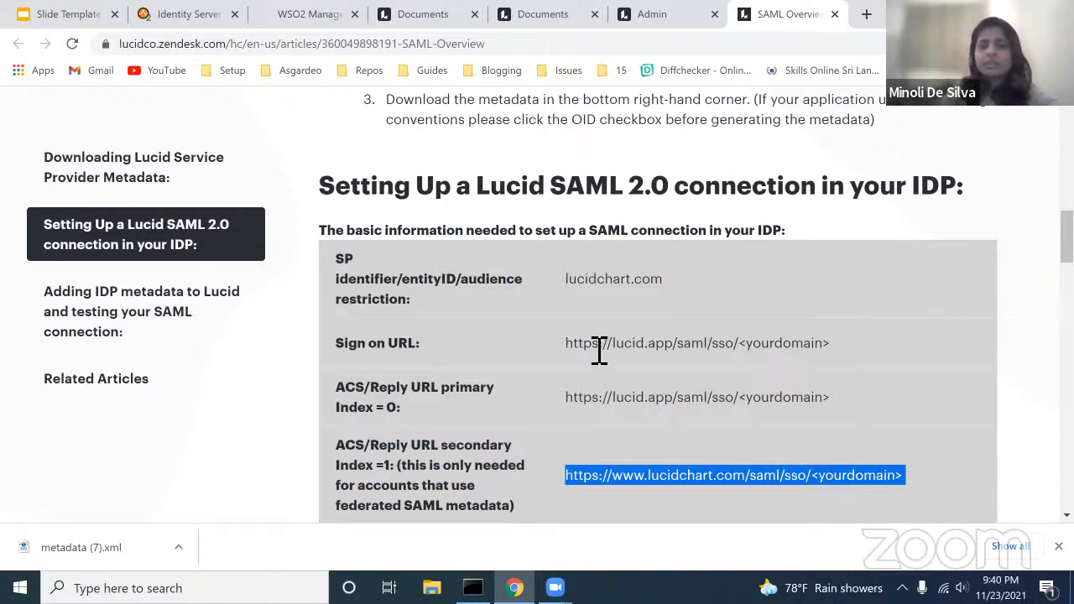
scroll(619, 380, "down", 2)
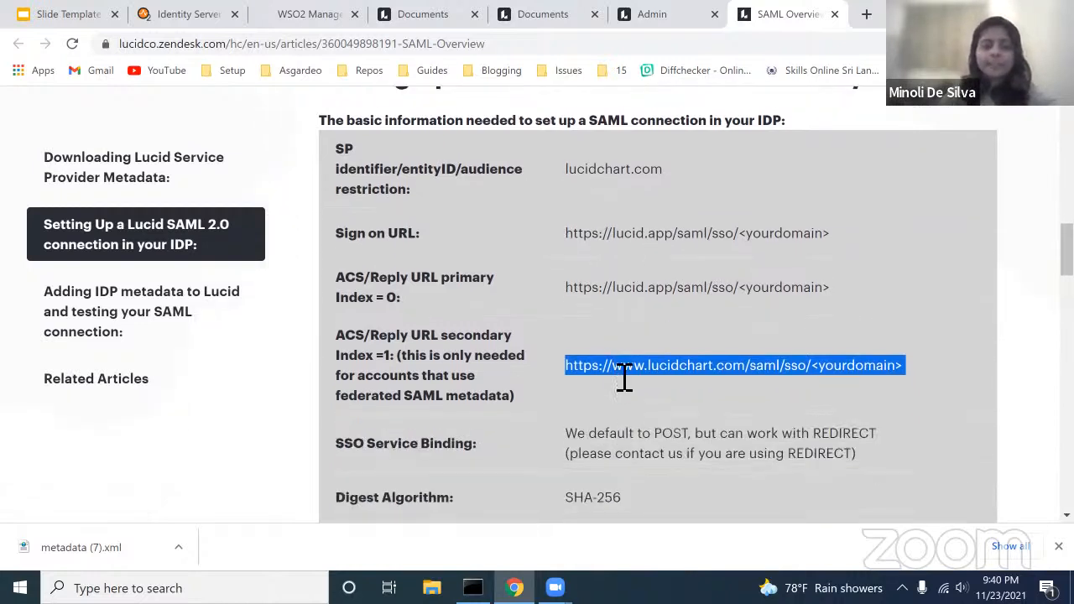
scroll(620, 378, "down", 1)
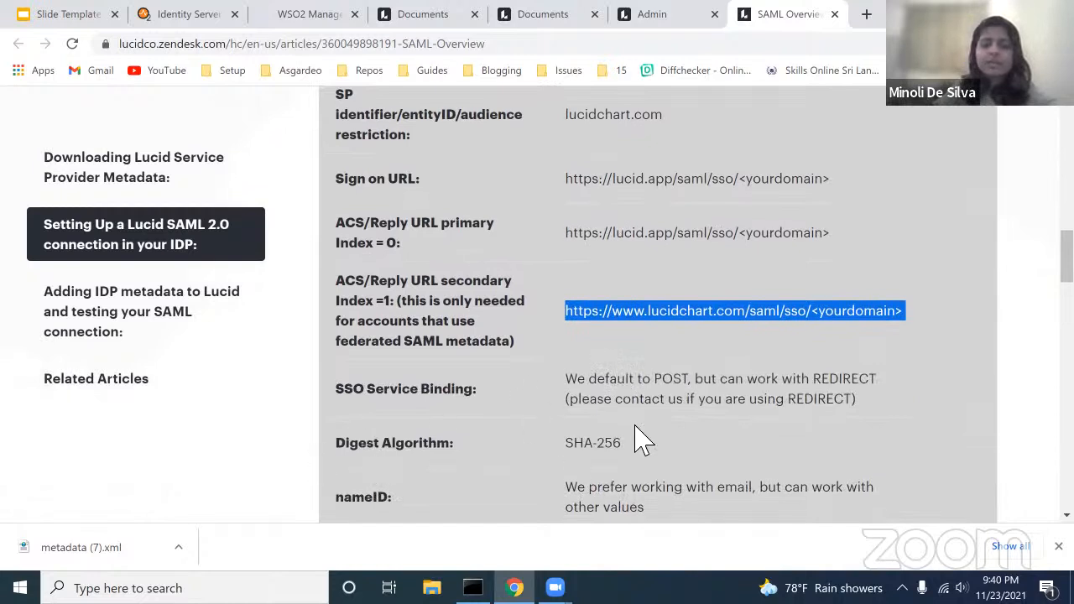
scroll(588, 456, "down", 1)
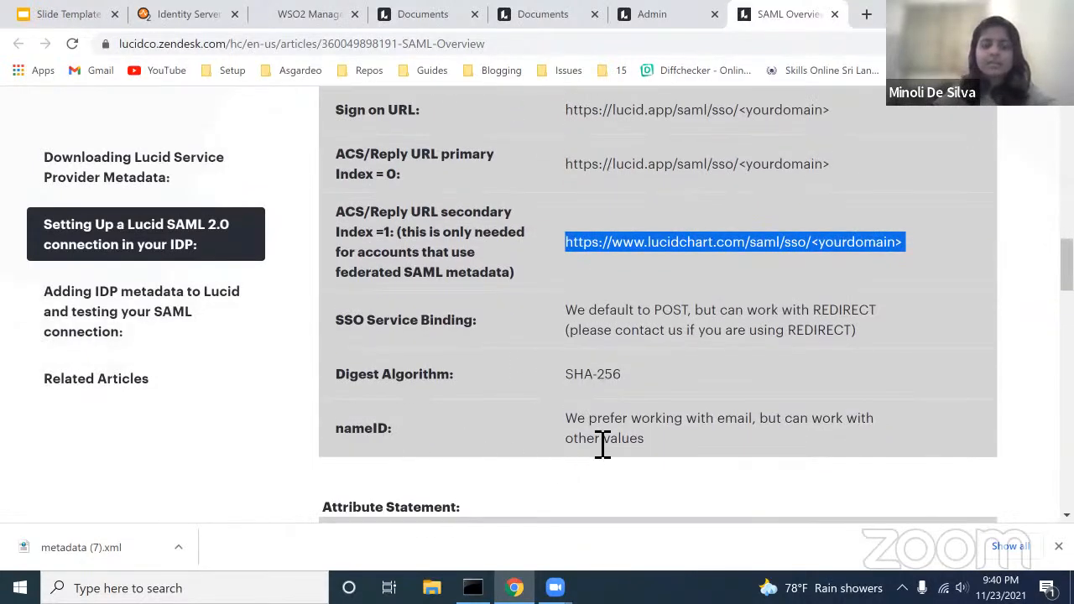
scroll(602, 445, "down", 4)
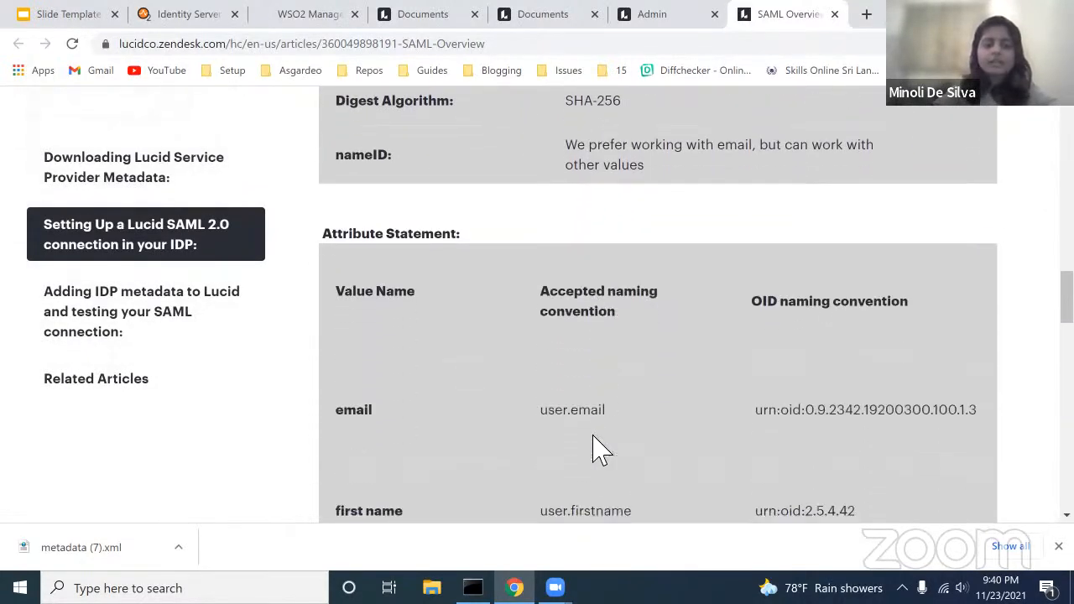
scroll(587, 440, "down", 1)
scroll(516, 370, "down", 1)
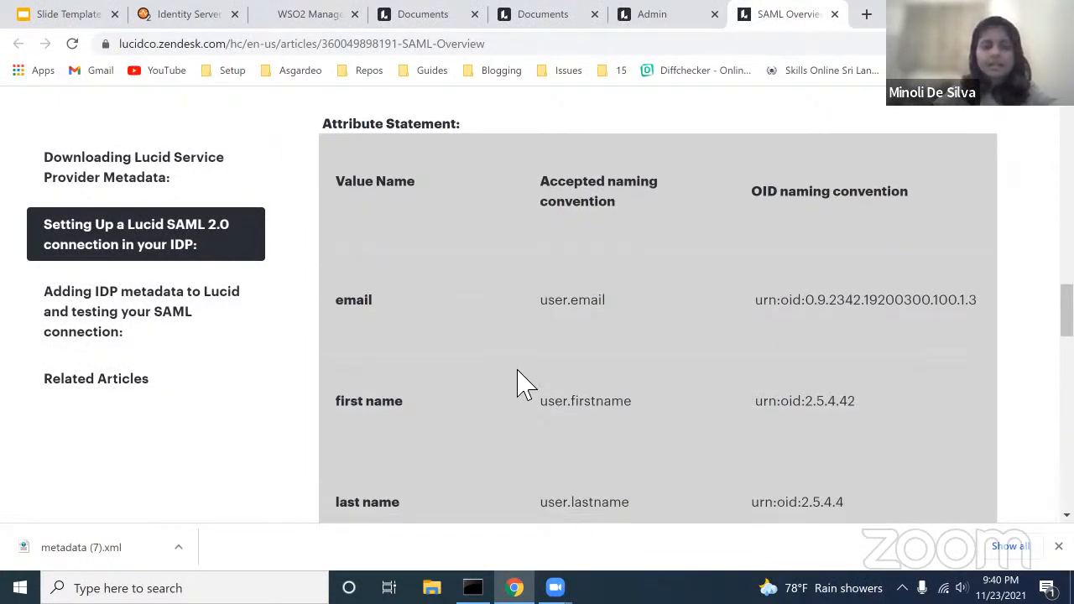
scroll(517, 383, "down", 1)
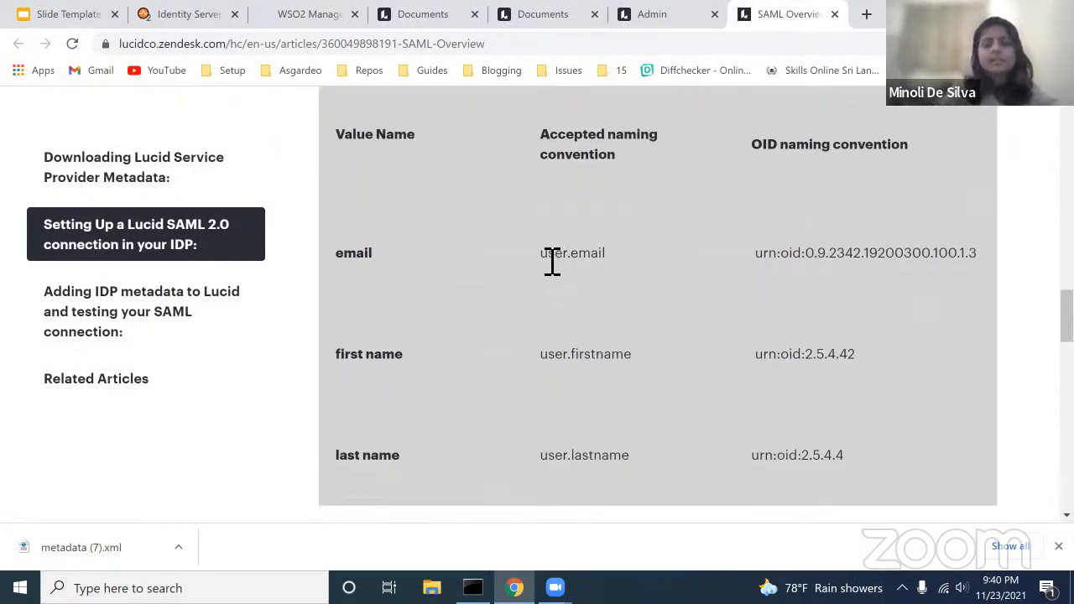
Step: Select the user.email, user.firstname and user.lastname attribute names, then return to the WSO2 login
double_click(596, 256)
left_click_drag(543, 360, 663, 374)
mouse_move(548, 457)
left_mouse_down()
mouse_move(635, 467)
mouse_move(541, 472)
left_mouse_up()
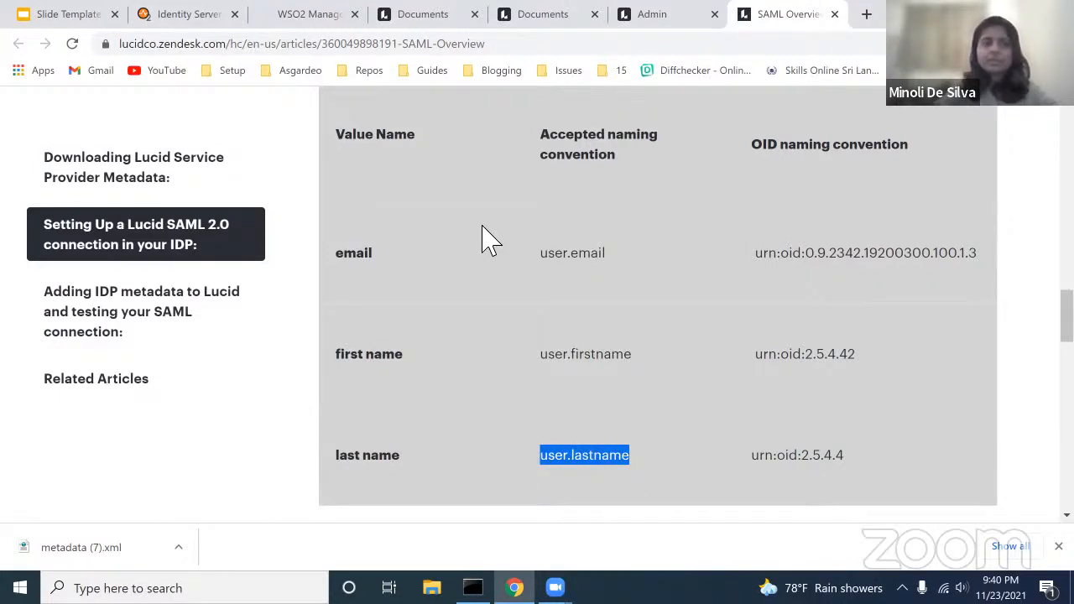
left_click(309, 25)
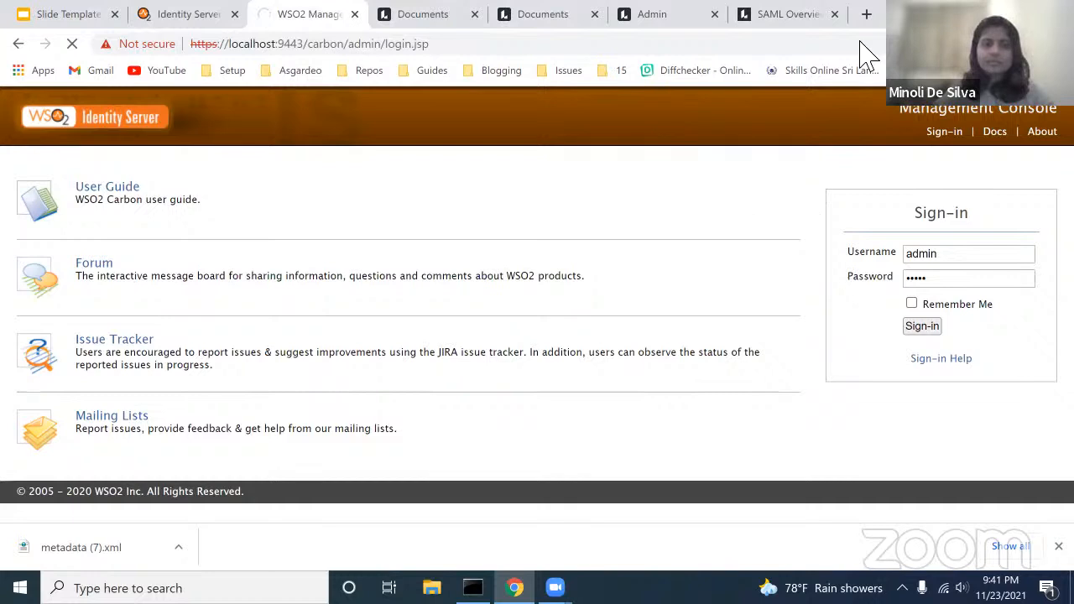
Step: Recheck Lucid's SAML attribute table, then close the stale WSO2 console tab
left_click(807, 24)
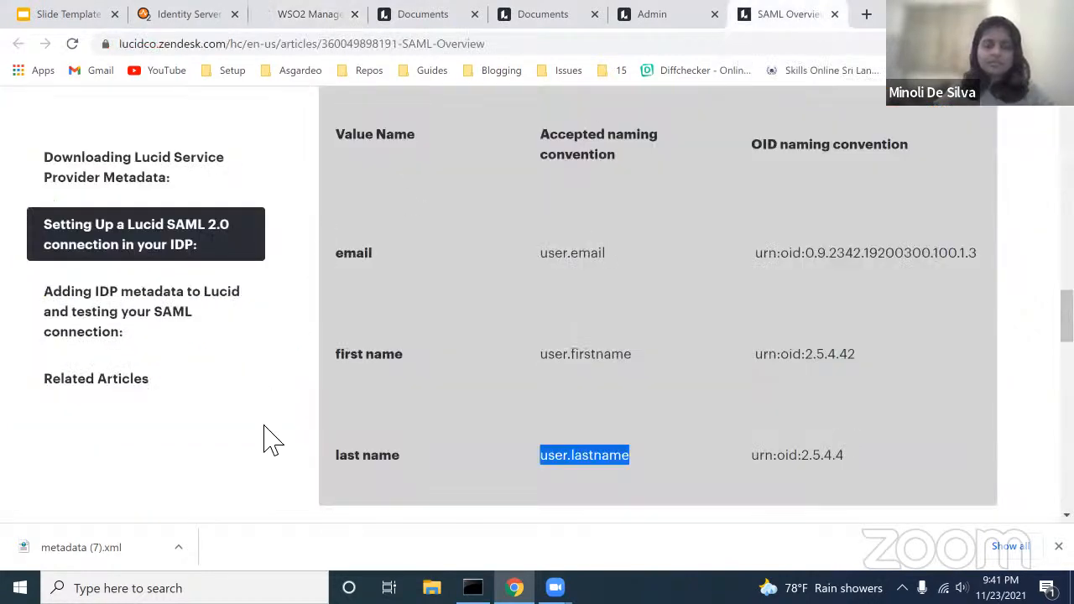
scroll(420, 323, "up", 2)
scroll(422, 324, "up", 1)
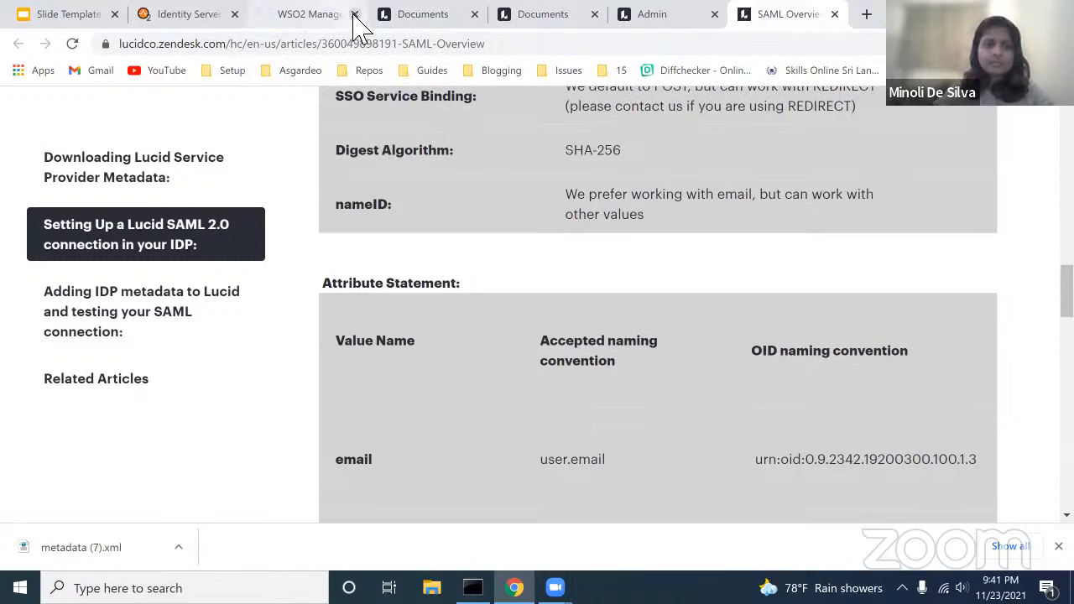
left_click(354, 16)
Step: Load localhost:9443 in a new tab and sign in with the administrator credentials
left_click(749, 14)
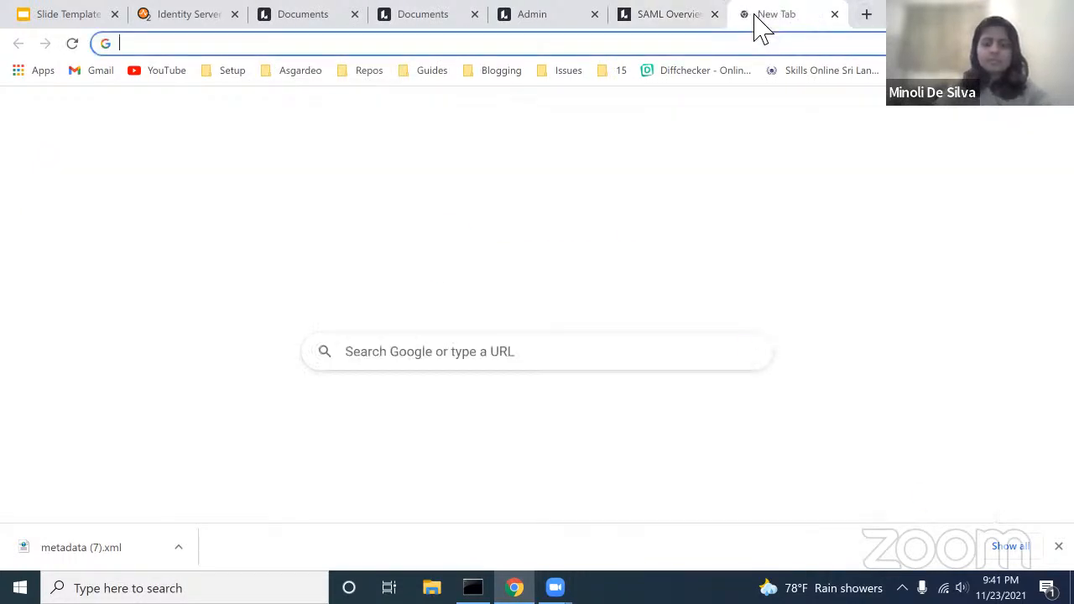
type("loc")
key("Return")
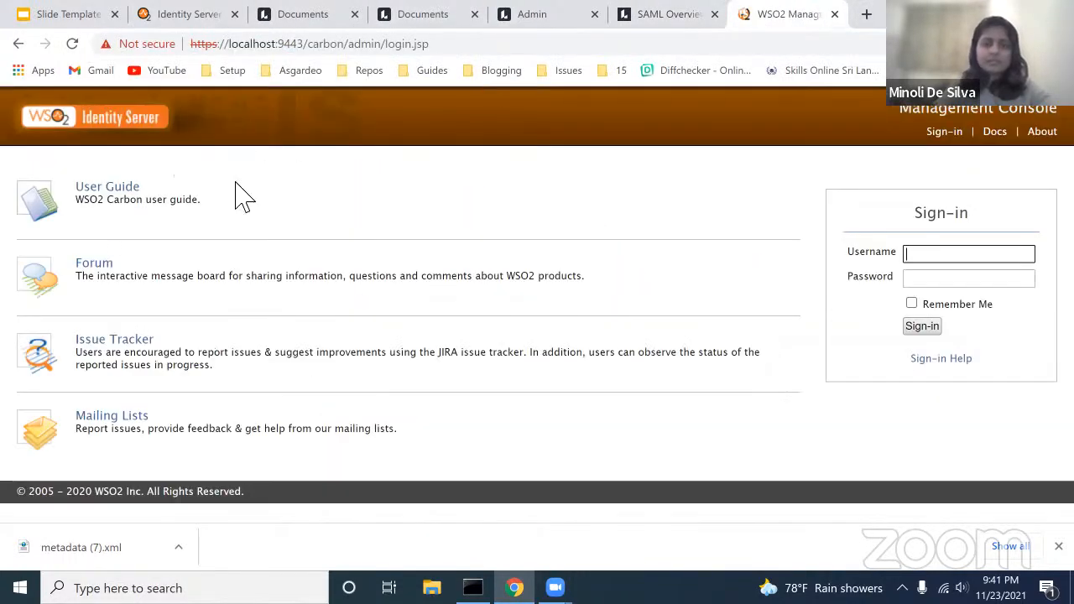
type("admin")
key("Tab")
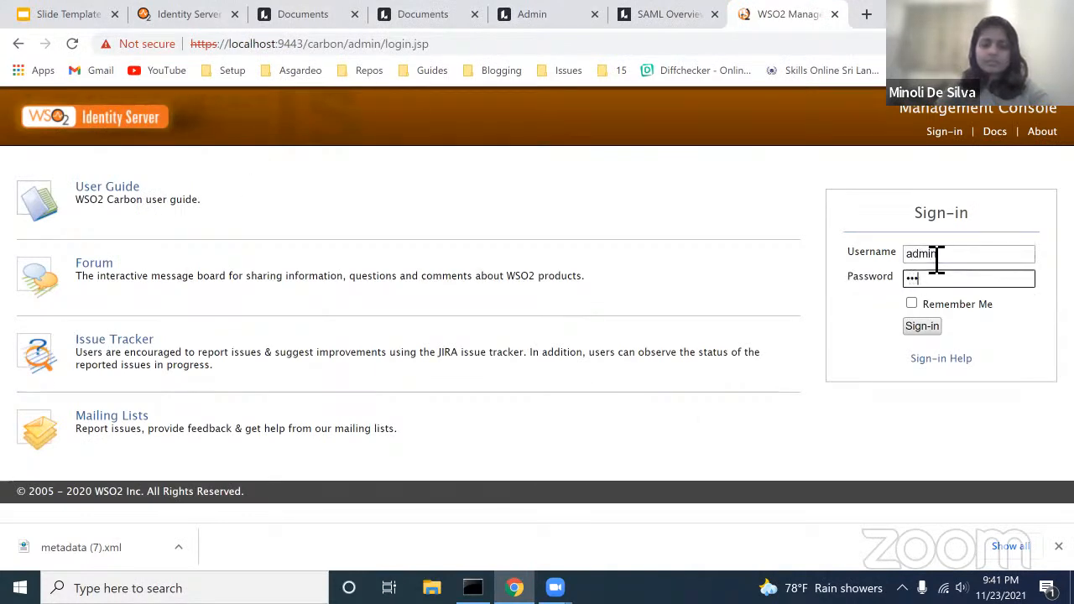
type("admin")
key("Return")
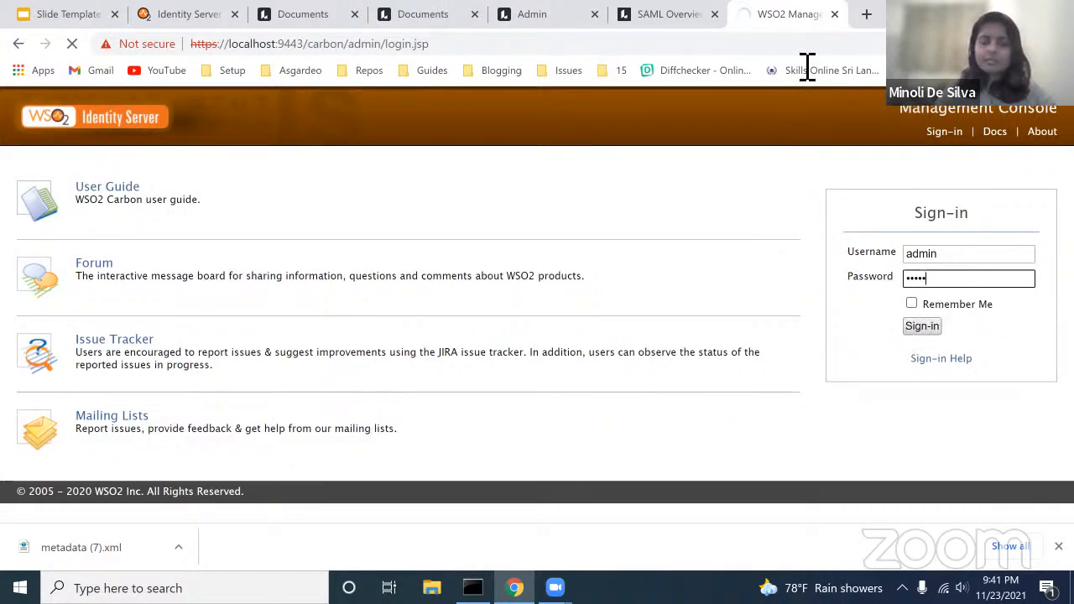
Step: Close the console tab, reposition the wso2server Command Prompt to read its log, and open a new tab
left_click(835, 14)
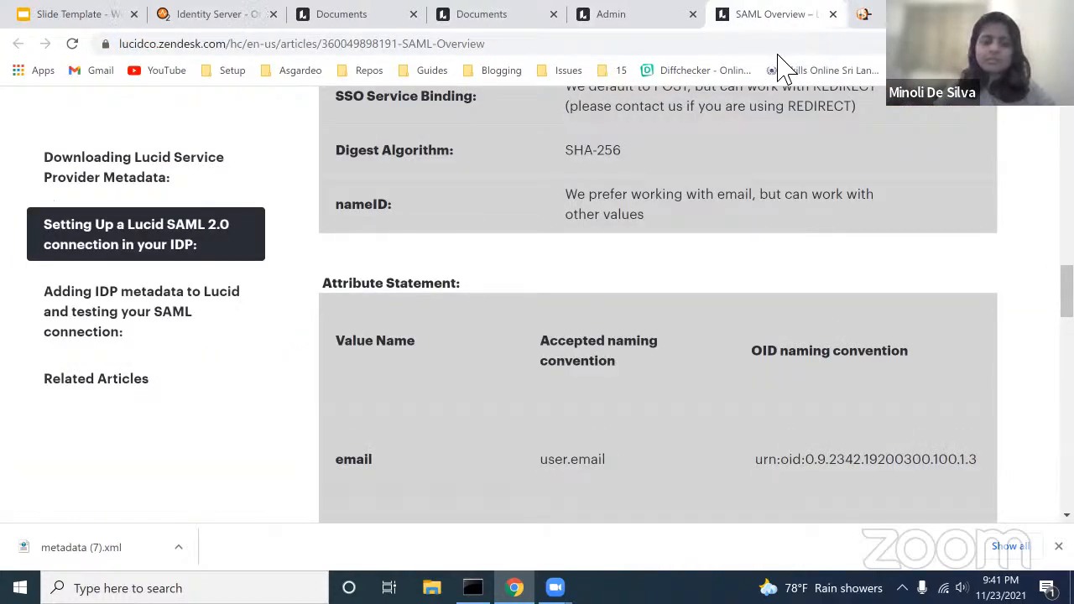
key("alt+Tab")
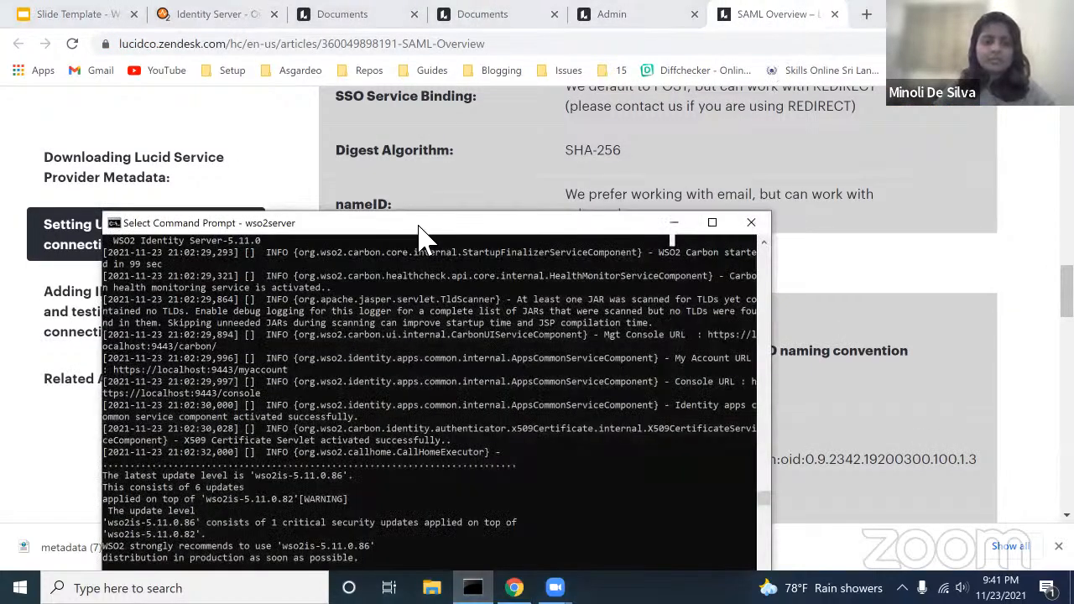
left_click_drag(417, 232, 433, 183)
left_click_drag(489, 105, 490, 101)
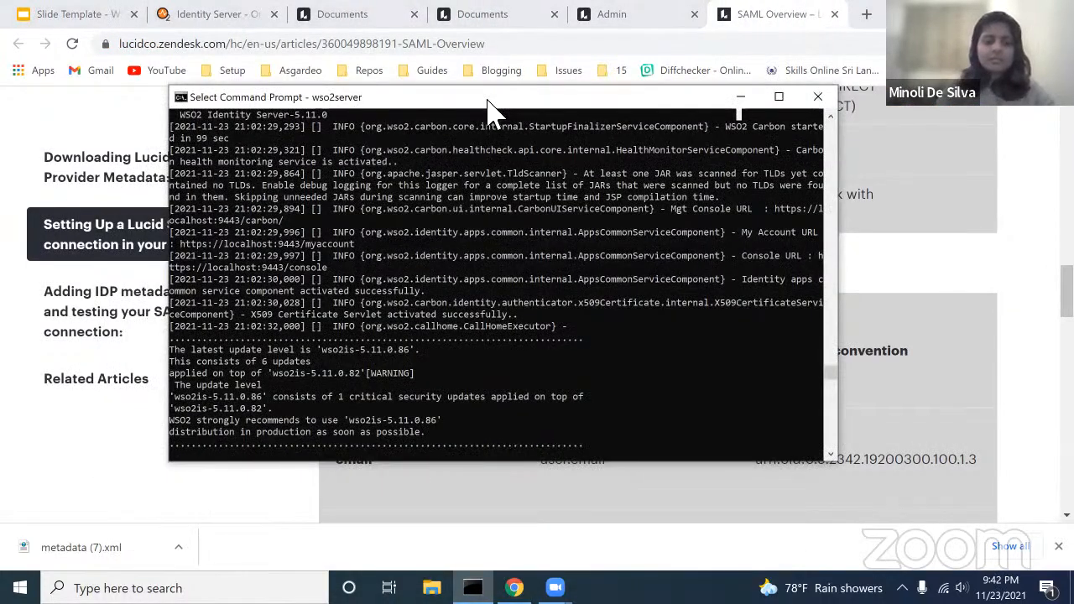
key("ctrl+c")
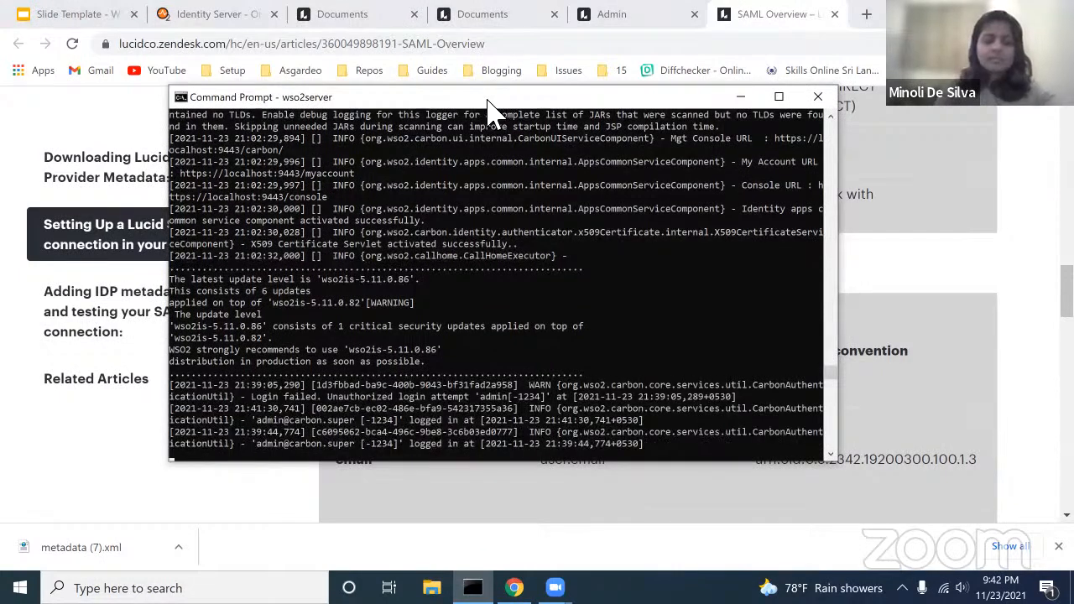
mouse_move(447, 130)
left_mouse_down()
mouse_move(444, 141)
mouse_move(454, 134)
left_mouse_up()
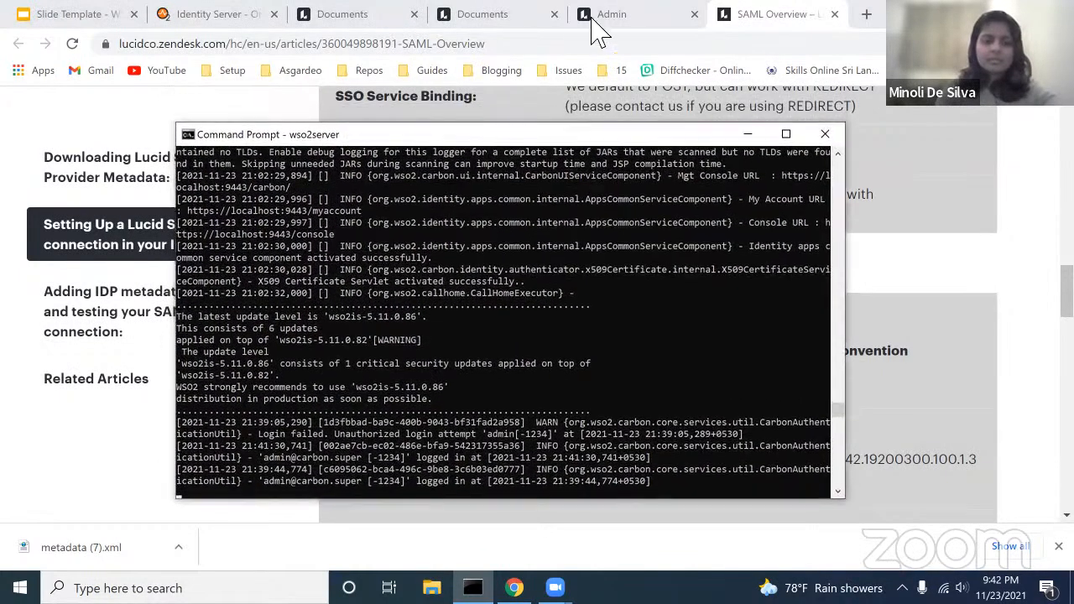
left_click(873, 18)
Step: Sign in to the Identity Server console at localhost:9443 with the admin credentials
type("localhost:9443")
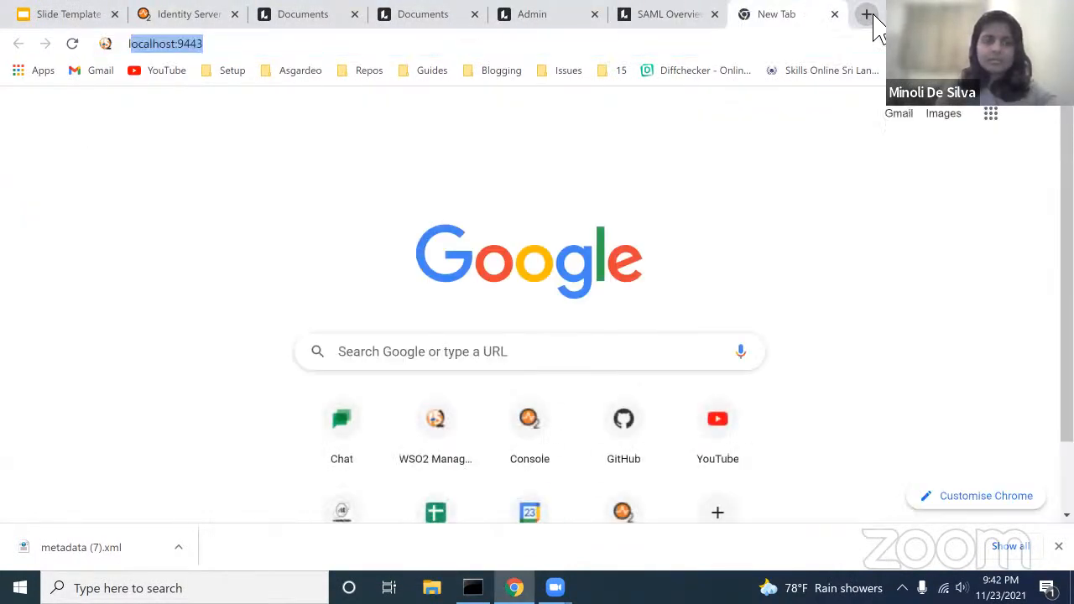
key("Return")
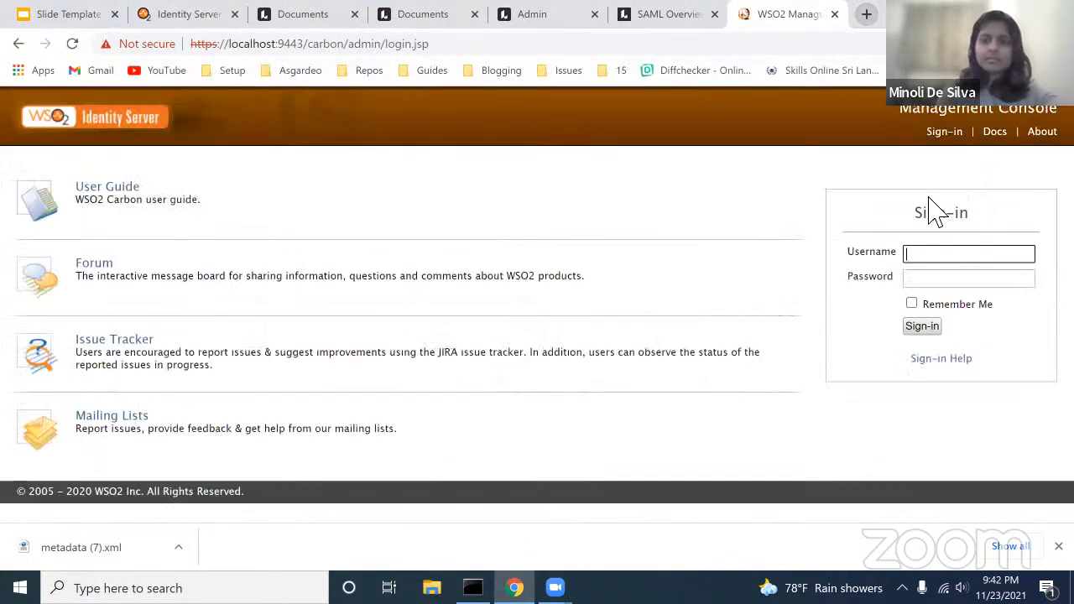
type("admin")
key("Tab")
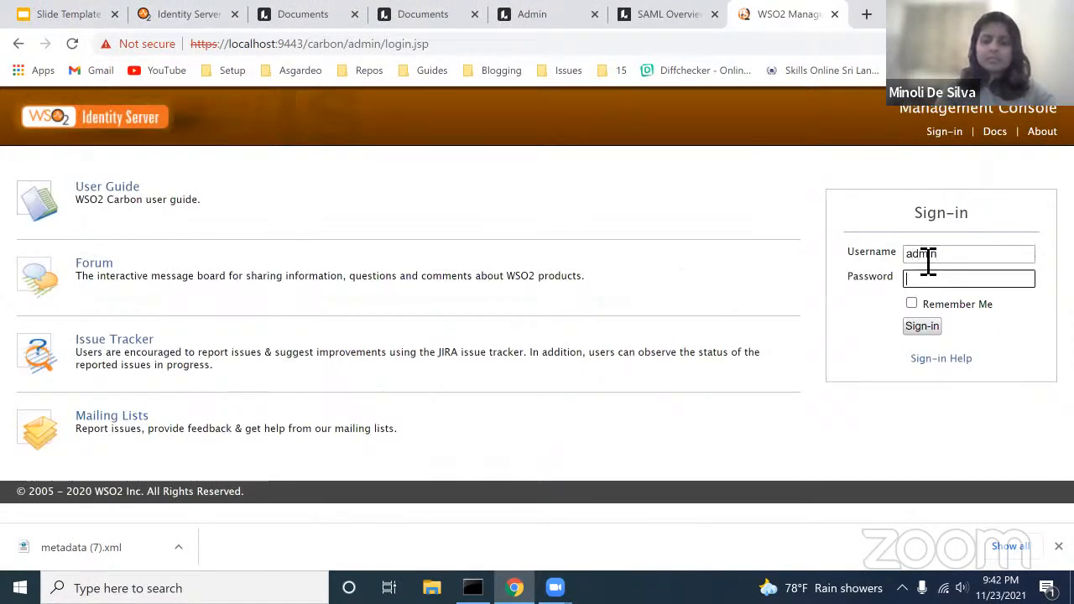
type("admin")
key("Return")
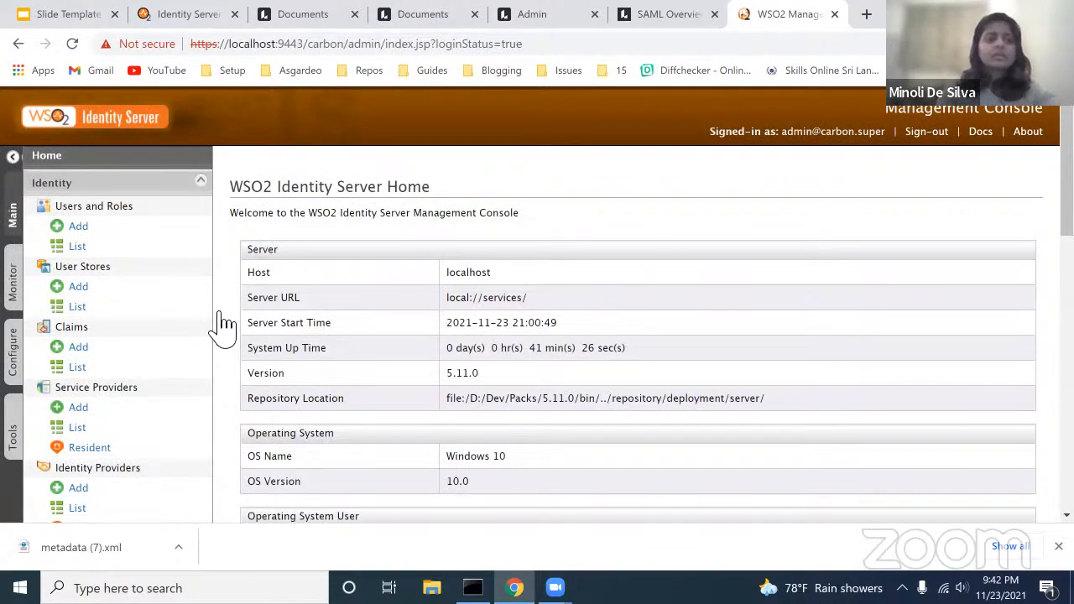
Step: Open the Service Providers list, which shows only Console and My Account
scroll(382, 365, "down", 3)
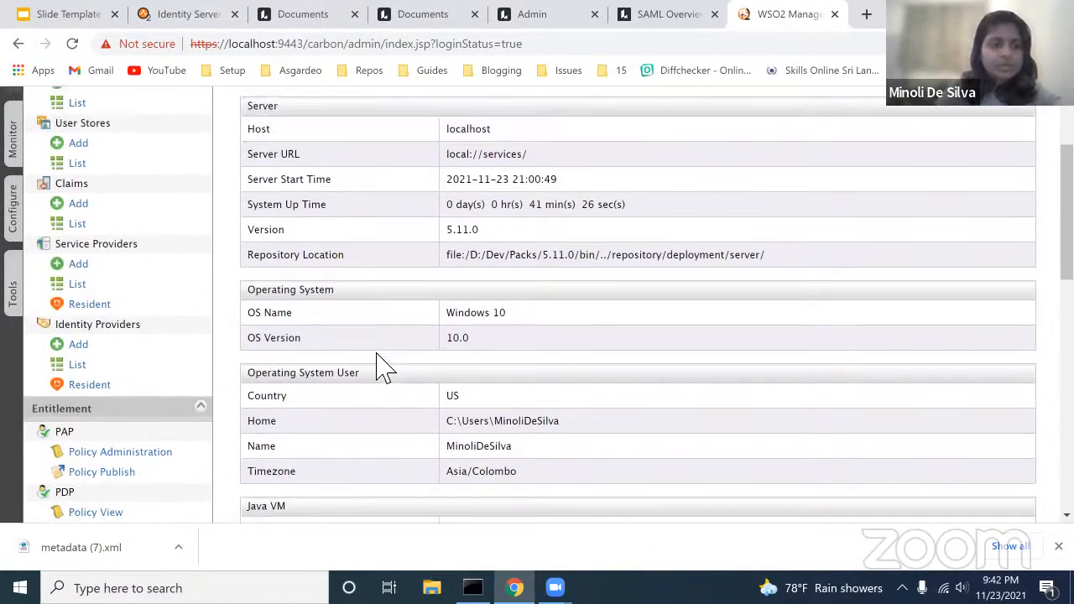
scroll(381, 365, "up", 3)
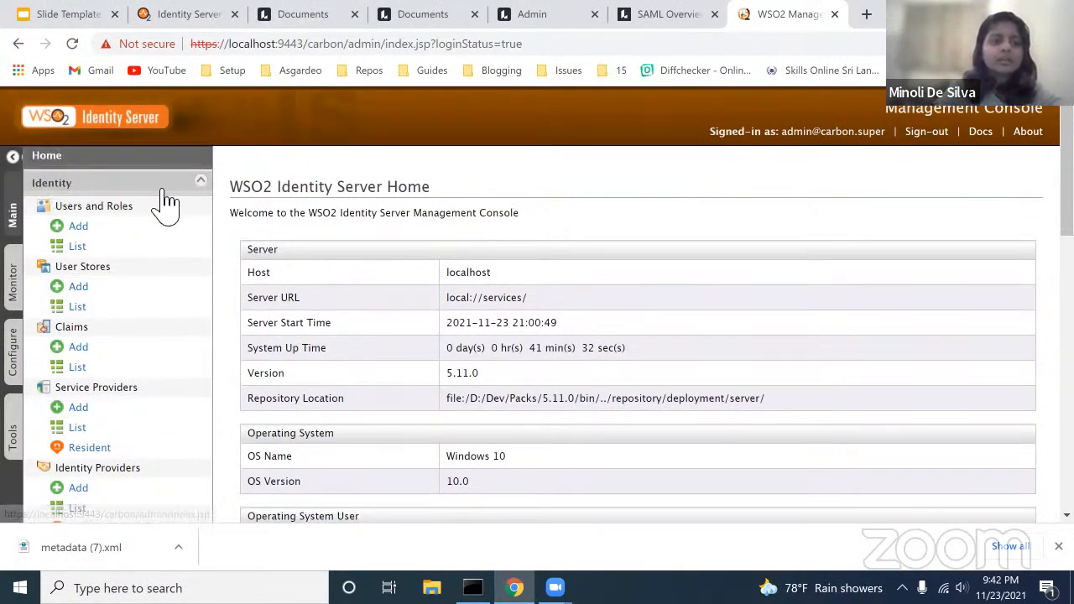
scroll(139, 466, "down", 1)
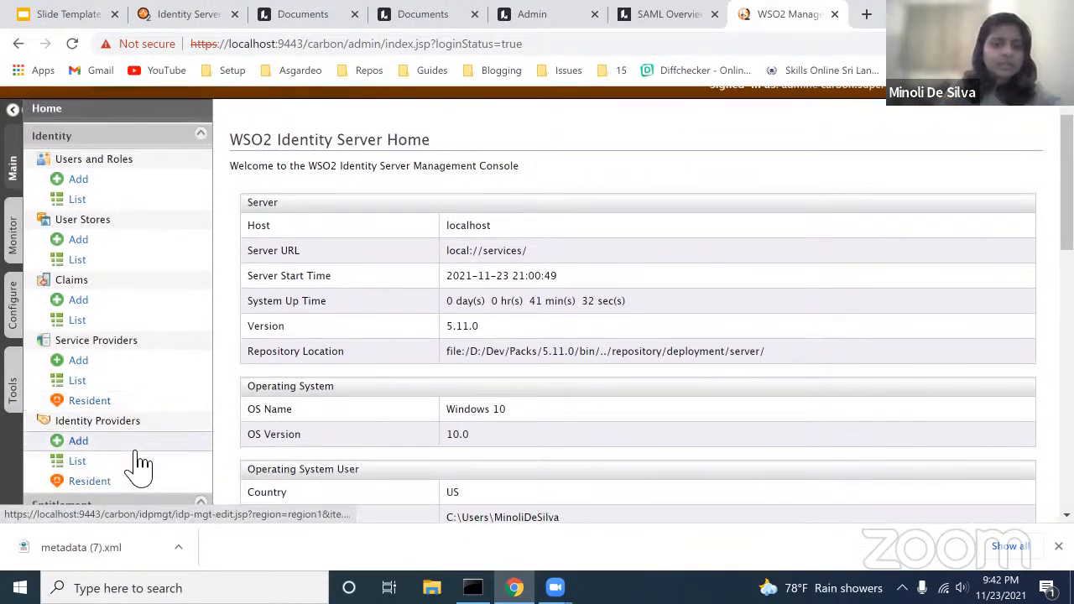
left_click(110, 386)
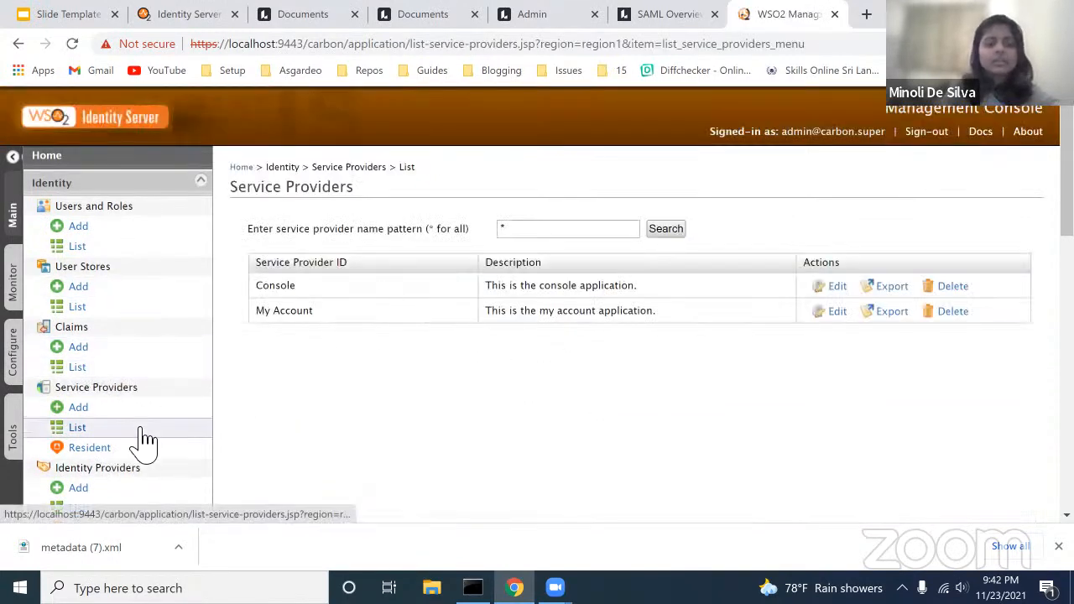
Step: Start a new service provider and name it 'Lucidchart'
scroll(144, 439, "down", 1)
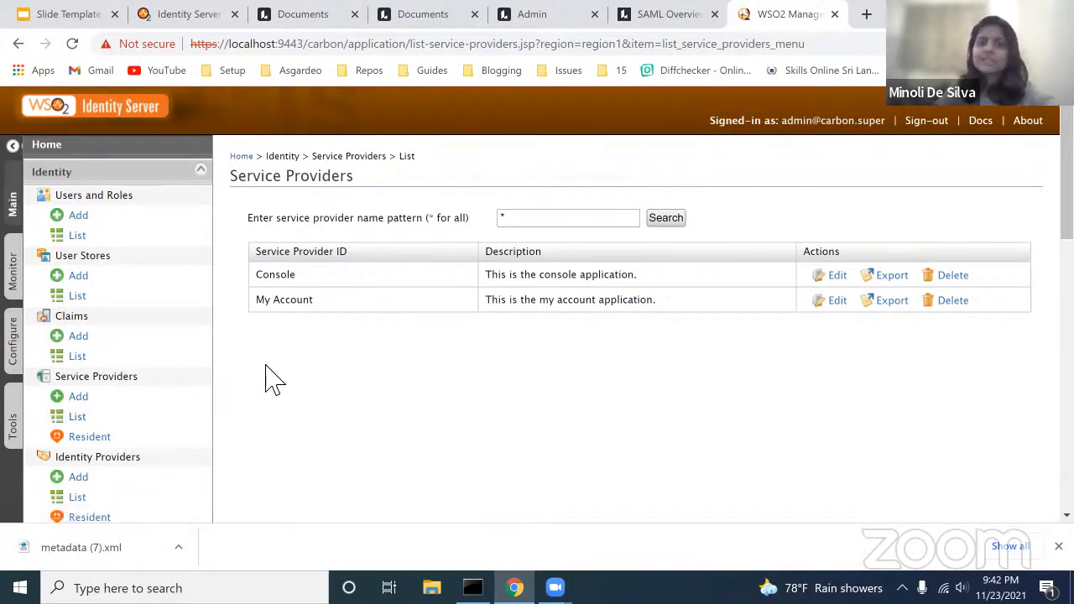
left_click(102, 394)
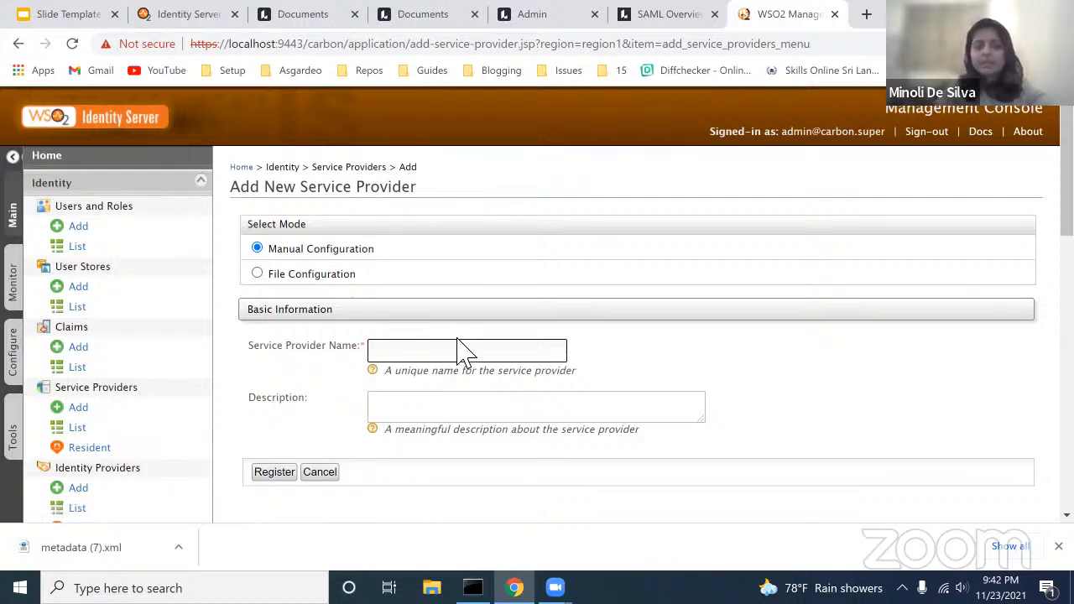
type("Lucid")
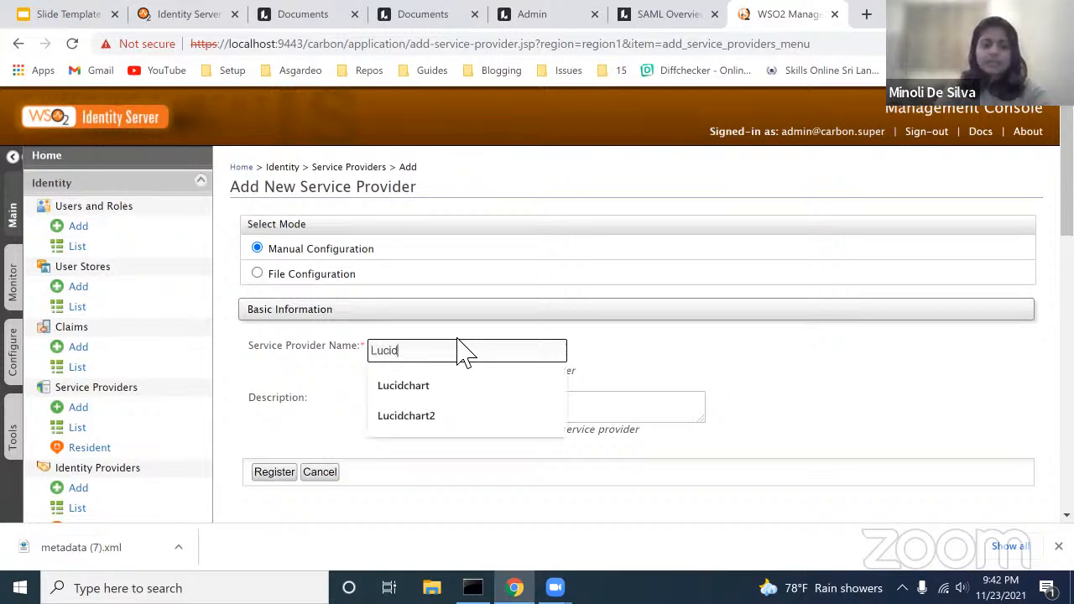
type("chart")
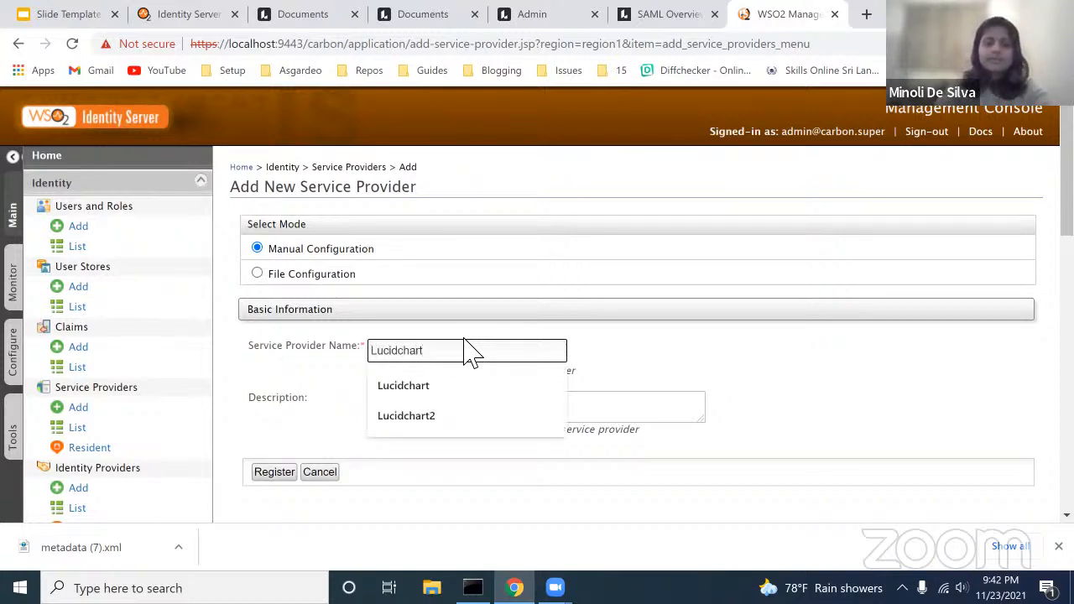
left_click(641, 349)
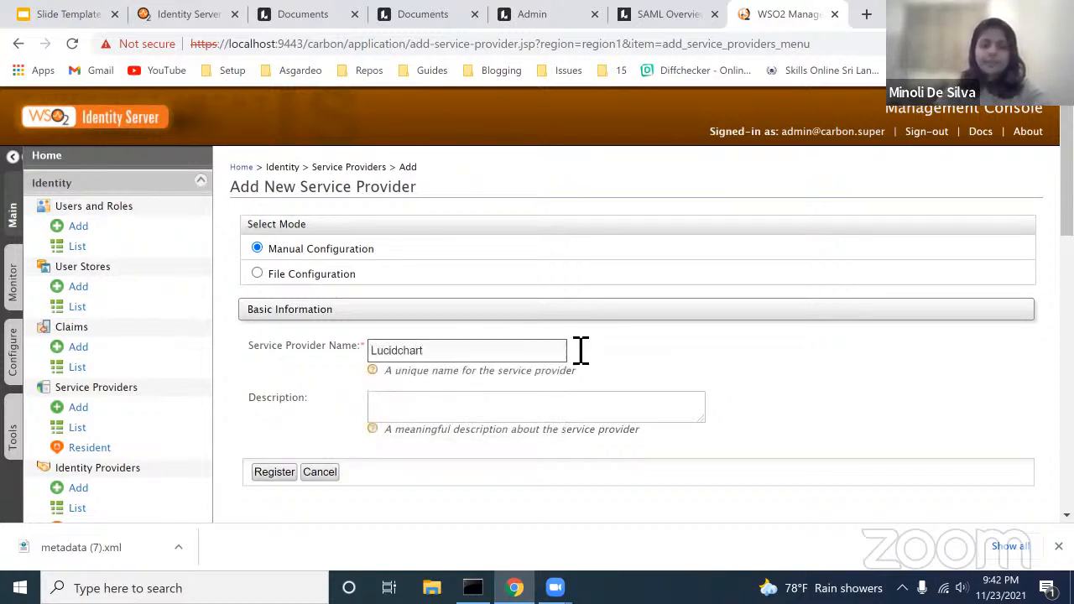
Step: Register the Lucidchart service provider
left_click(283, 475)
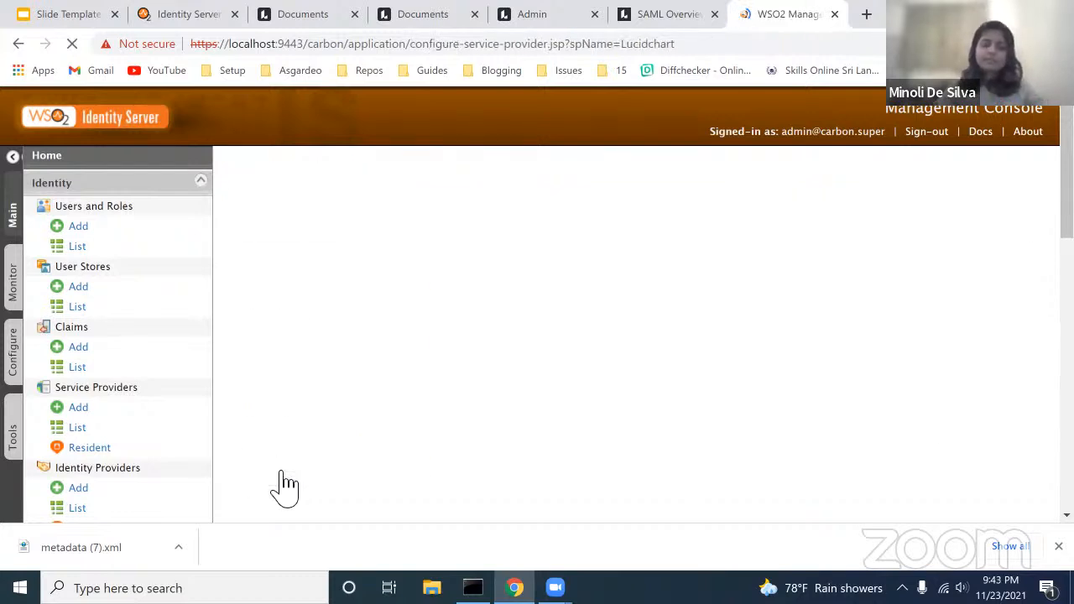
scroll(298, 407, "down", 4)
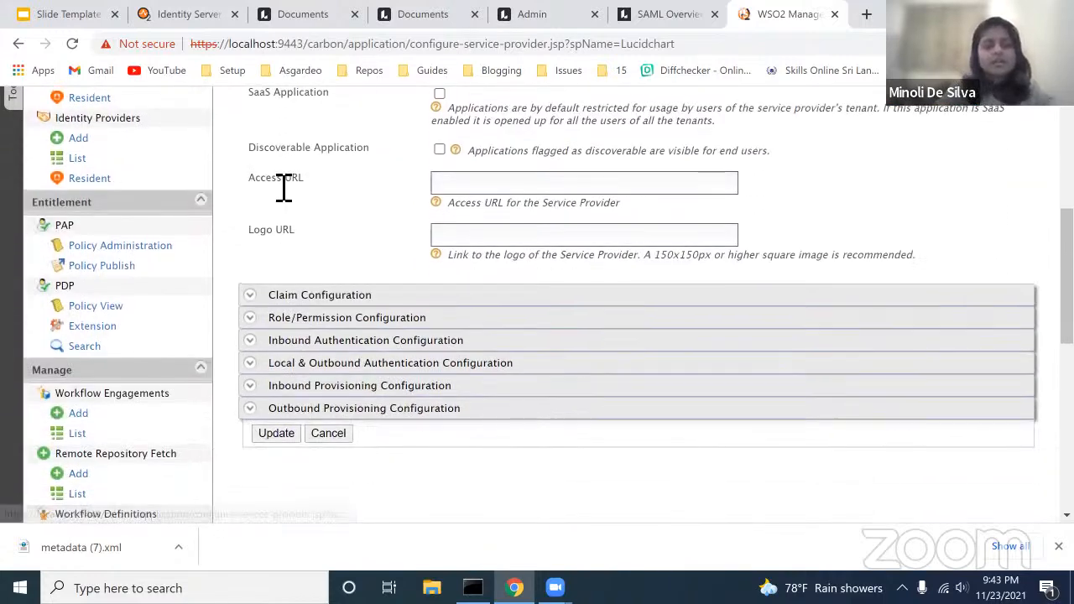
scroll(280, 187, "up", 1)
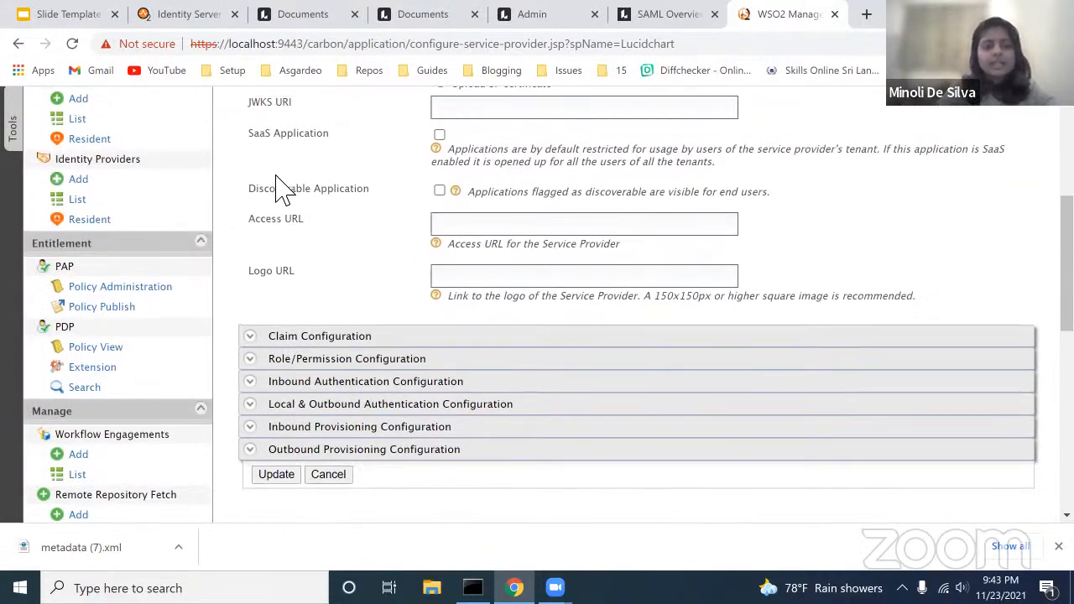
Step: Open Lucidchart's SAML2 Web SSO configuration page under Inbound Authentication Configuration
left_click(252, 385)
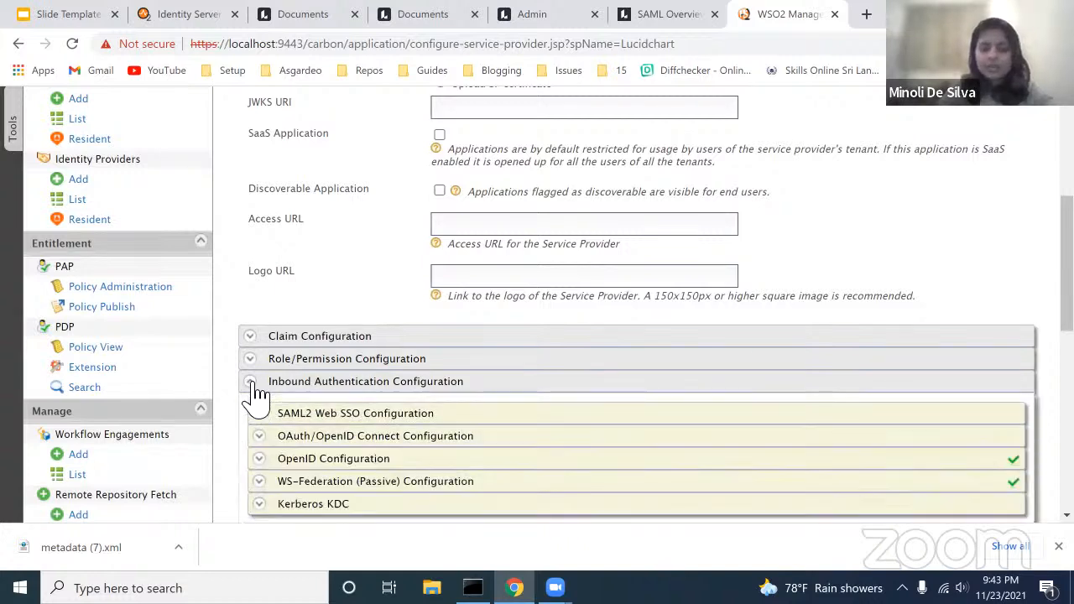
scroll(380, 285, "up", 5)
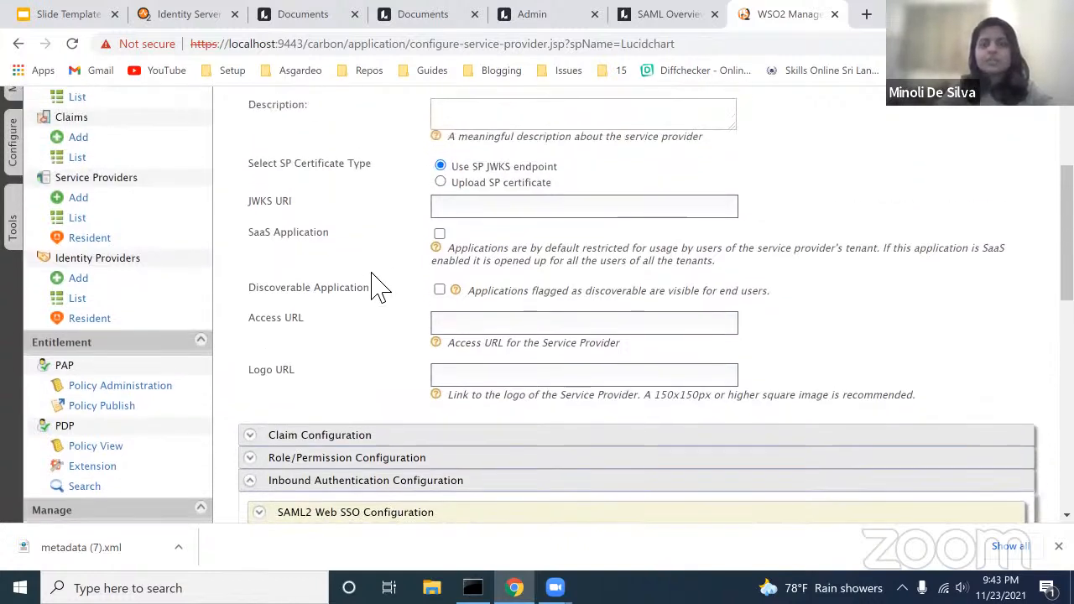
scroll(380, 286, "up", 2)
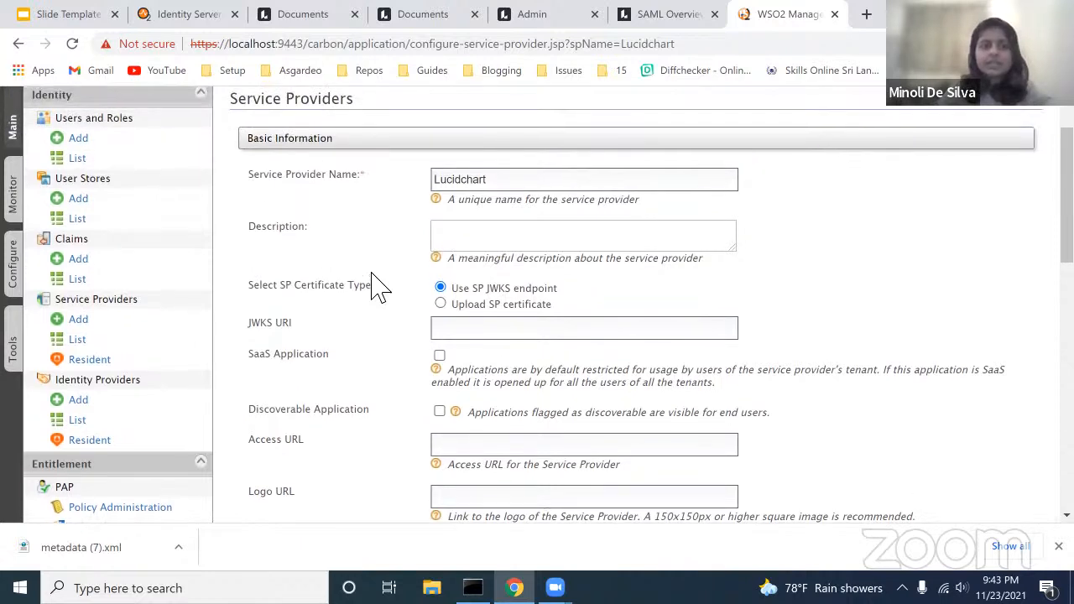
scroll(380, 285, "down", 2)
scroll(380, 285, "down", 6)
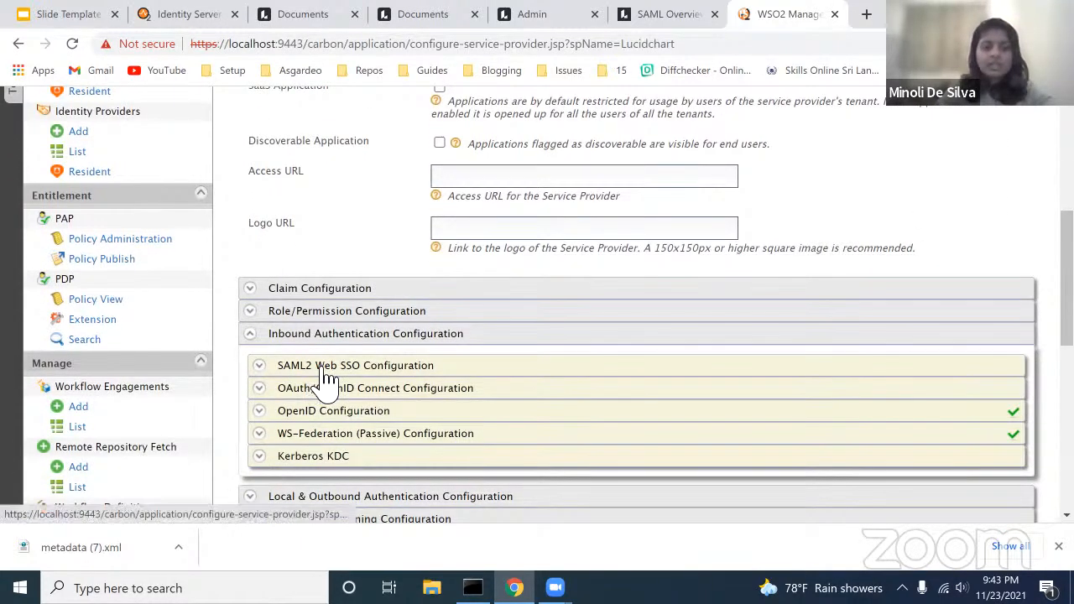
left_click(262, 369)
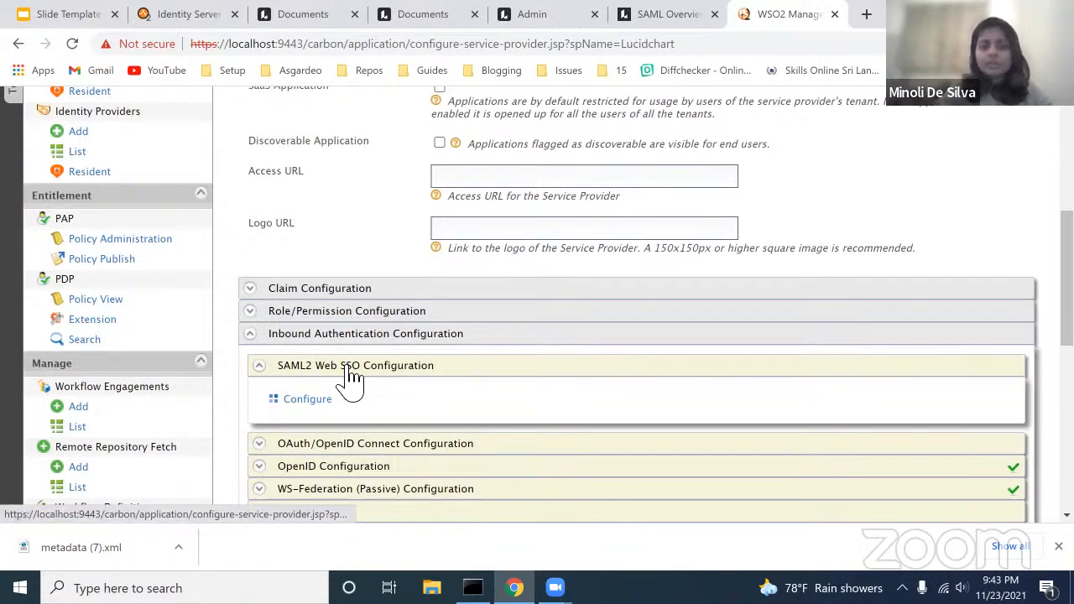
left_click(321, 409)
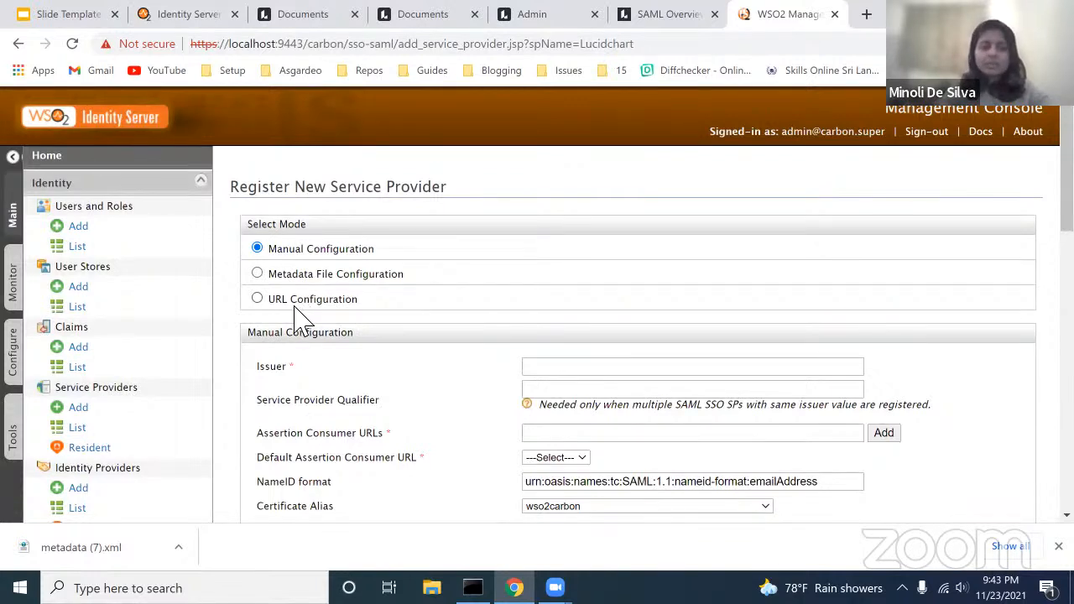
Step: Configure SAML2 by uploading the metadata file 'metadata (7).xml'
left_click(257, 274)
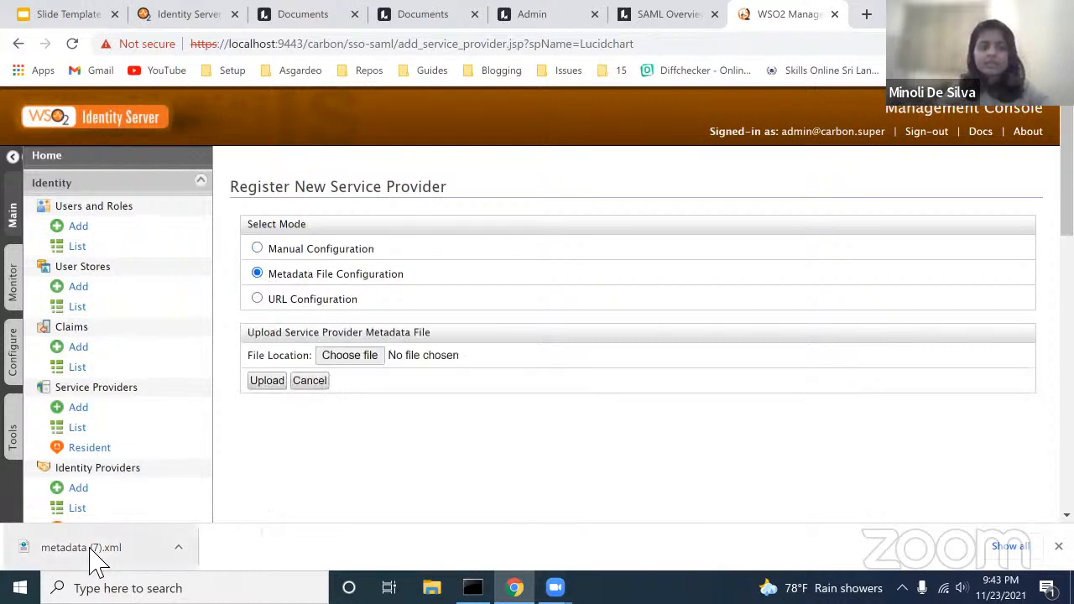
left_click_drag(71, 562, 353, 366)
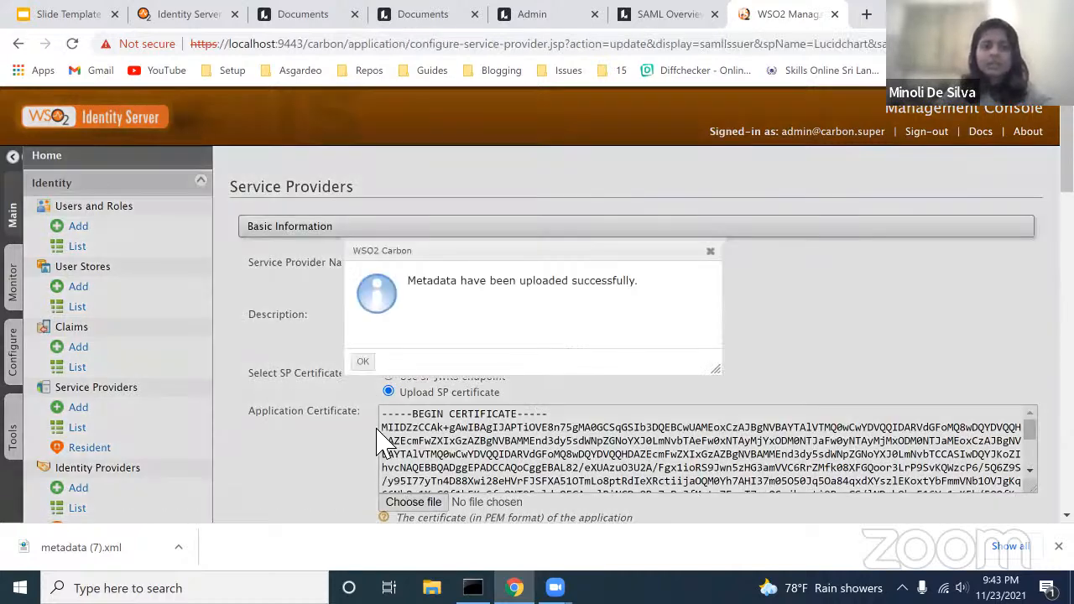
left_click(360, 357)
Step: Open the edit page for the lucidchart.com SAML2 issuer
scroll(251, 420, "down", 2)
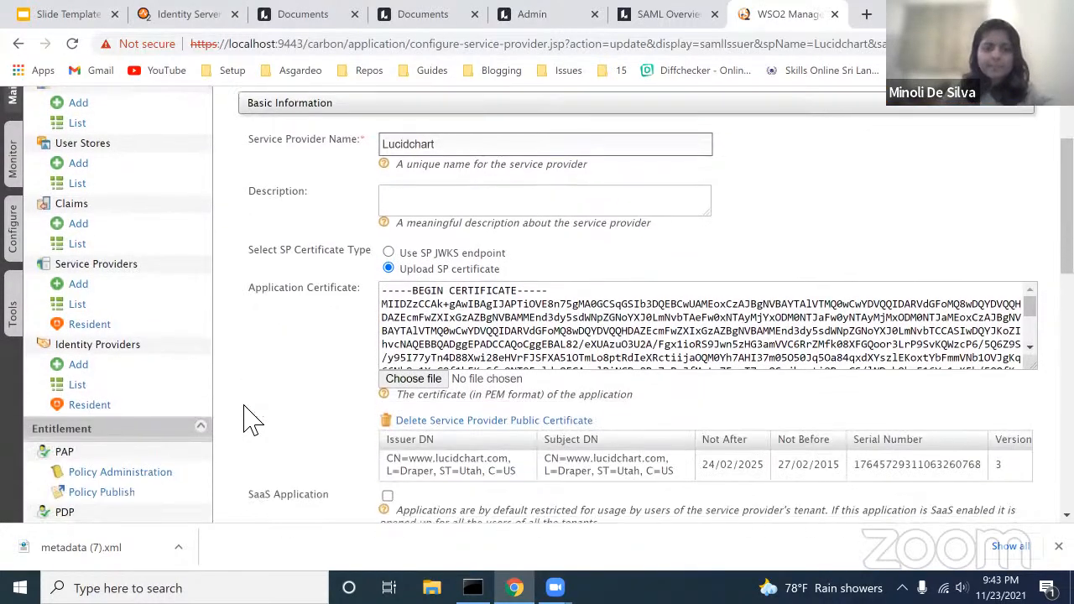
scroll(314, 477, "down", 1)
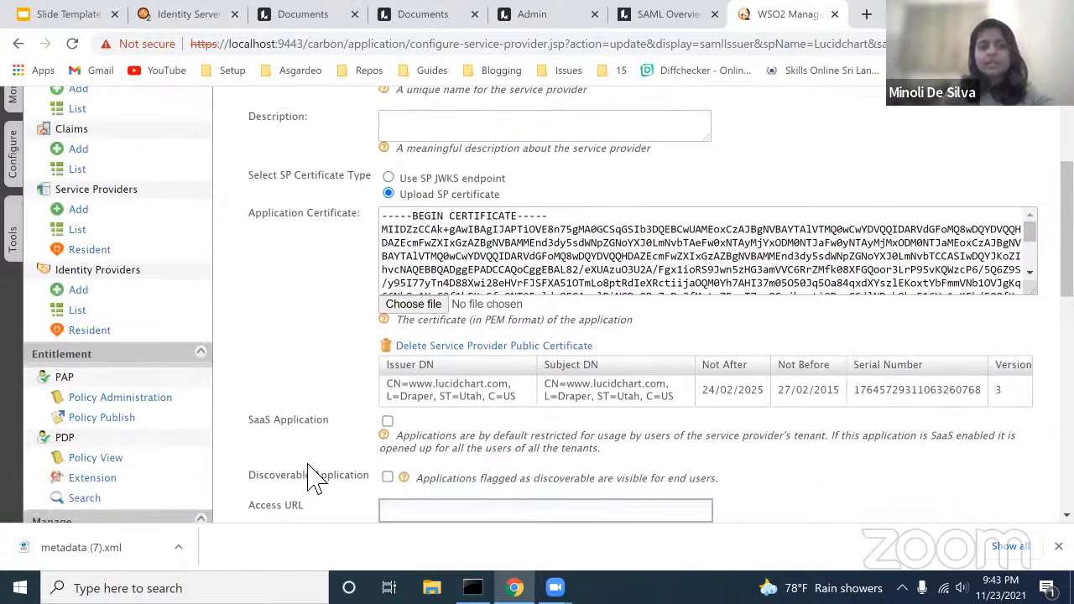
scroll(432, 419, "down", 3)
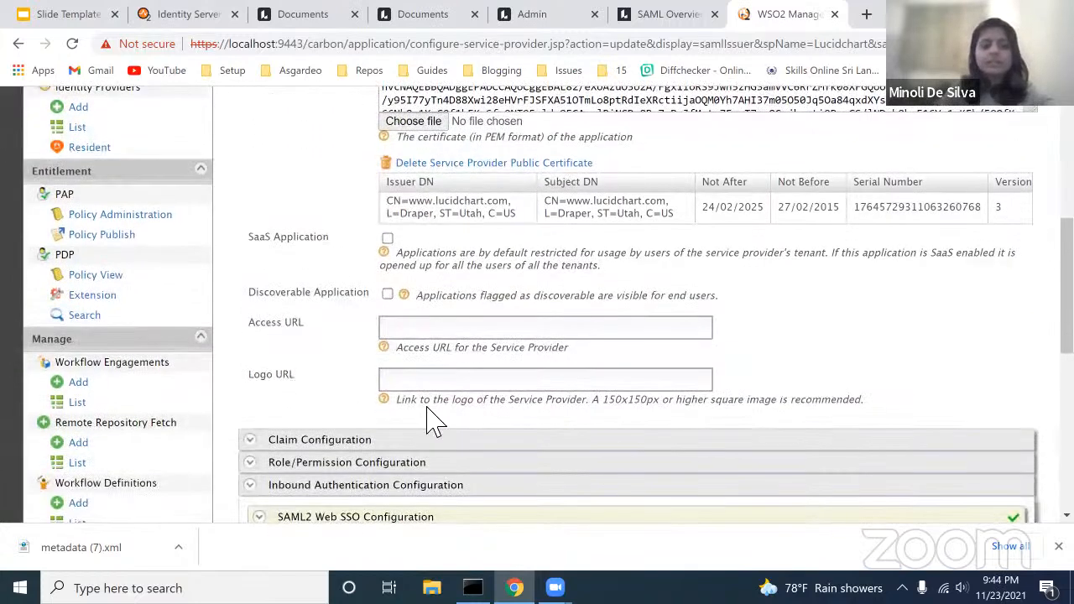
scroll(435, 422, "down", 1)
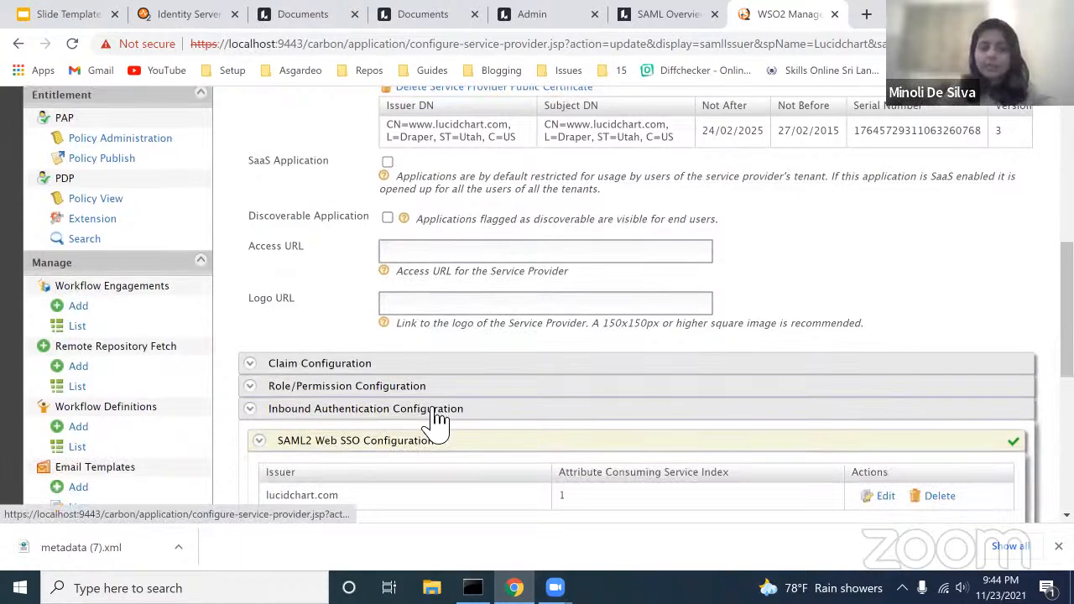
scroll(434, 420, "down", 1)
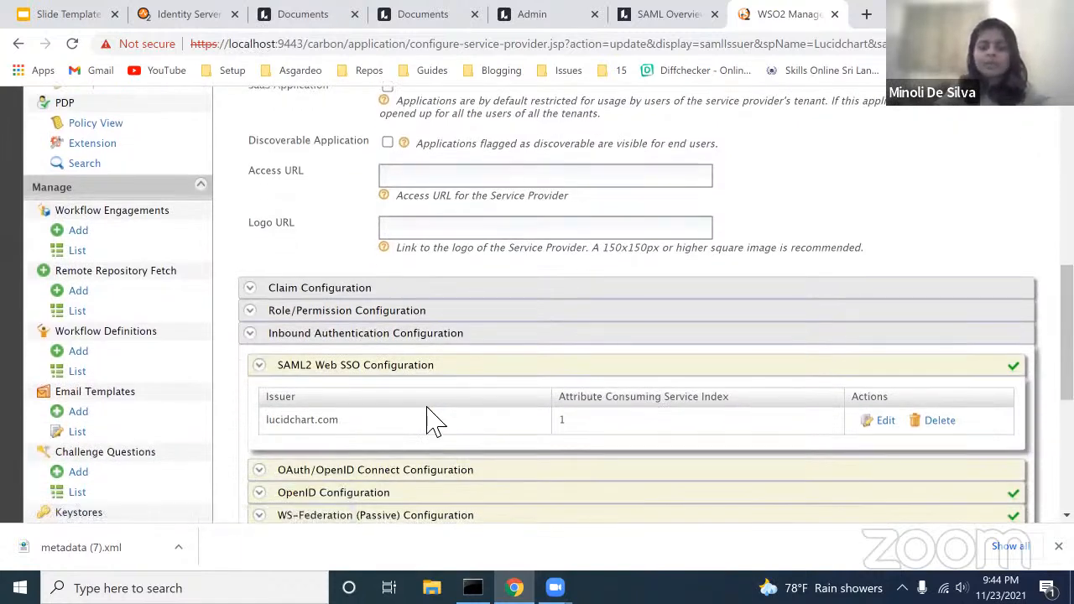
scroll(430, 419, "down", 1)
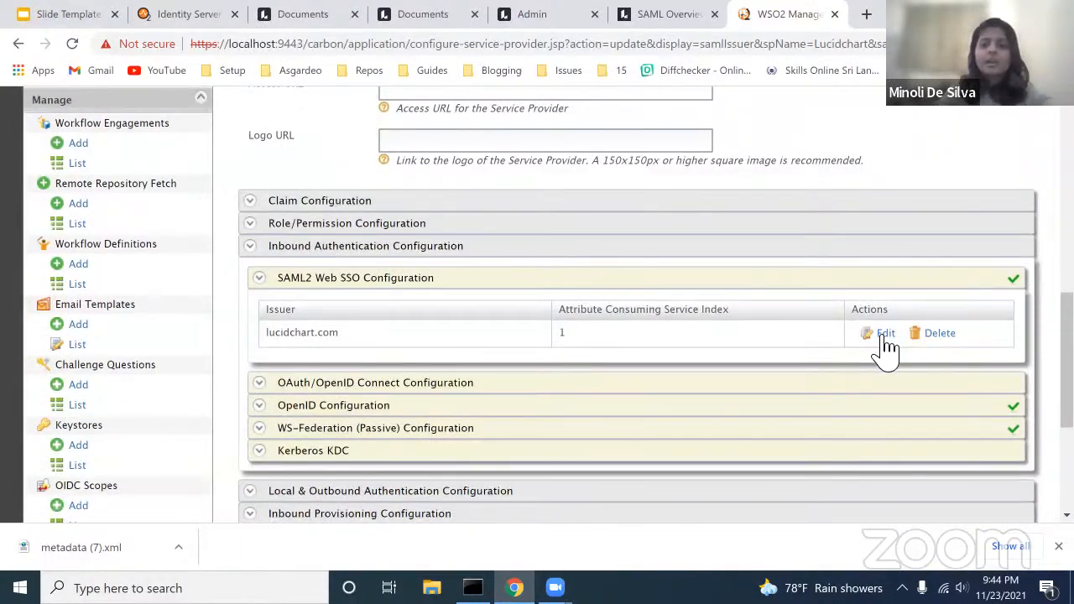
left_click(885, 335)
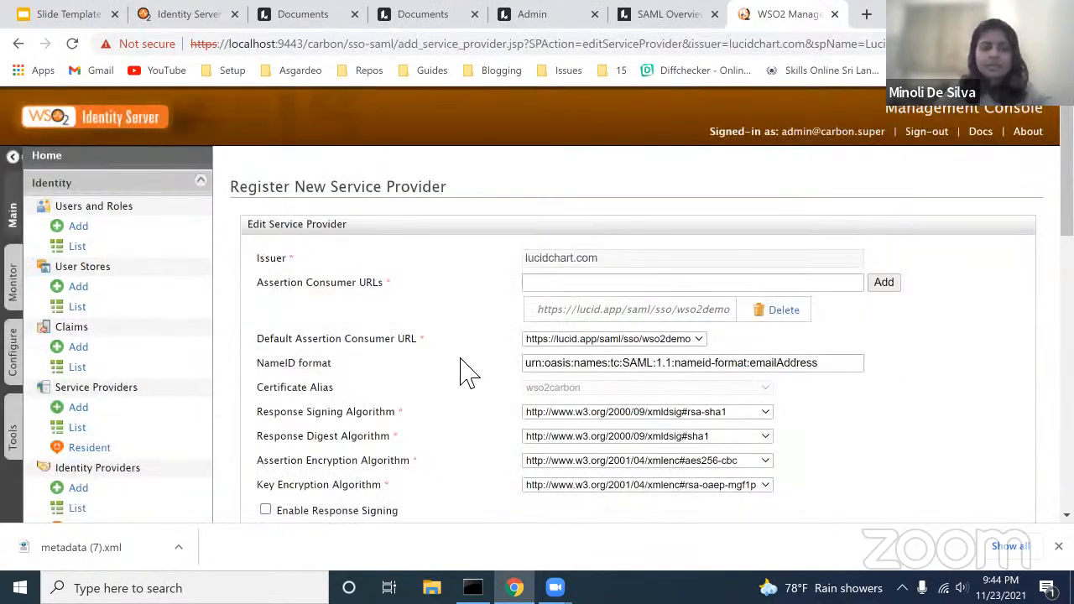
Step: Review Lucid's SAML requirements article alongside the service provider settings
scroll(468, 370, "down", 1)
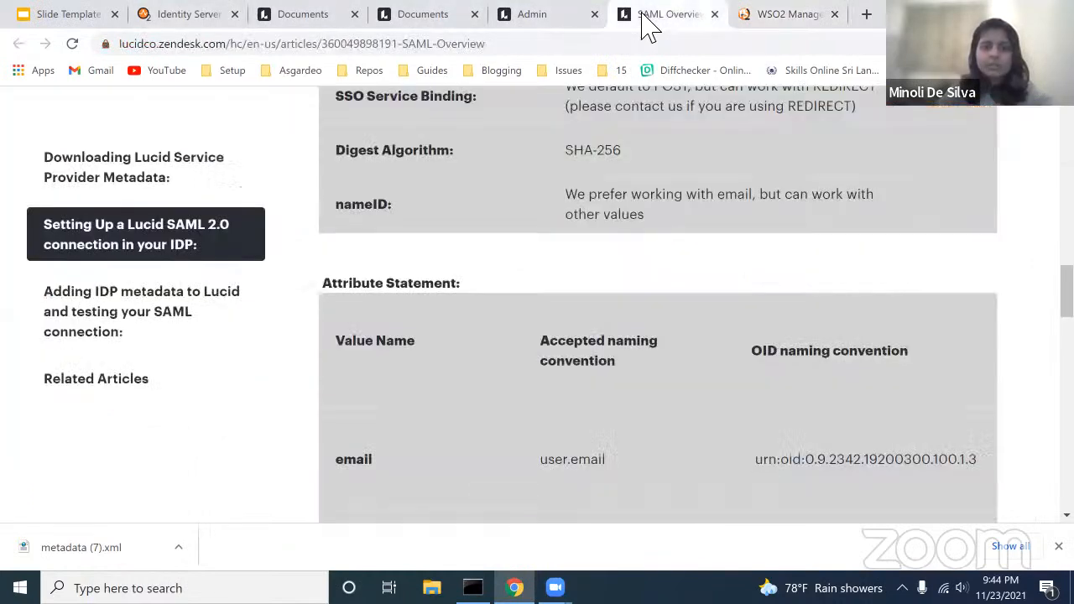
left_click(648, 15)
scroll(403, 203, "up", 1)
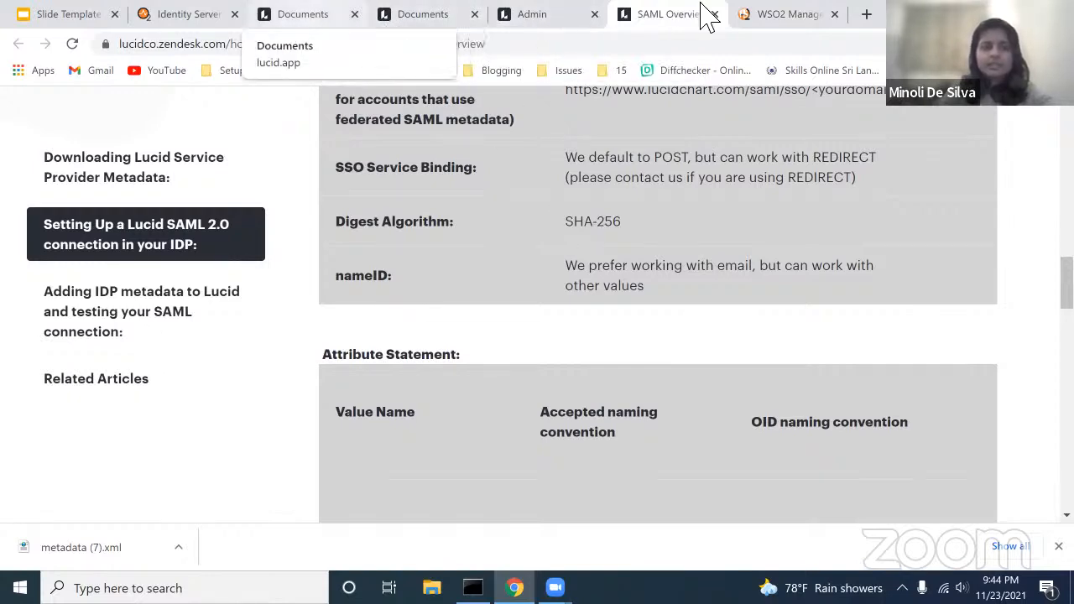
left_click(788, 17)
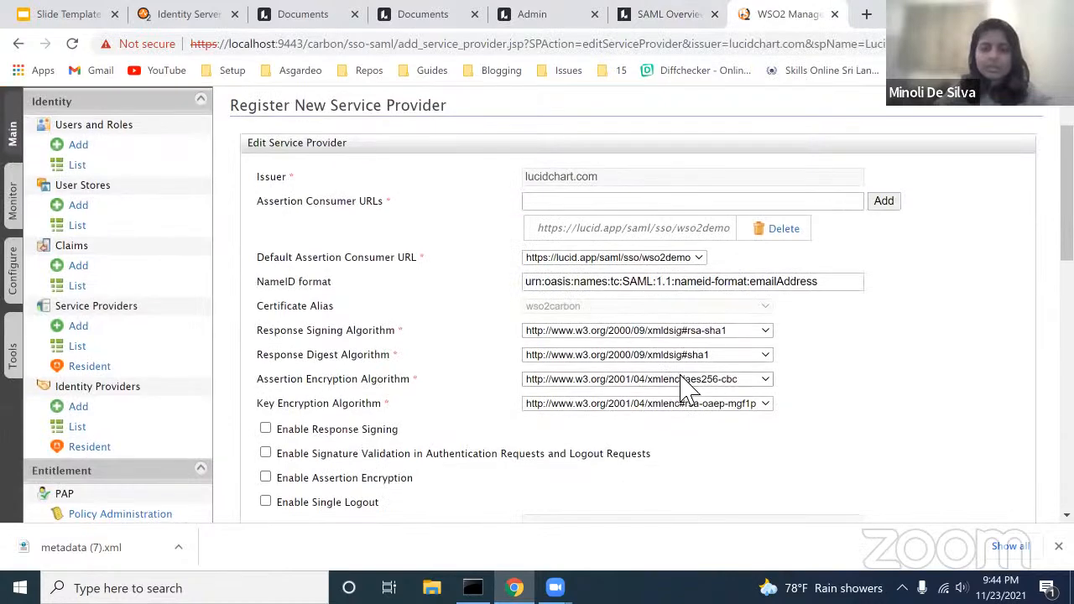
Step: Set the response digest algorithm to sha256 and response signing algorithm to rsa-sha256
left_click(703, 363)
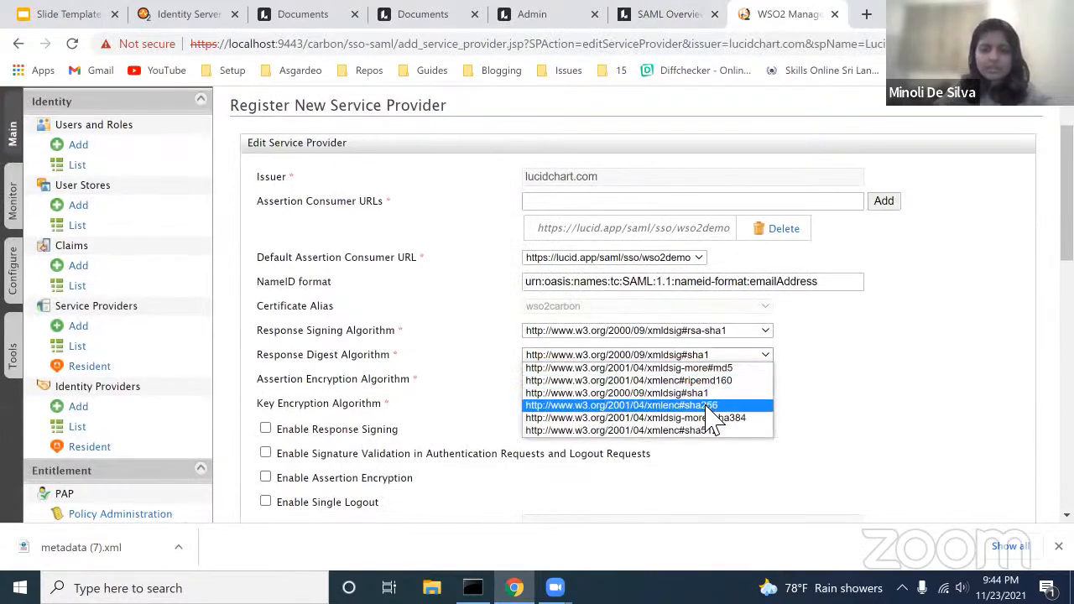
left_click(712, 404)
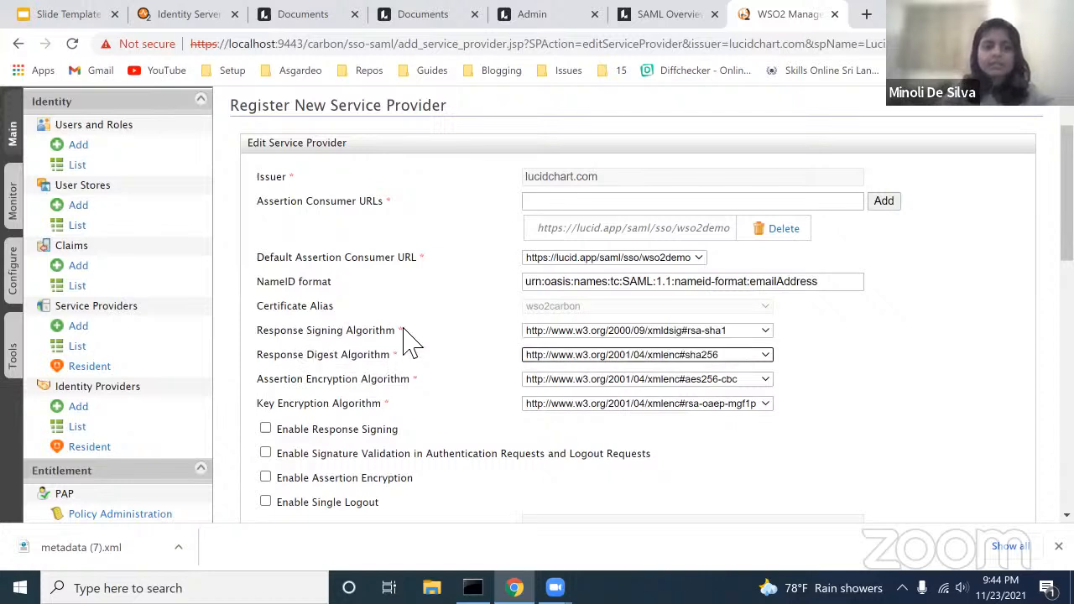
left_click(550, 333)
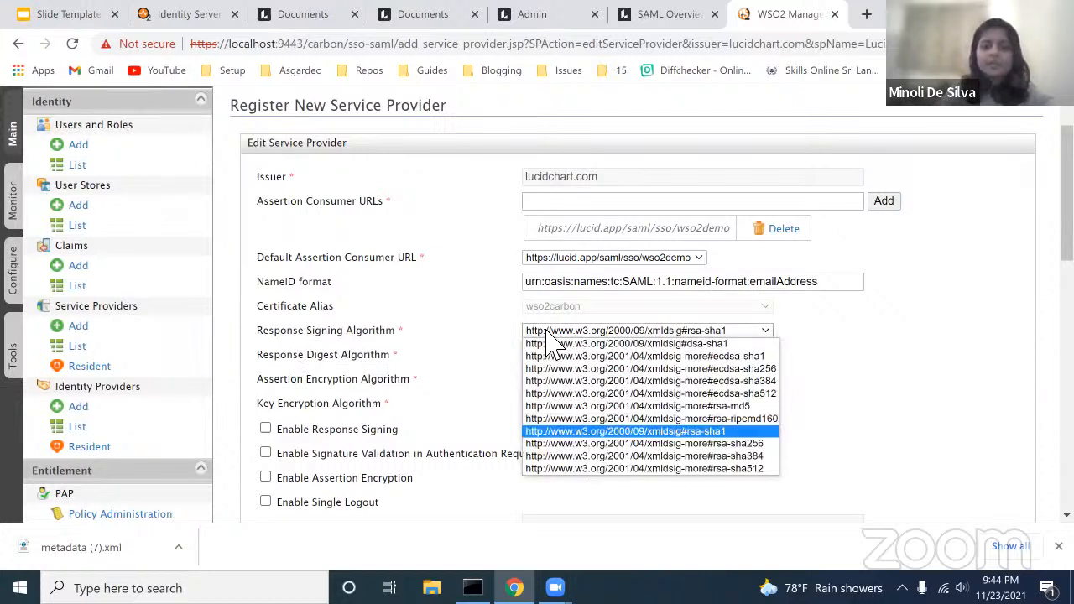
left_click(594, 445)
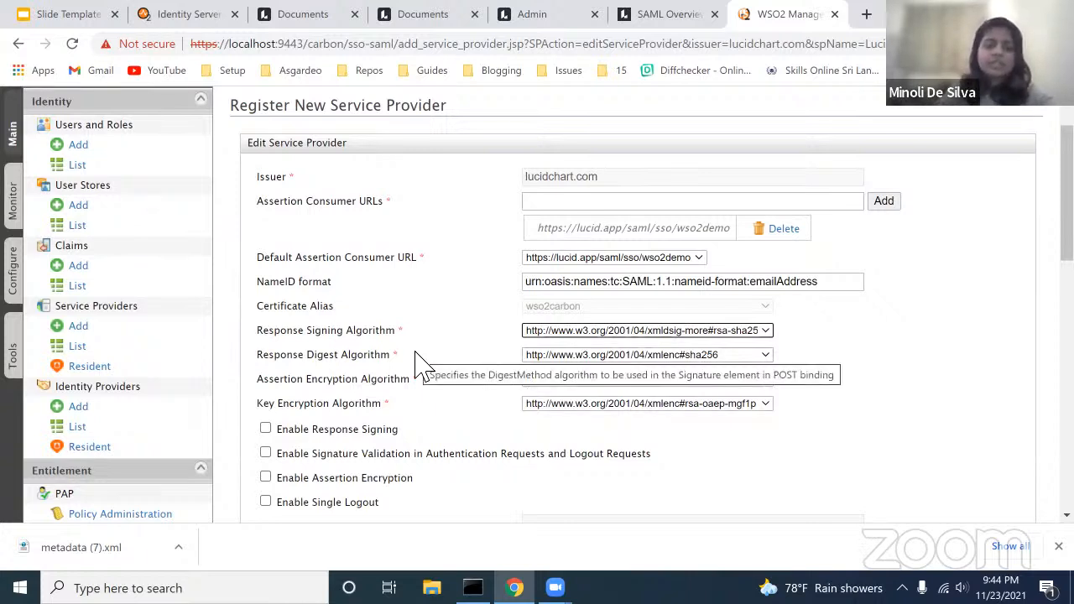
scroll(422, 362, "down", 1)
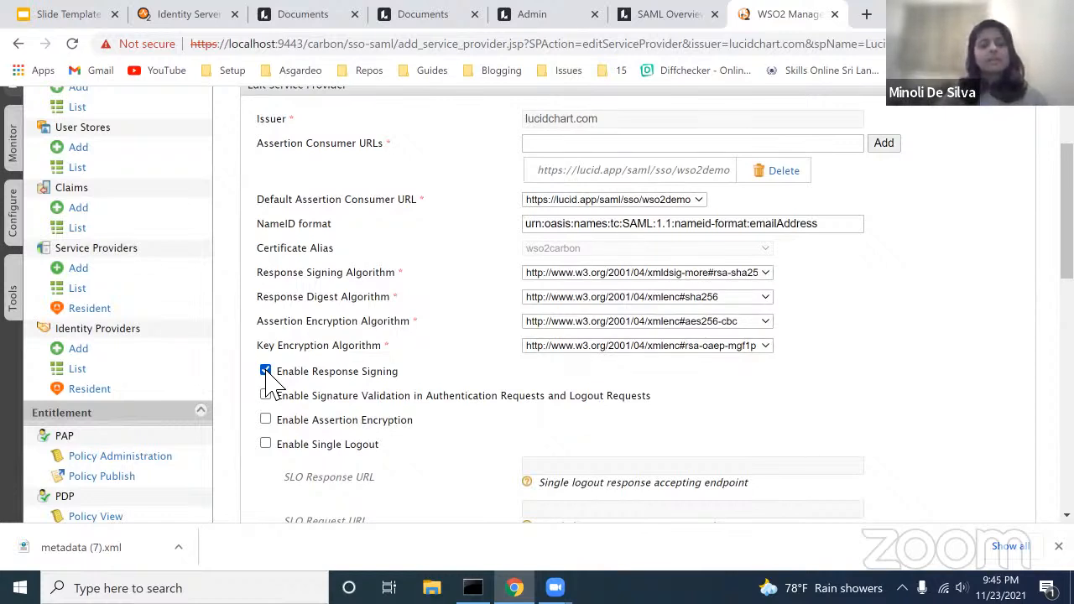
Step: Point out the Key Encryption Algorithm and signing options on the SAML2 form
scroll(377, 345, "down", 1)
triple_click(378, 327)
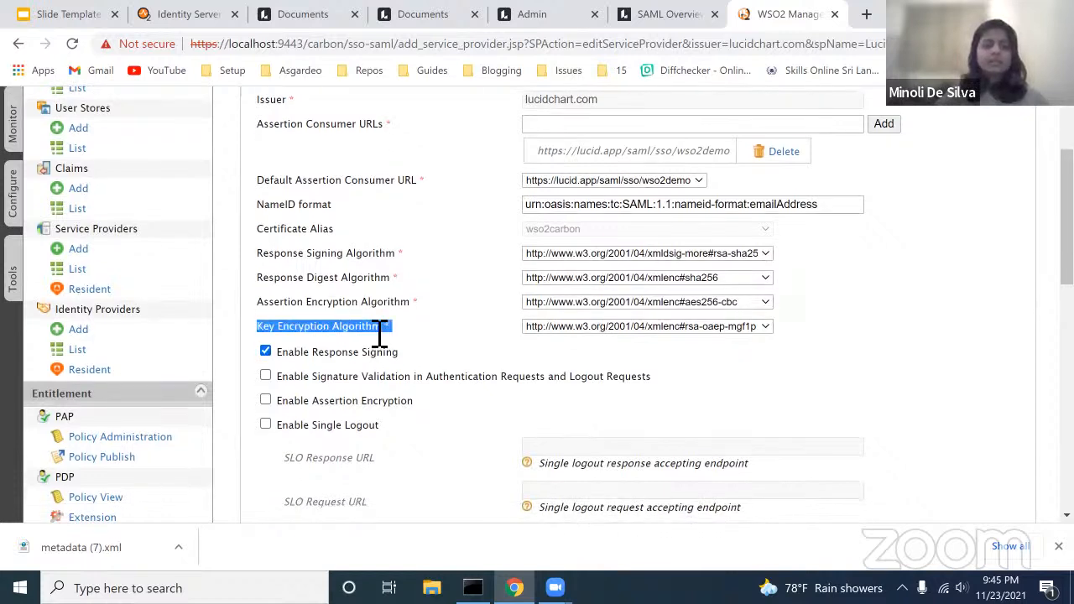
scroll(378, 361, "down", 1)
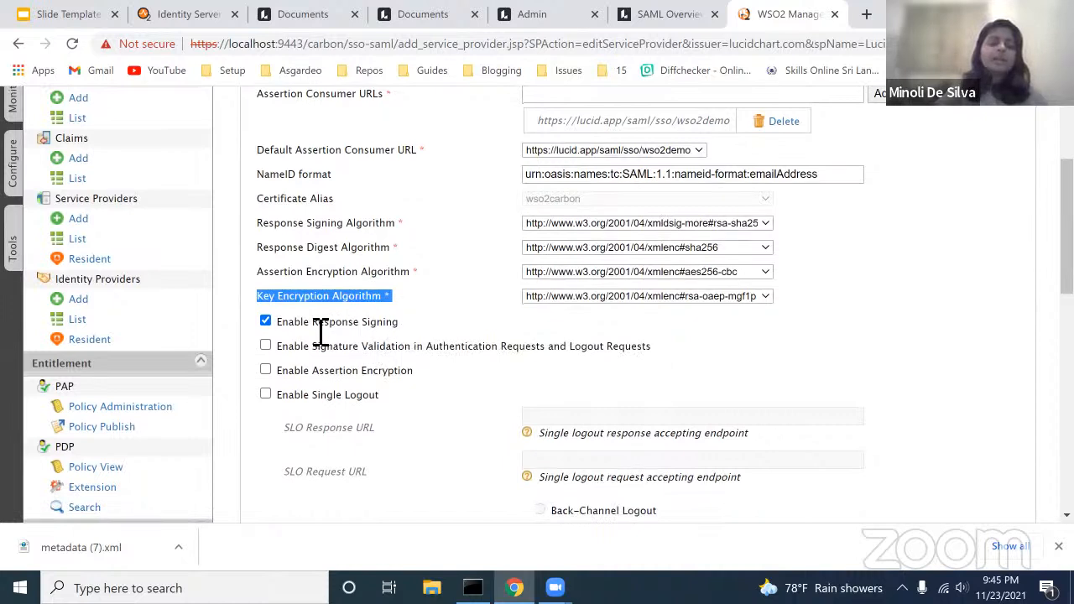
double_click(403, 327)
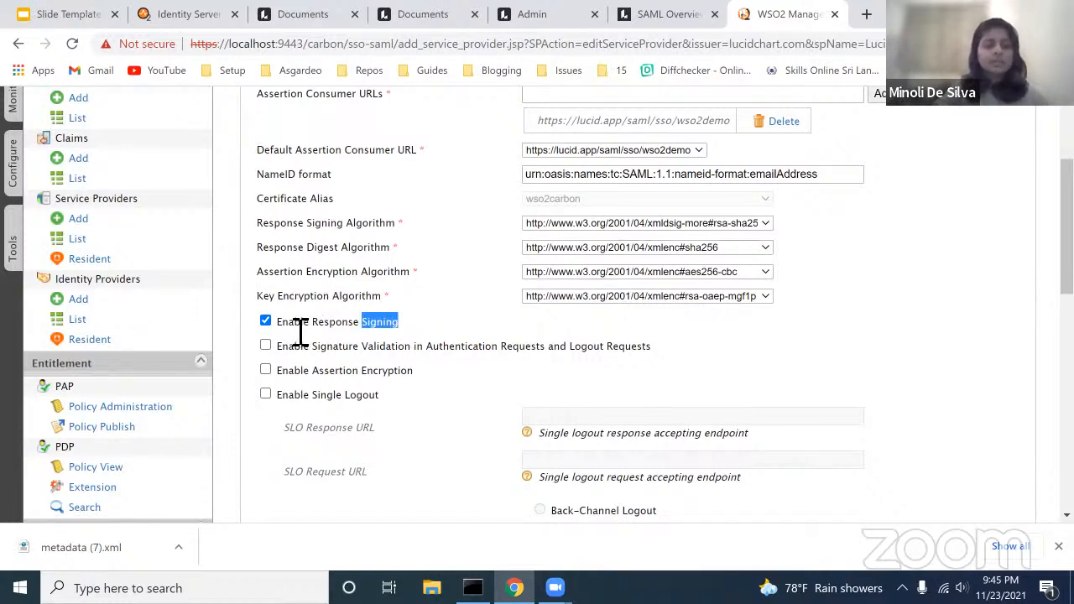
Step: Download the identity provider metadata file
scroll(301, 331, "down", 2)
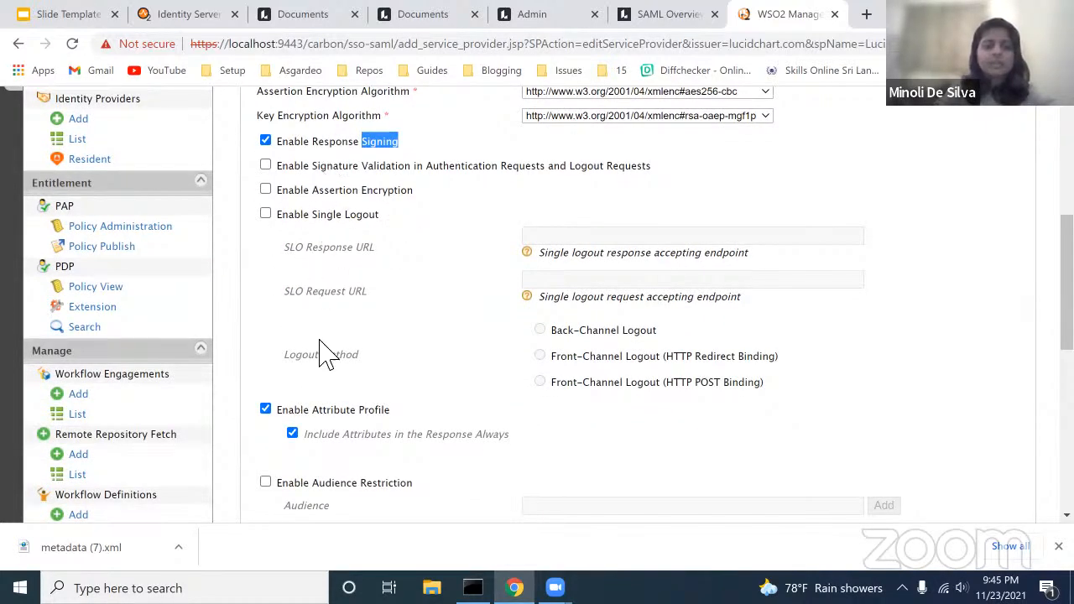
scroll(325, 352, "down", 1)
scroll(326, 353, "down", 1)
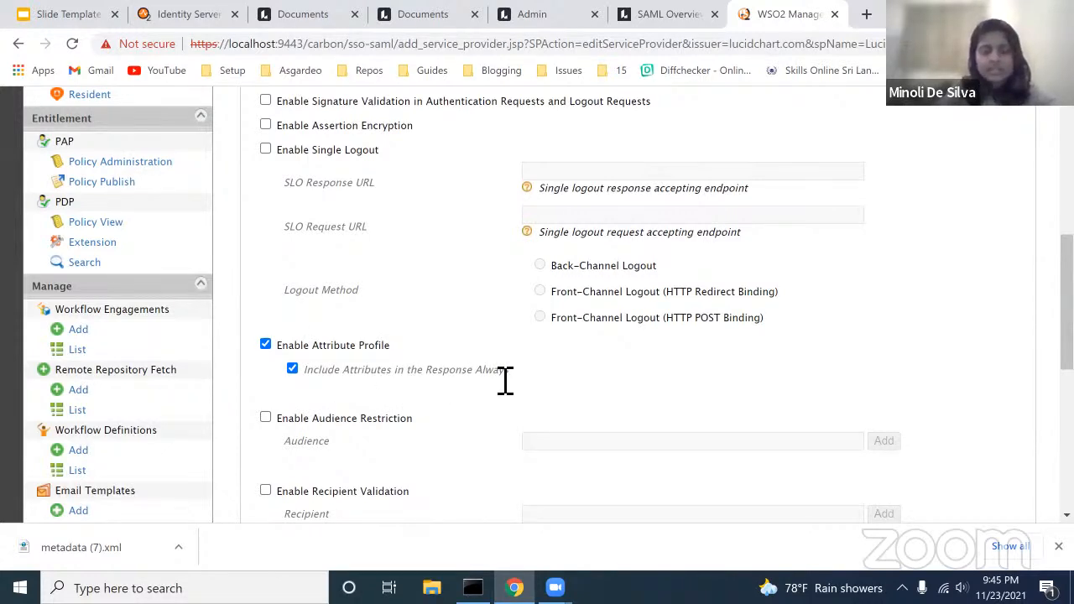
scroll(504, 379, "down", 2)
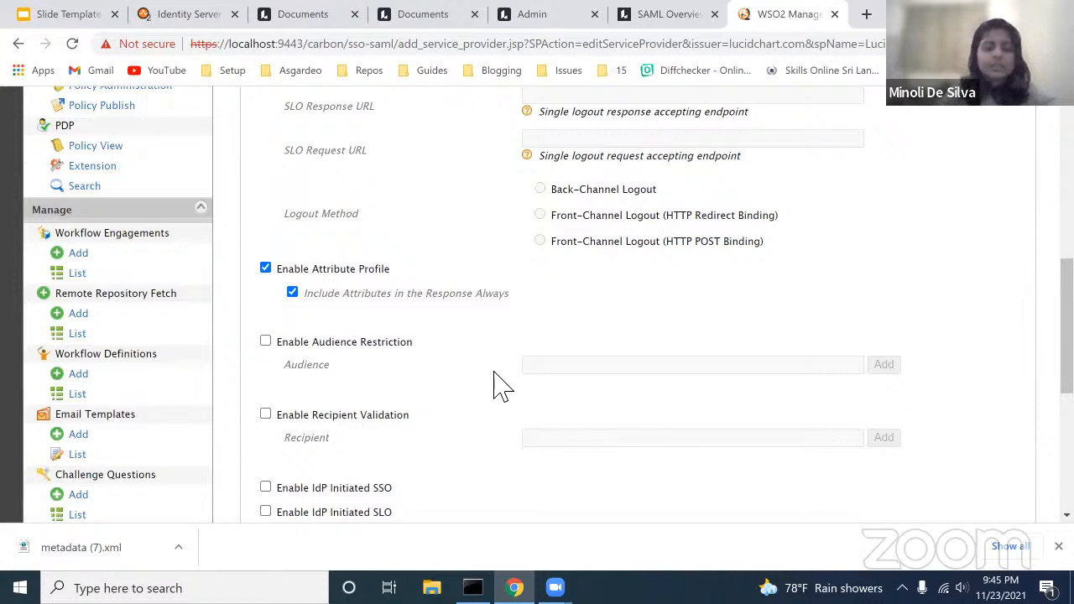
scroll(501, 386, "down", 2)
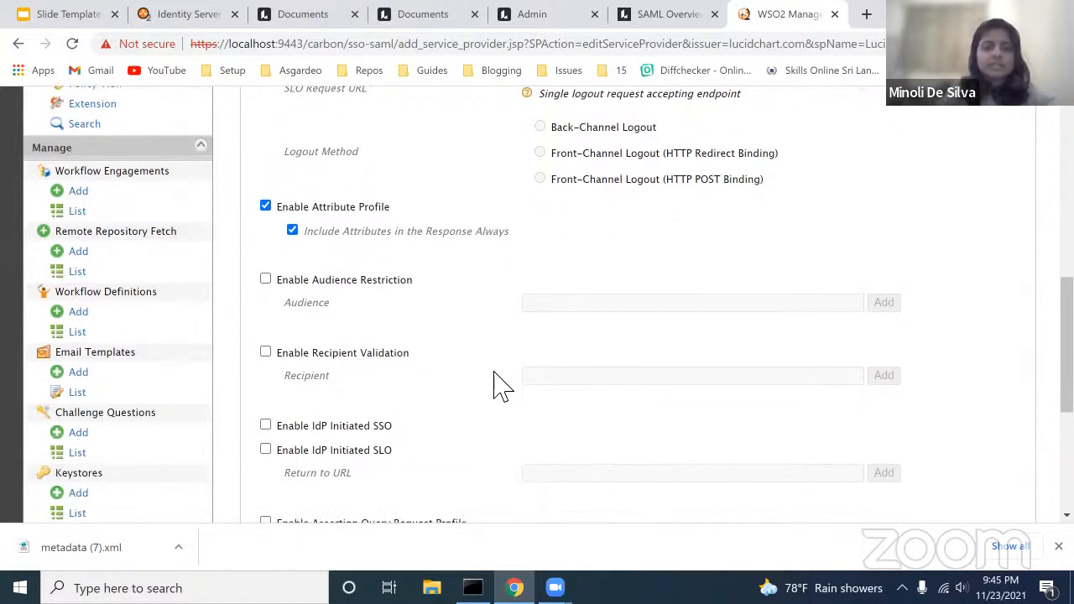
scroll(501, 386, "down", 3)
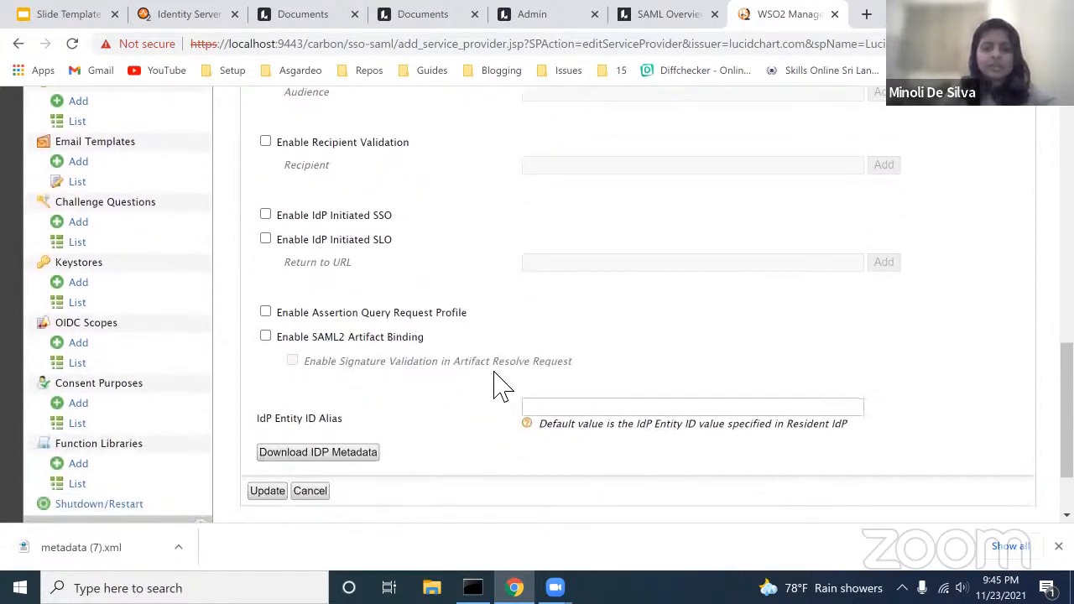
scroll(367, 411, "down", 1)
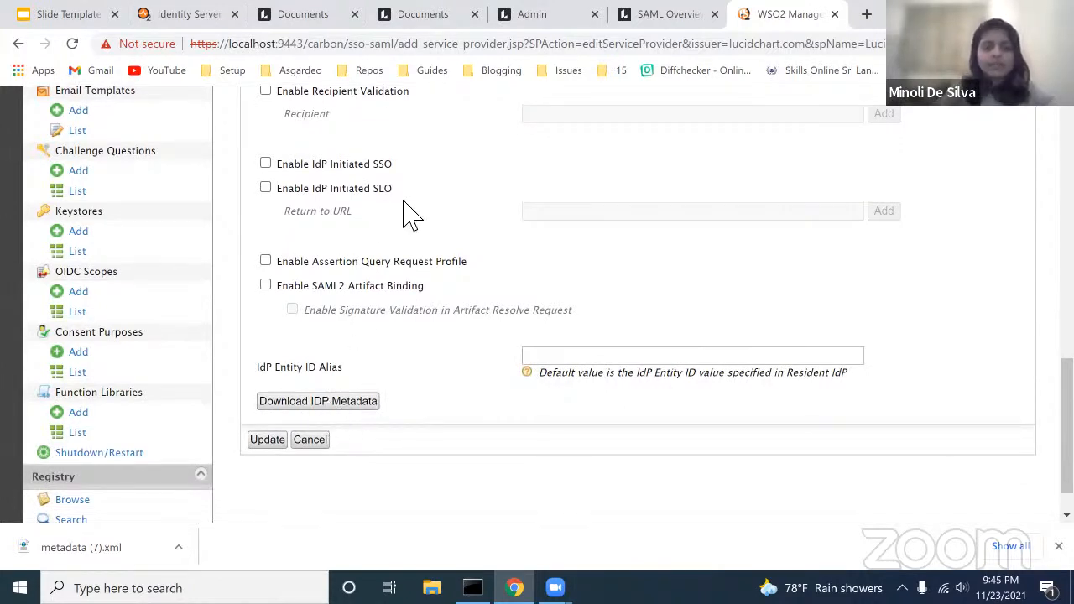
left_click(339, 404)
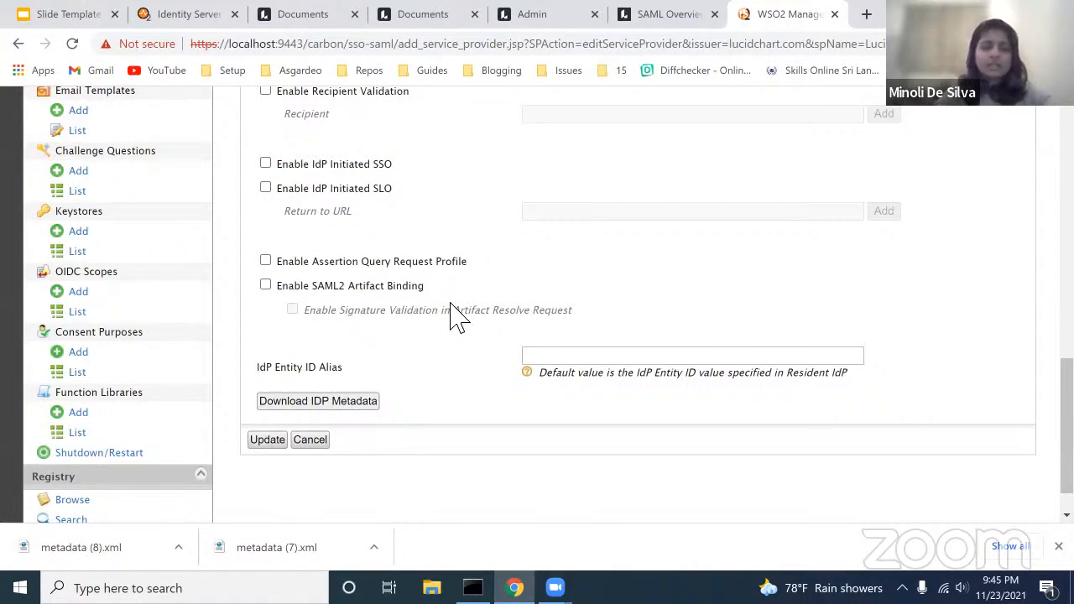
Step: Scroll back up to the Issuer and Assertion Consumer URLs fields
scroll(457, 317, "up", 5)
scroll(458, 317, "up", 10)
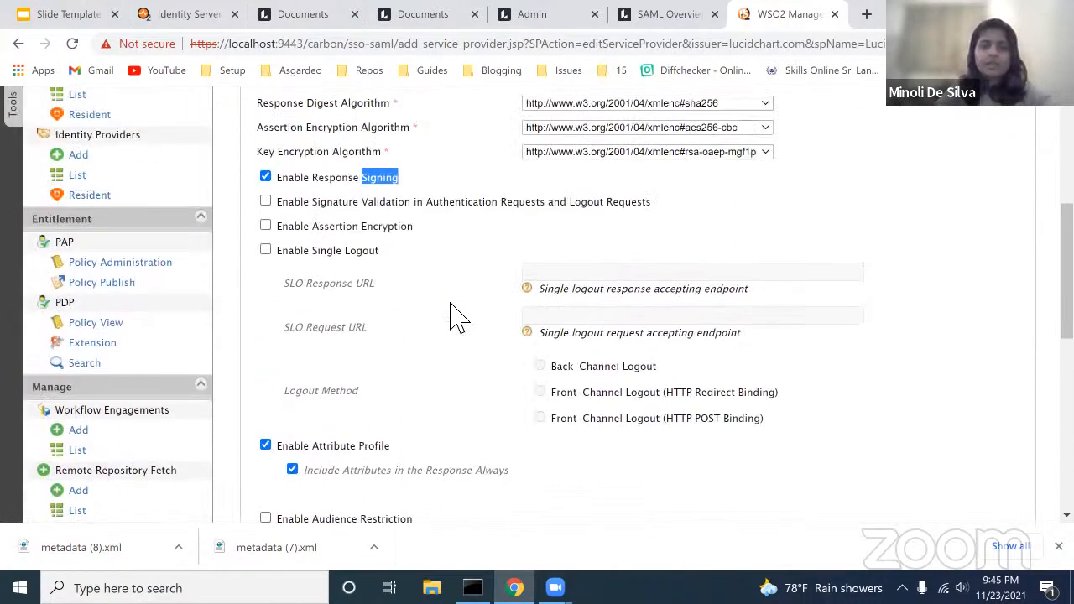
scroll(457, 317, "up", 1)
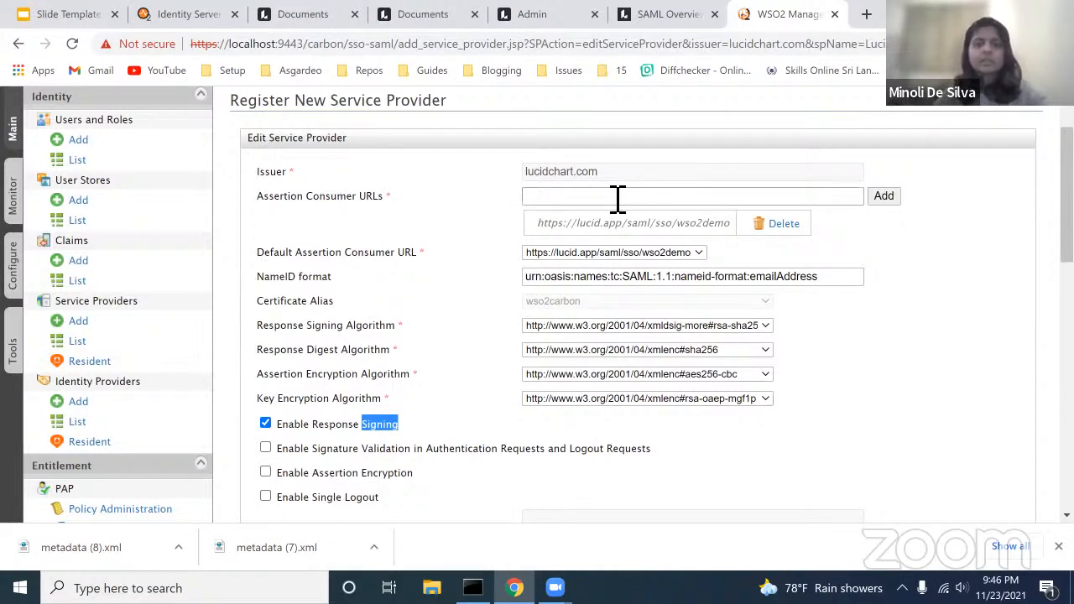
Step: Copy the secondary ACS URL base from Lucid's SAML overview article
left_click_drag(541, 225, 737, 237)
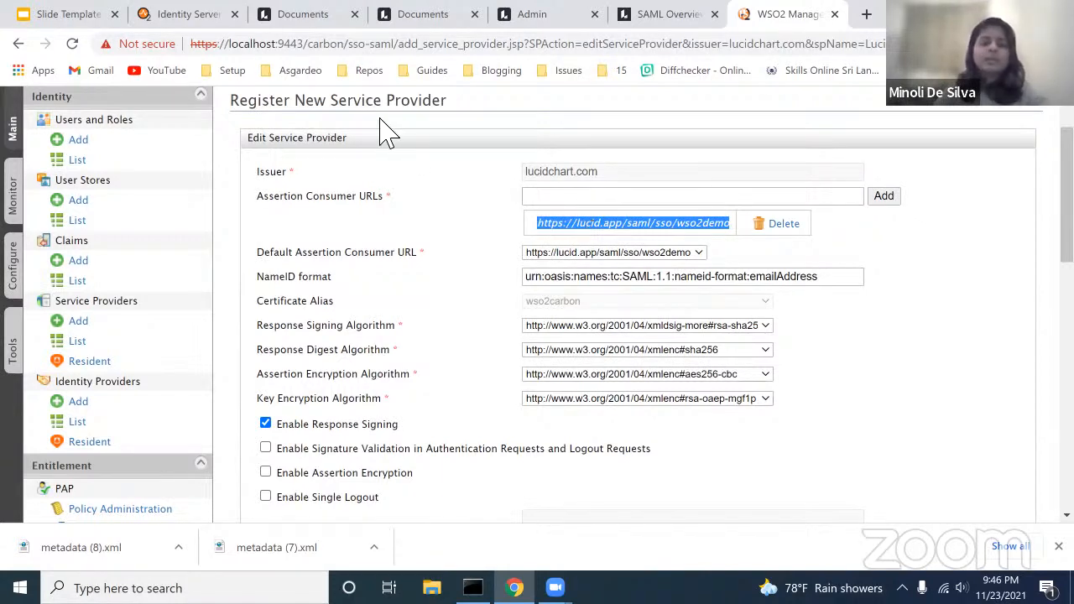
left_click(676, 17)
scroll(580, 176, "up", 1)
scroll(579, 181, "up", 2)
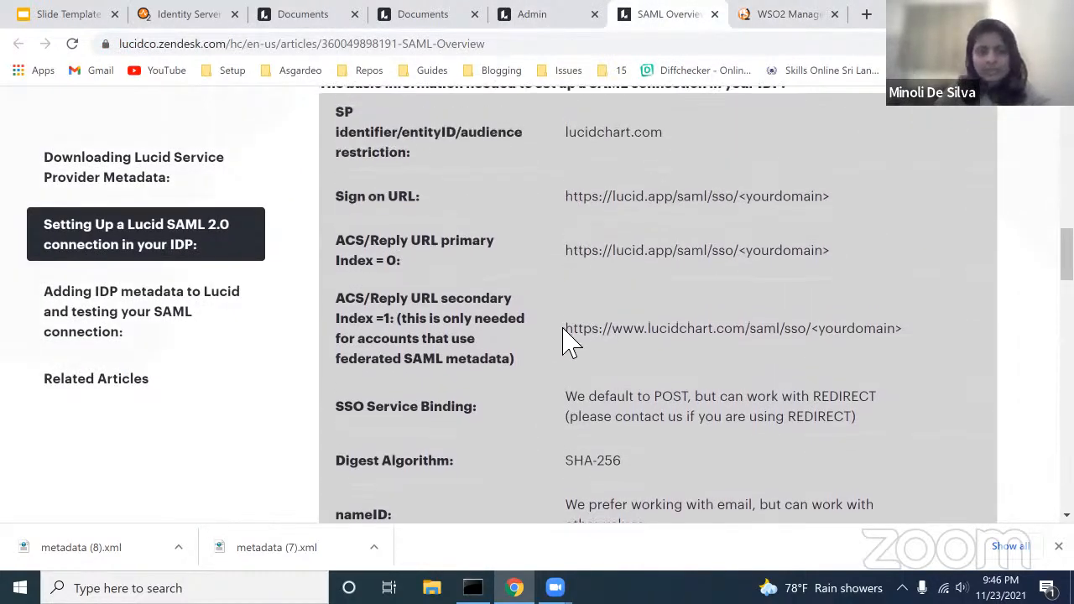
left_click_drag(565, 328, 813, 319)
key("ctrl+c")
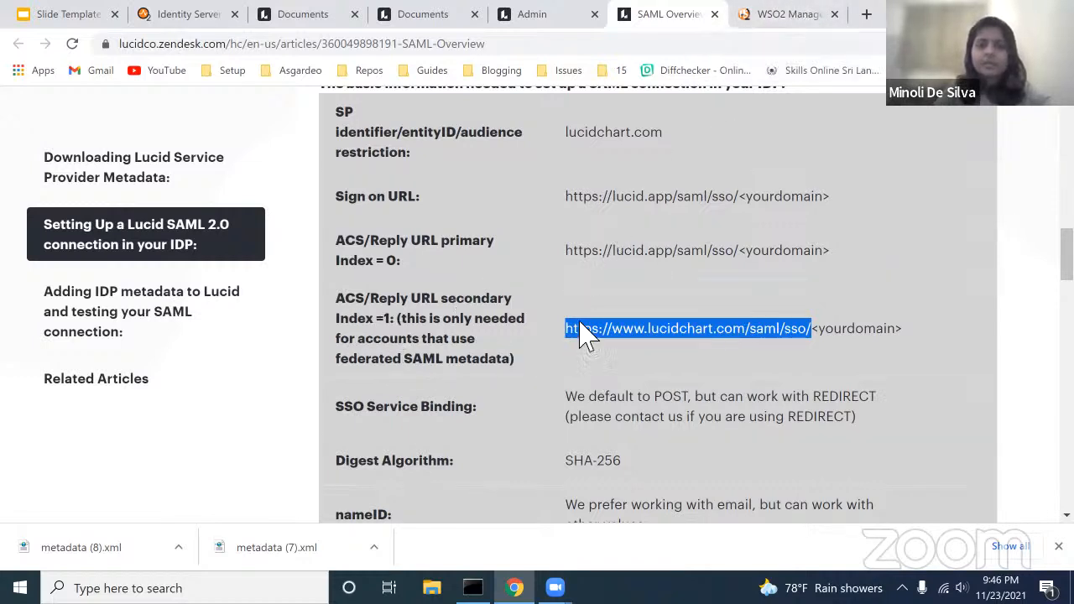
left_click(773, 17)
left_click(617, 198)
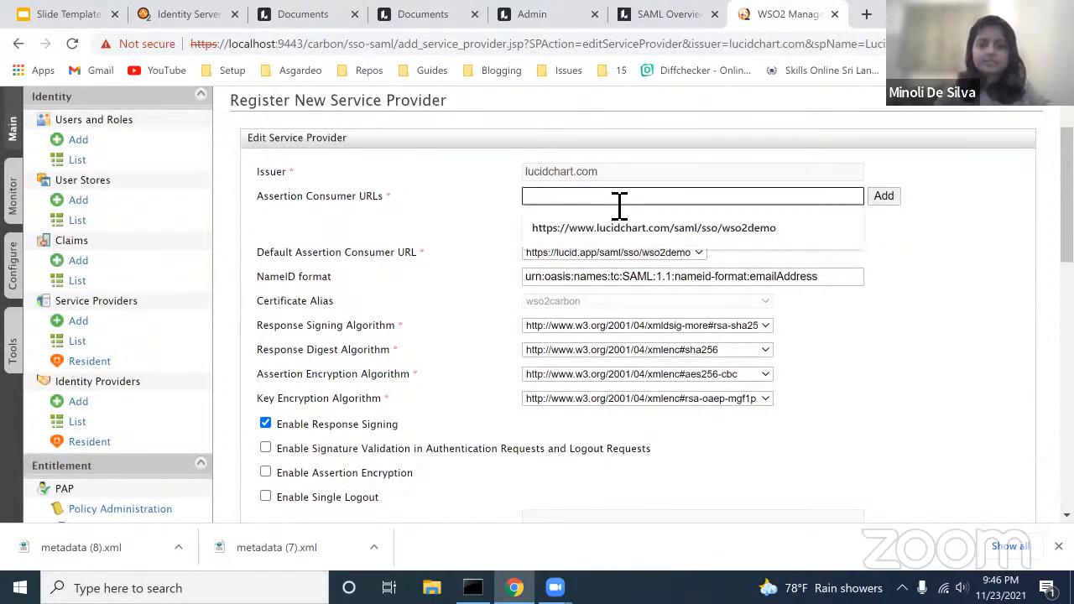
key("ctrl+v")
type("wso2demo")
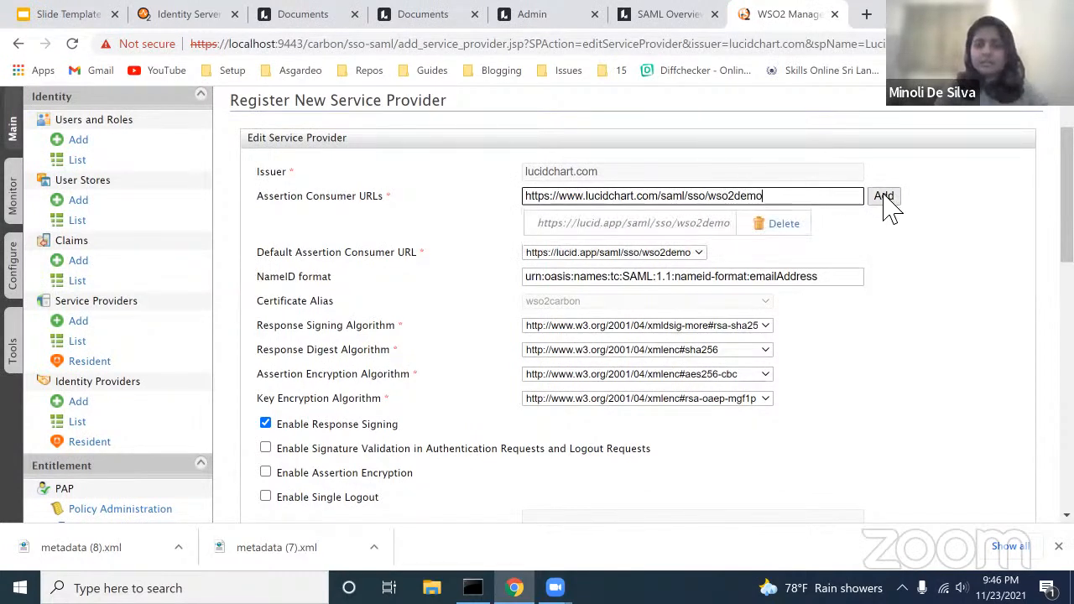
left_click(883, 195)
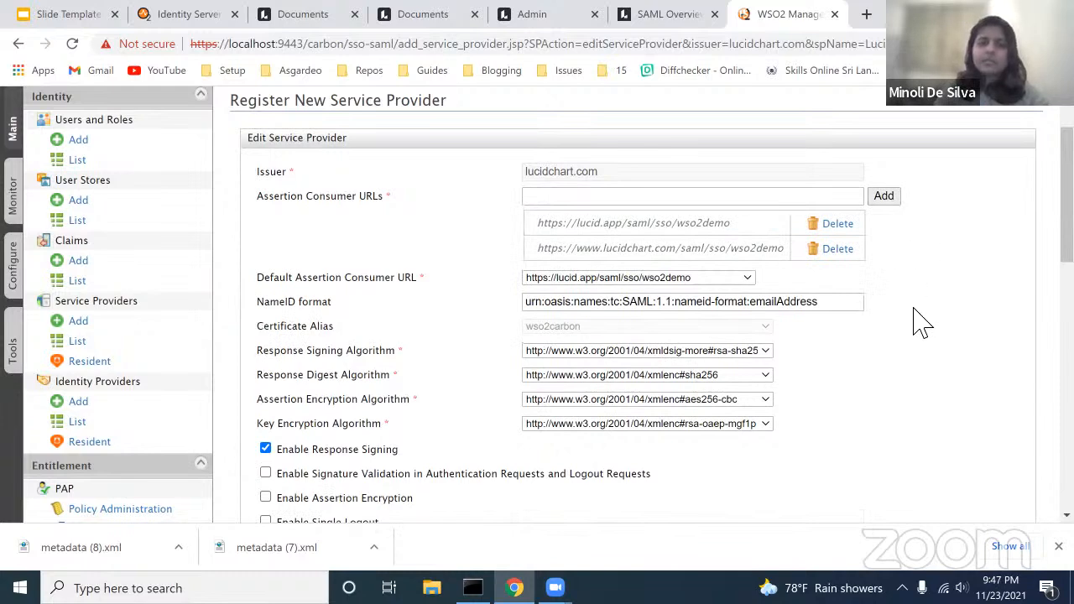
scroll(921, 323, "down", 6)
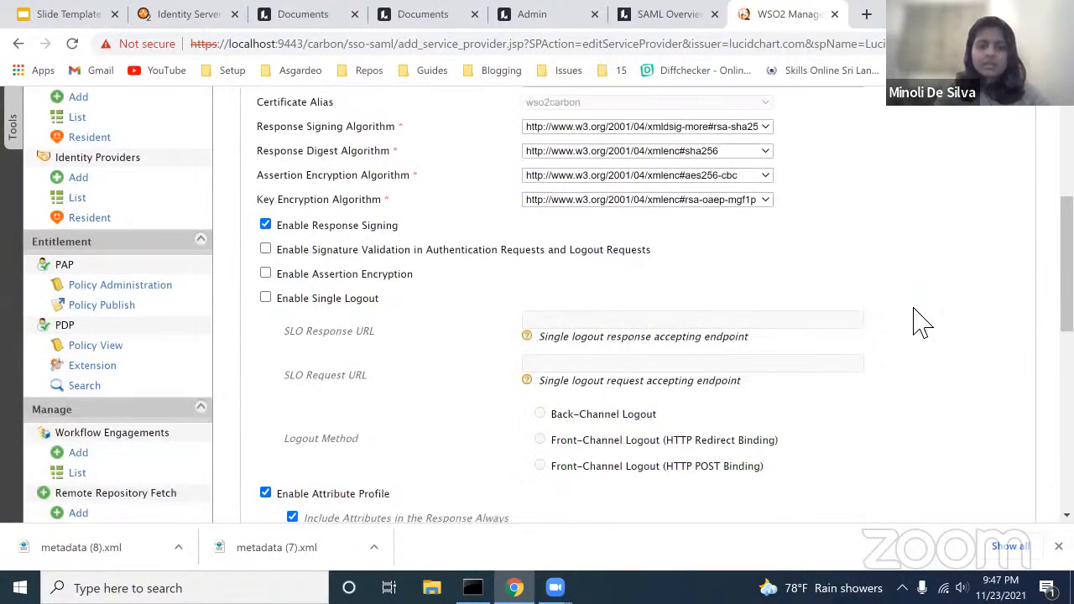
scroll(921, 323, "down", 3)
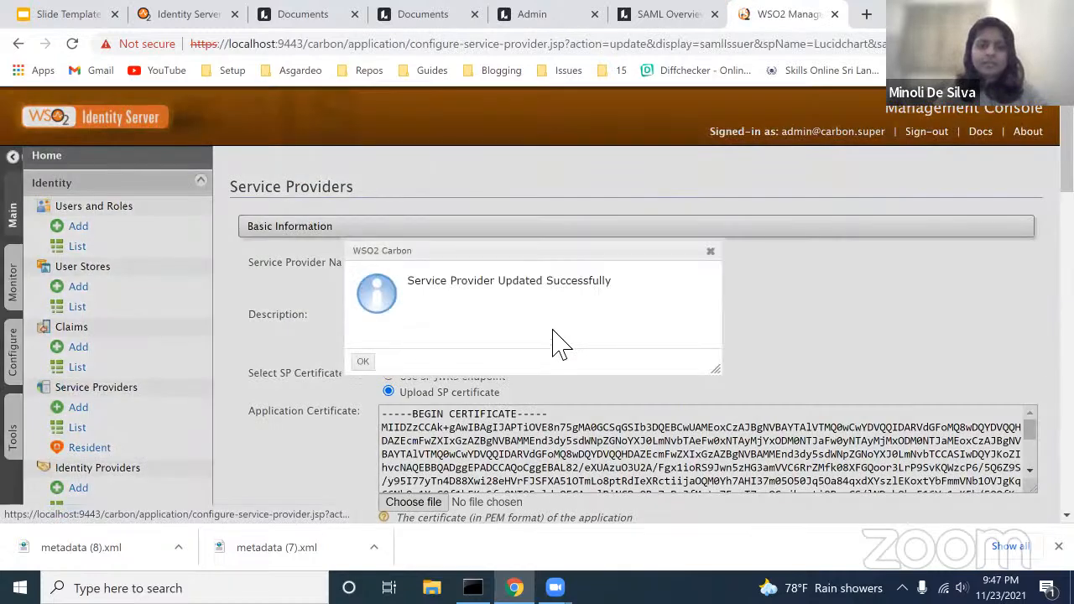
Step: Dismiss the update confirmation and review the attribute table in Lucid's SAML article
left_click(363, 362)
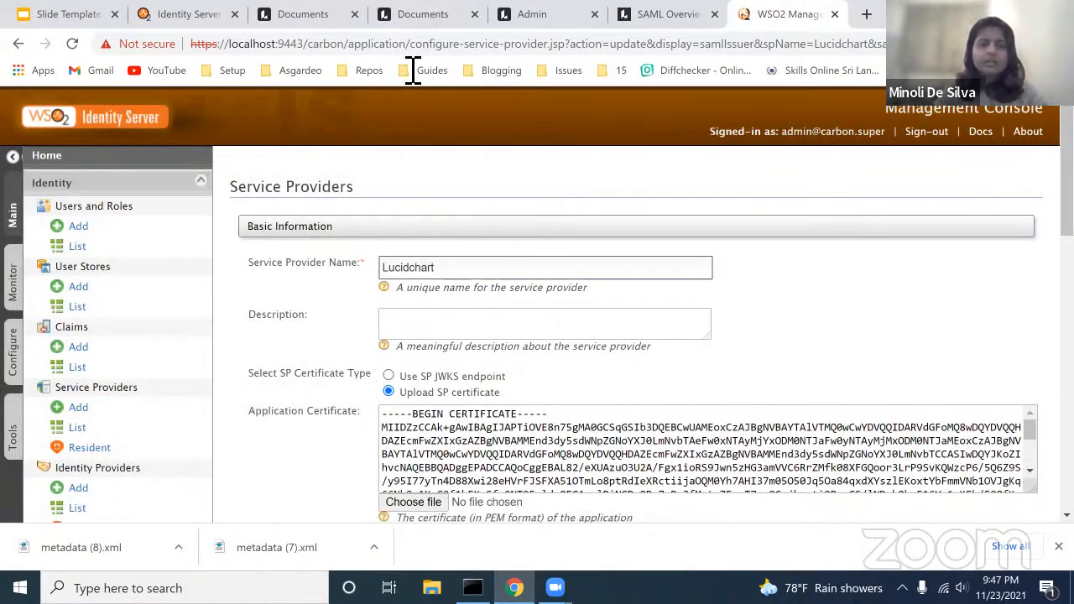
left_click(695, 21)
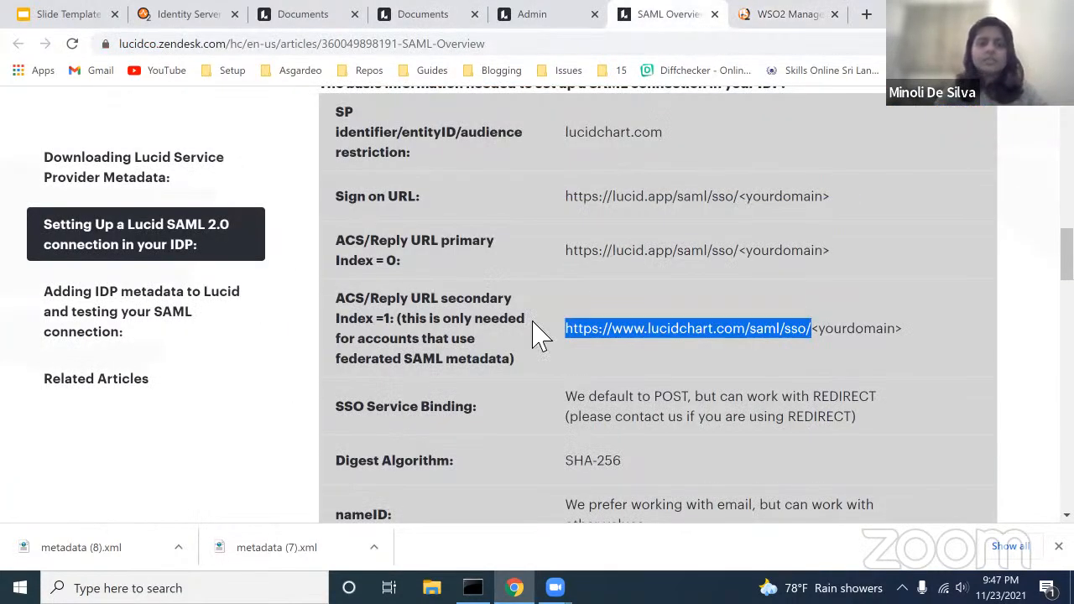
scroll(539, 335, "down", 3)
scroll(540, 335, "down", 3)
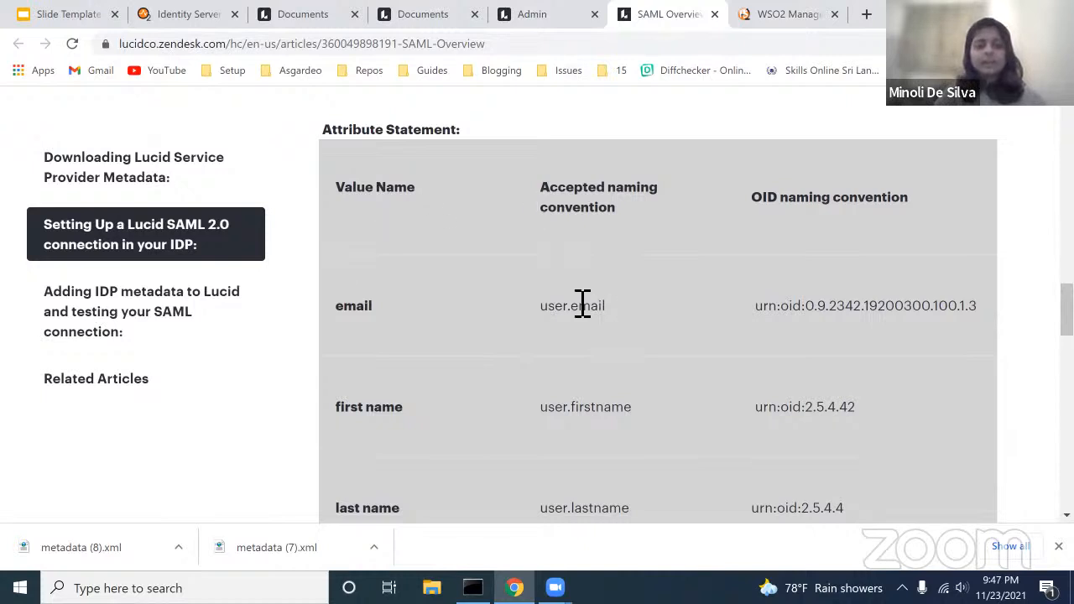
scroll(571, 335, "down", 1)
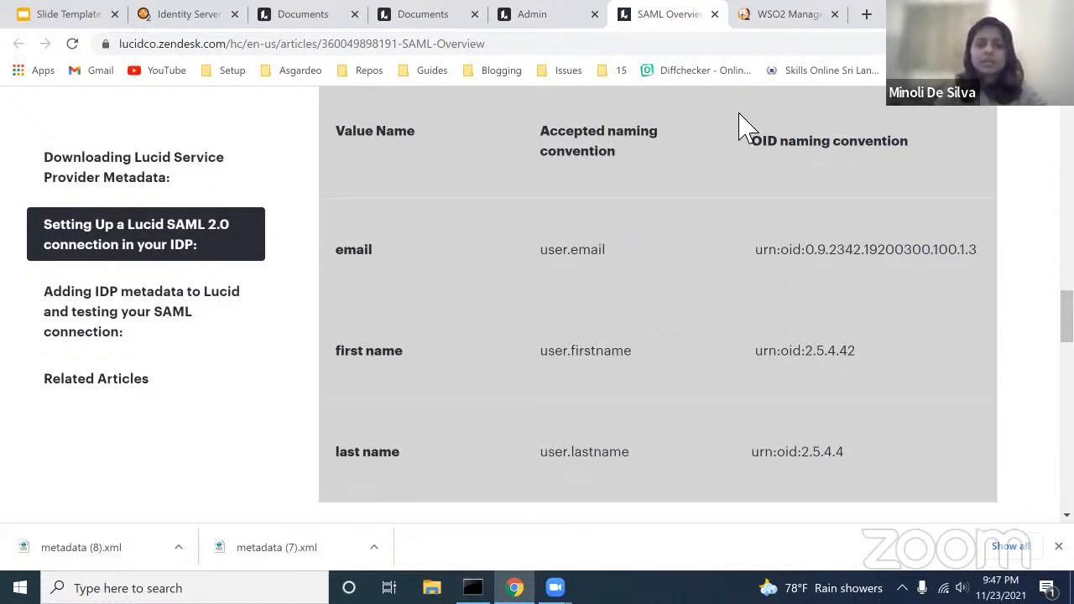
Step: Expand the Lucidchart service provider's Claim Configuration section
left_click(780, 28)
scroll(643, 295, "down", 4)
scroll(649, 301, "down", 3)
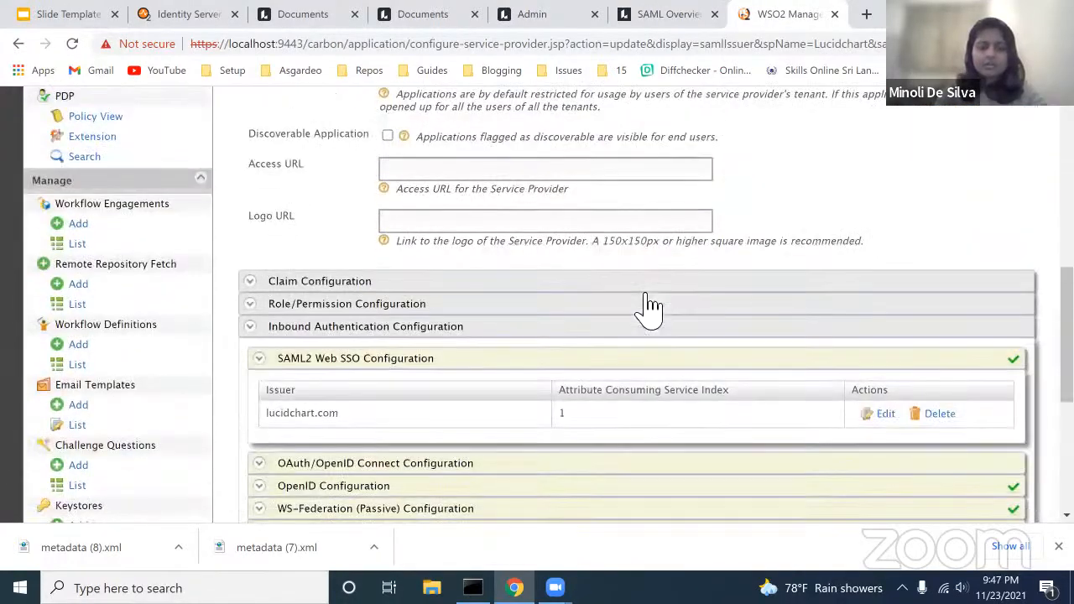
scroll(650, 302, "up", 9)
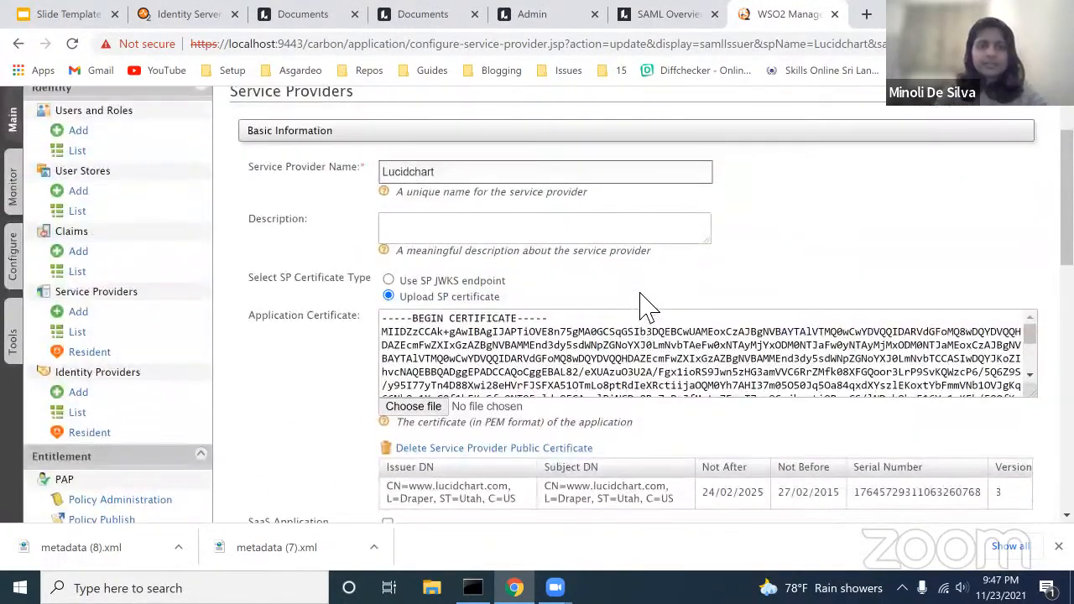
scroll(650, 301, "down", 5)
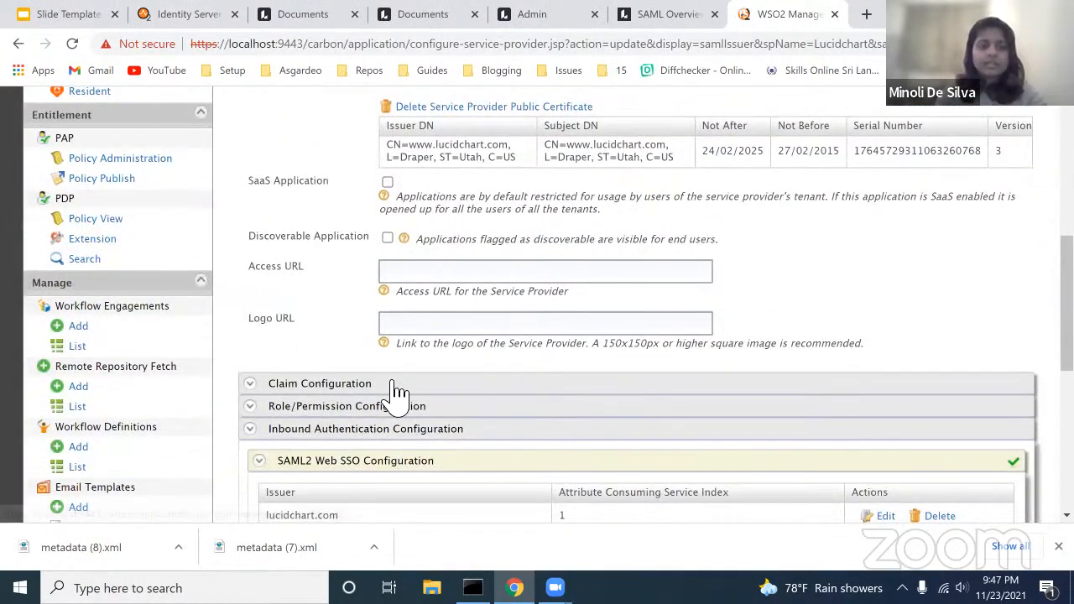
left_click(395, 387)
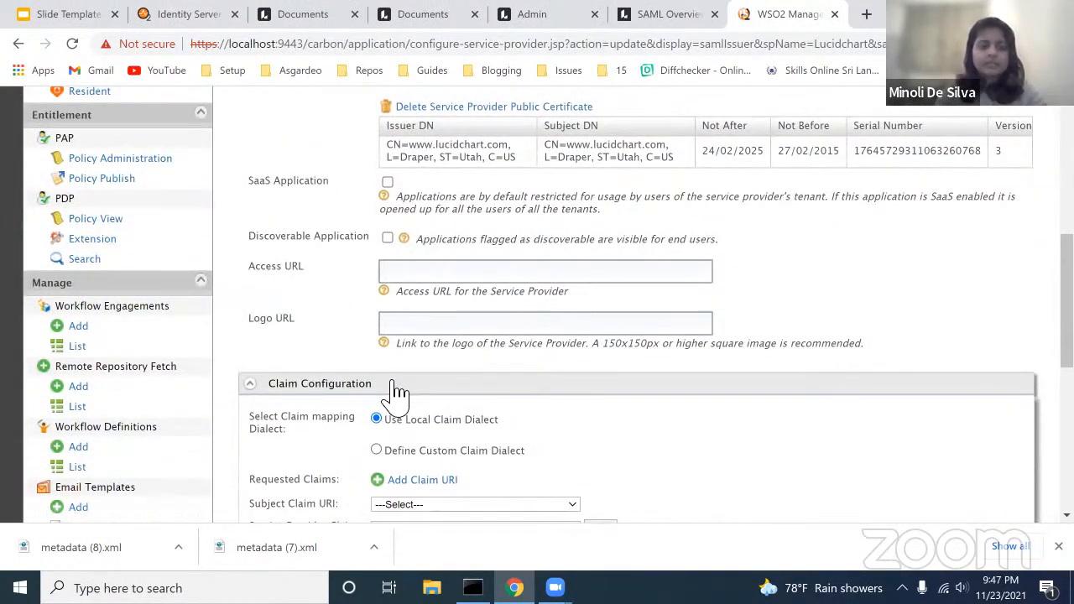
scroll(549, 432, "down", 1)
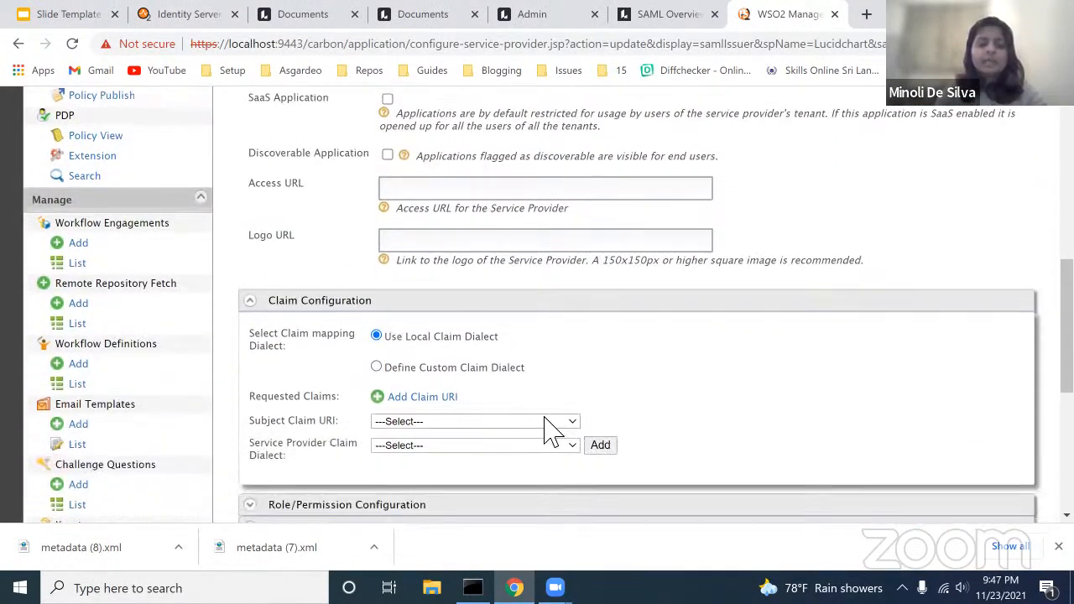
Step: Switch to a custom claim dialect after checking Lucid's attribute naming conventions
left_click(428, 373)
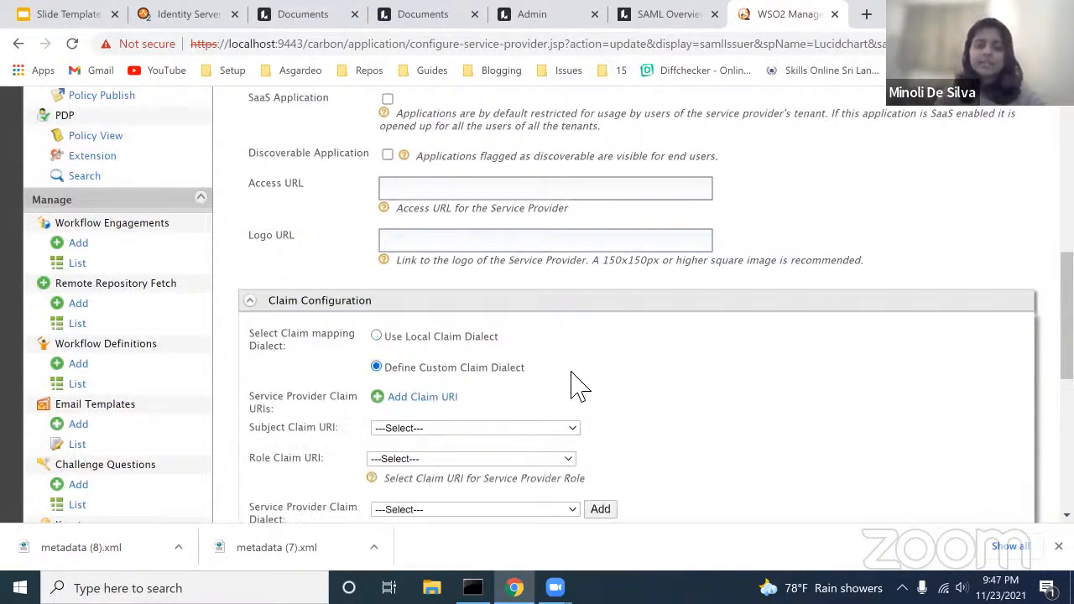
left_click(661, 15)
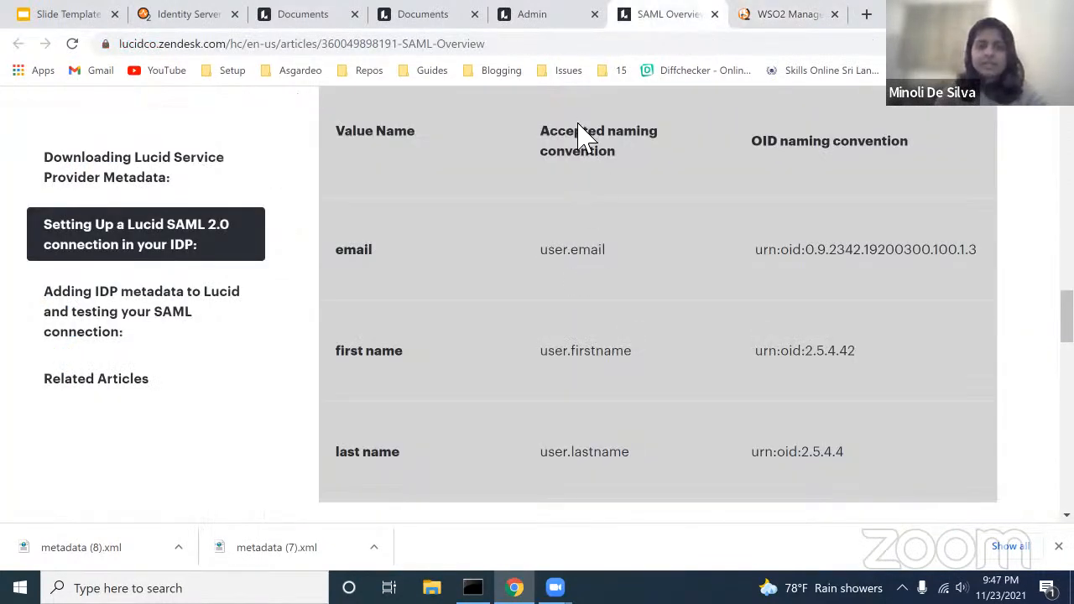
left_click_drag(552, 139, 592, 220)
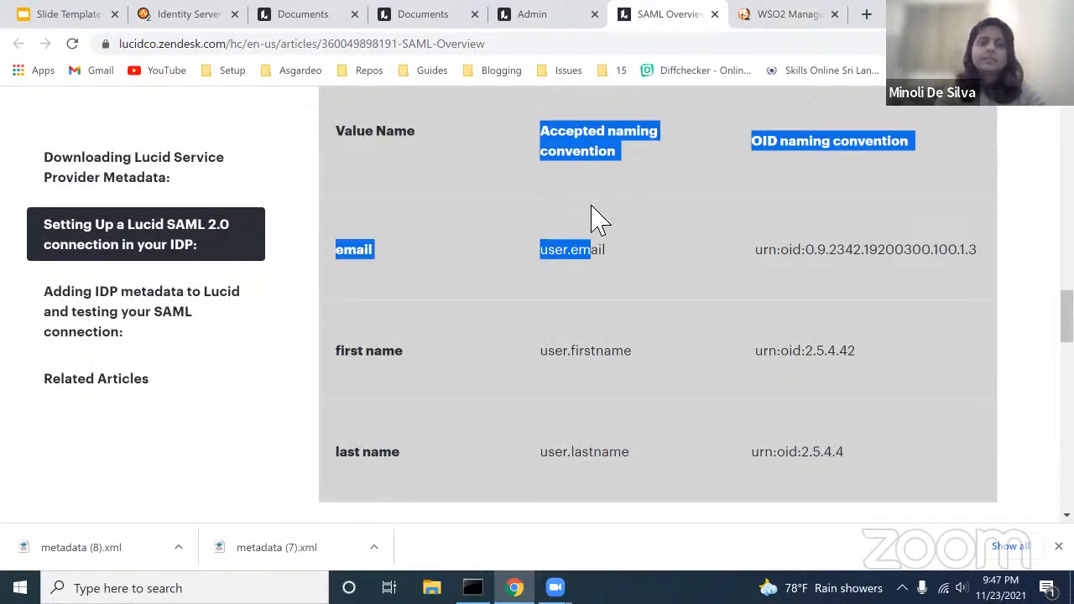
left_click(572, 250)
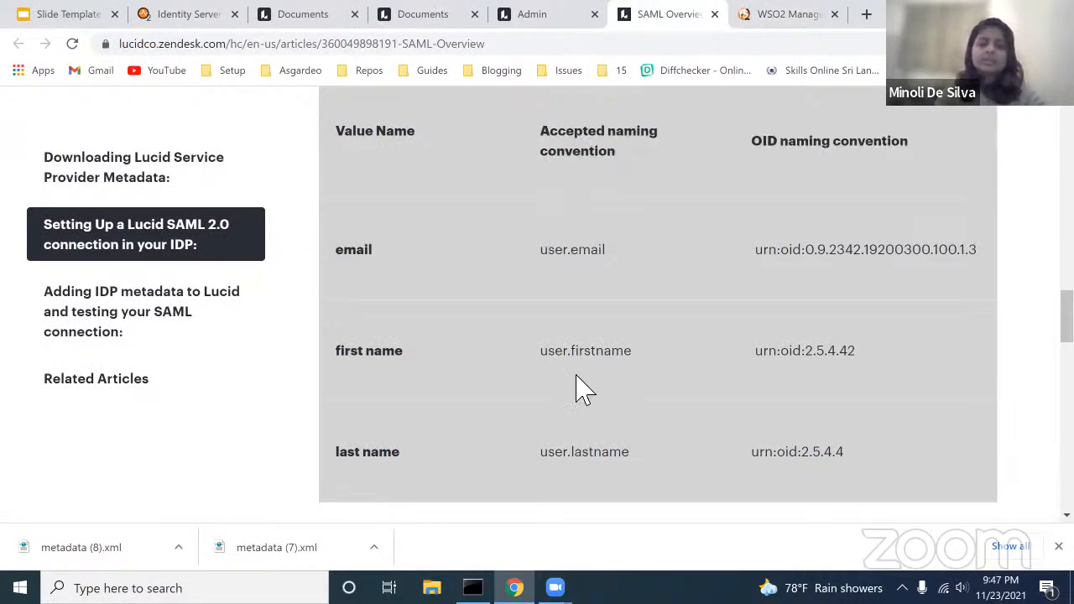
left_click(763, 21)
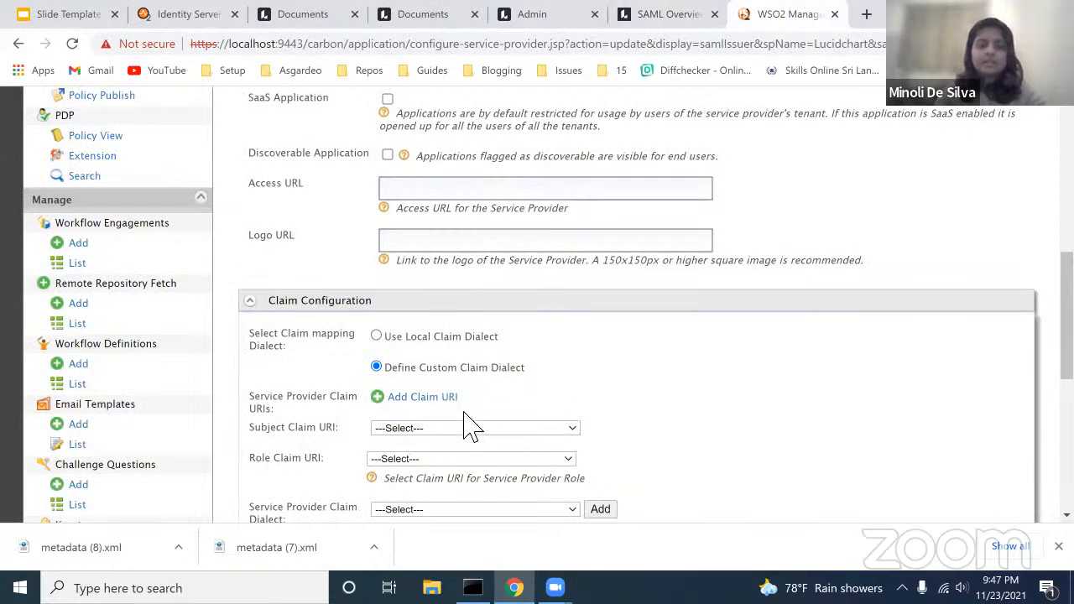
Step: Add three claim rows: user.email, user.firstname and user.lastname
left_click(449, 401)
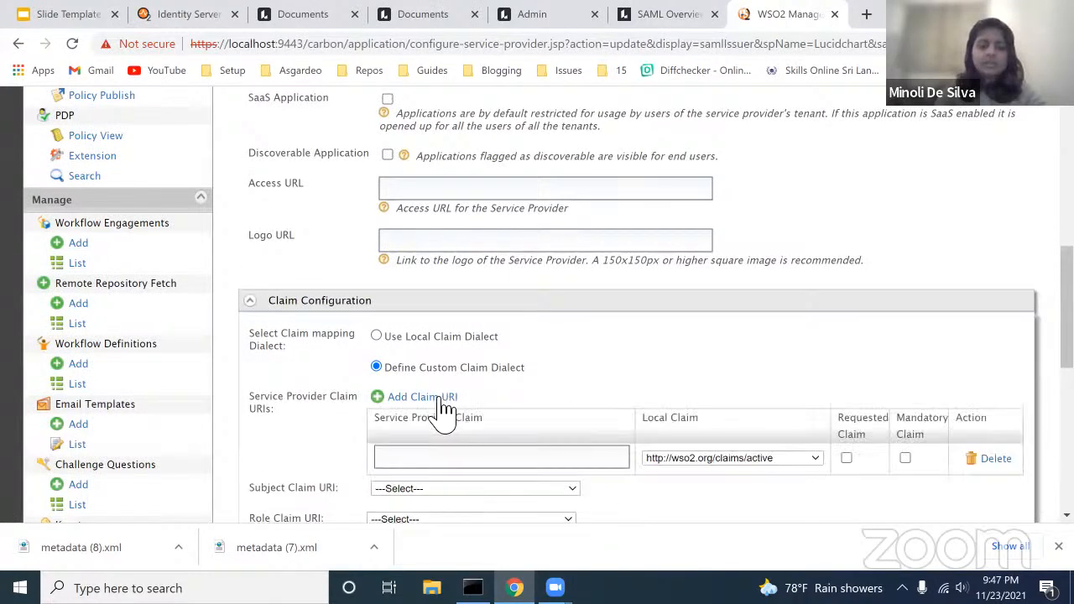
left_click(443, 402)
left_click(442, 403)
scroll(444, 411, "down", 1)
left_click(436, 382)
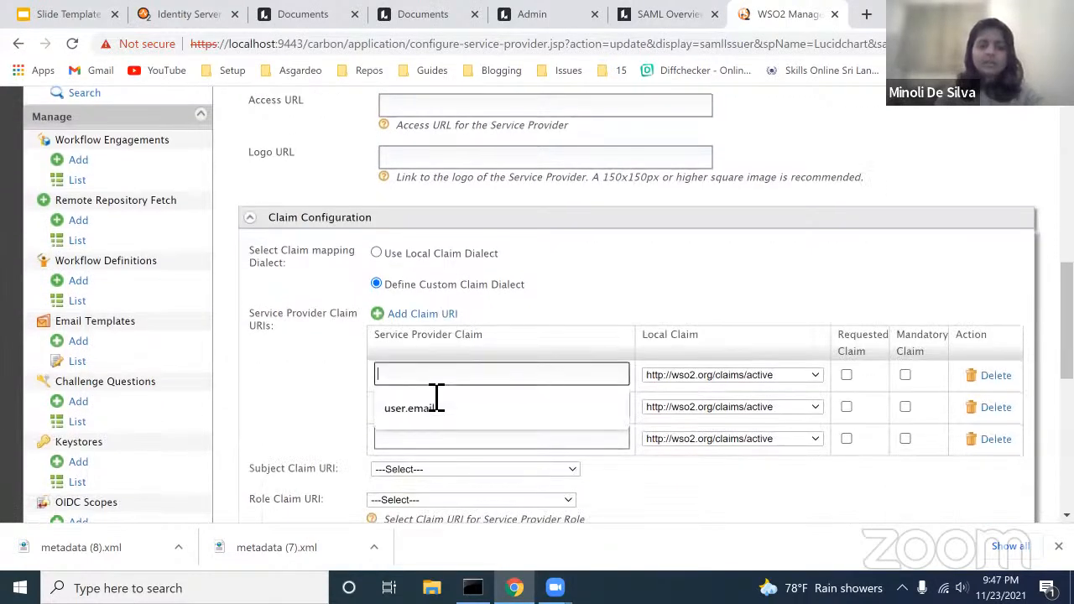
type("user.email")
left_click(443, 413)
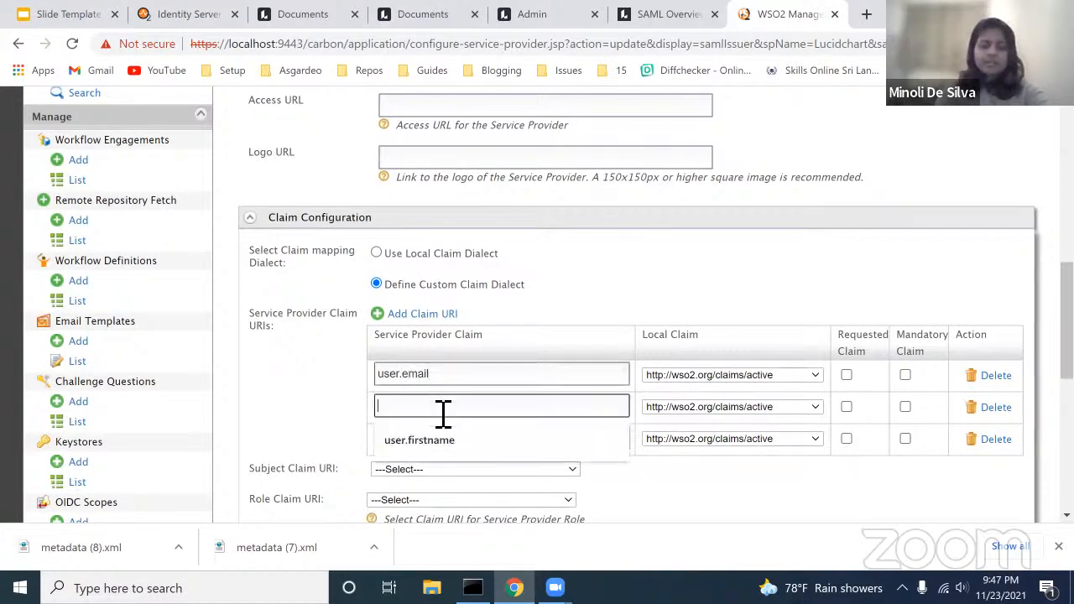
left_click(447, 443)
left_click(460, 443)
left_click(453, 472)
Step: Recheck Lucid's attribute table and show the local claim choices for user.email
left_click(667, 17)
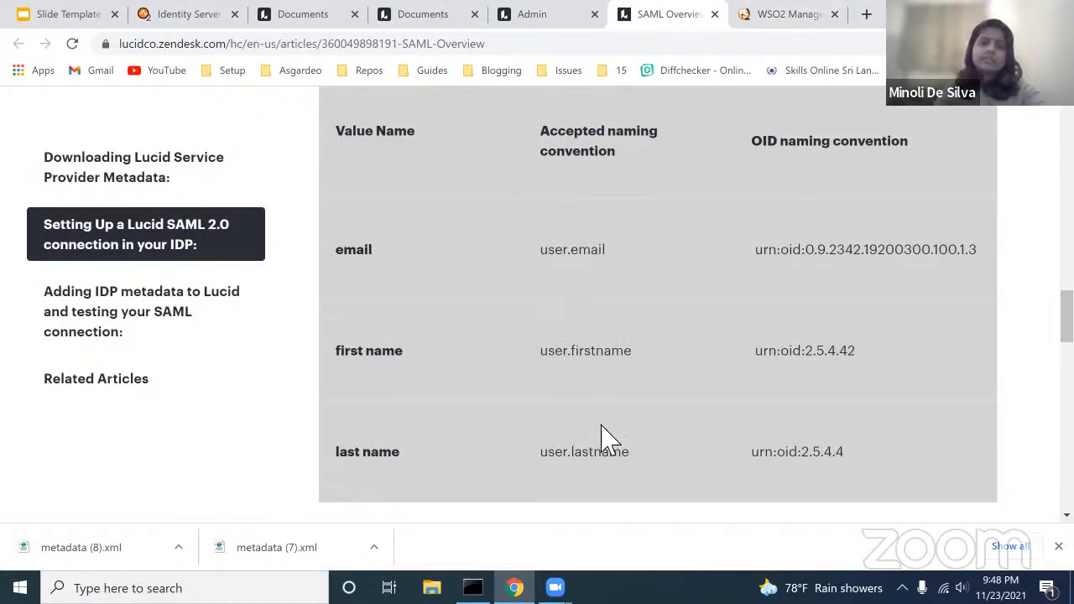
left_click(770, 19)
left_click(719, 375)
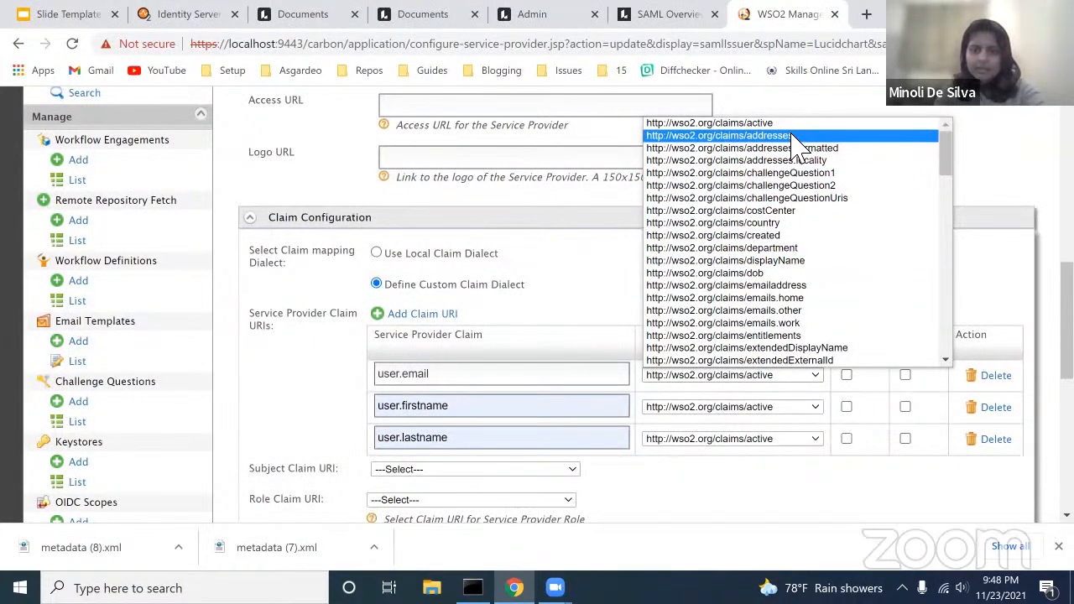
Step: Map user.email, user.firstname and user.lastname to emailaddress, givenname and lastname local claims
left_click(779, 286)
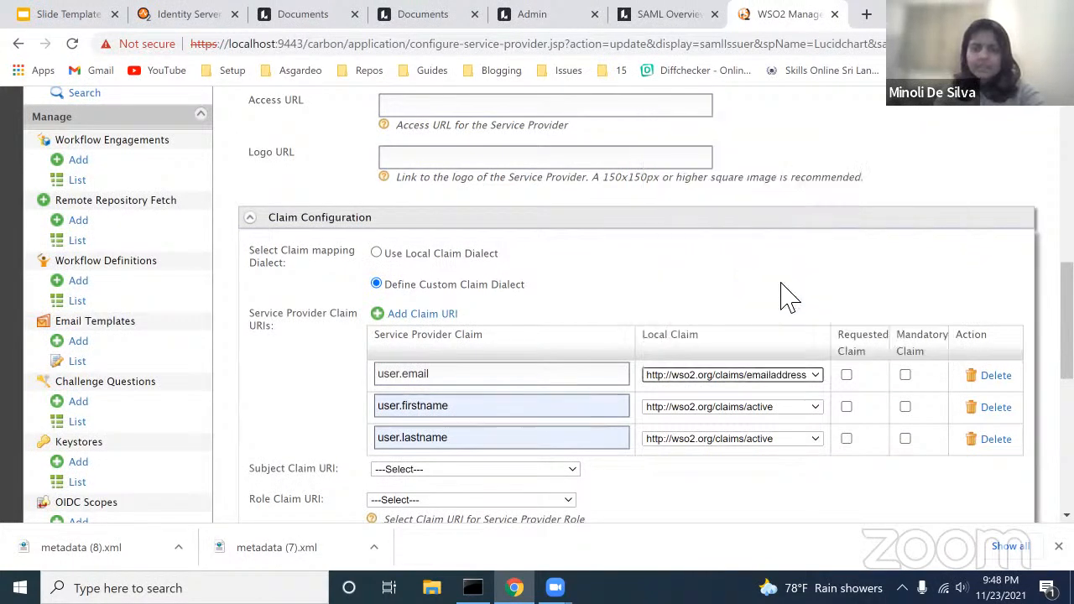
left_click(773, 407)
scroll(771, 369, "down", 5)
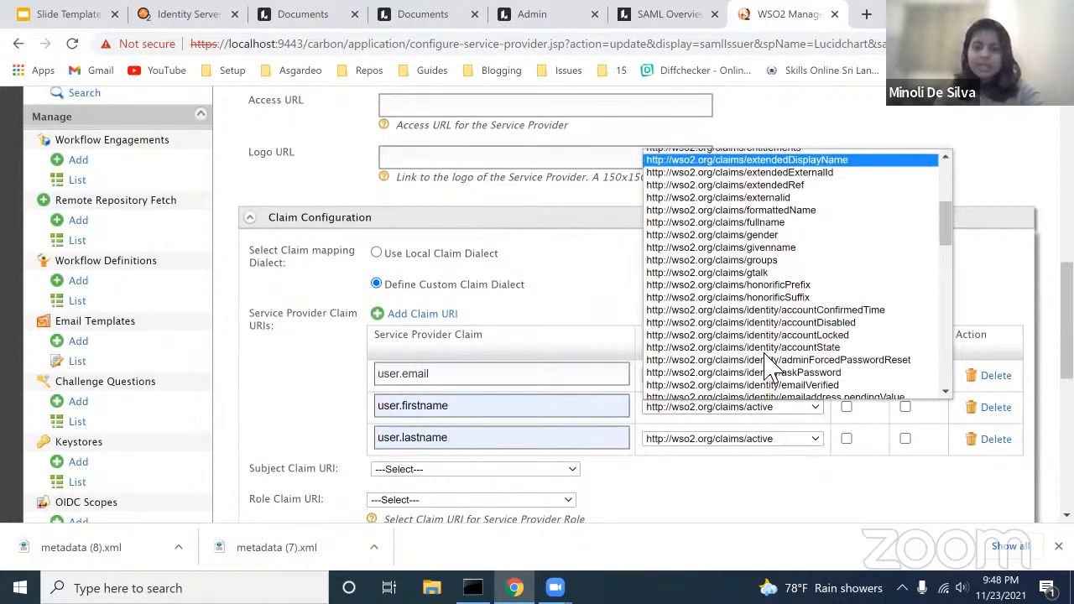
left_click(776, 248)
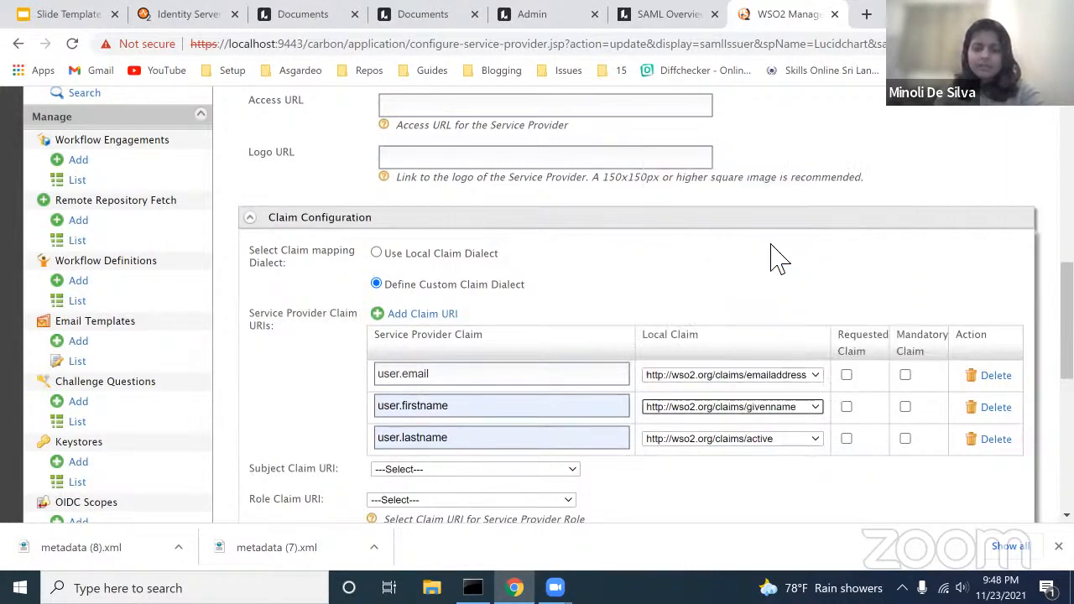
left_click(749, 438)
scroll(777, 346, "down", 1)
scroll(780, 352, "down", 8)
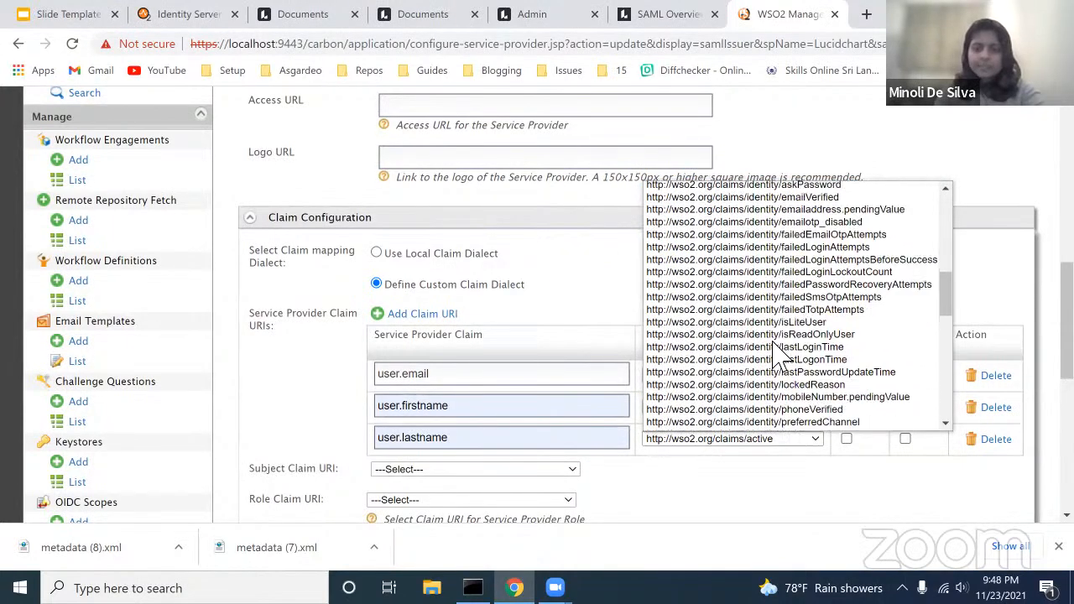
scroll(815, 396, "down", 4)
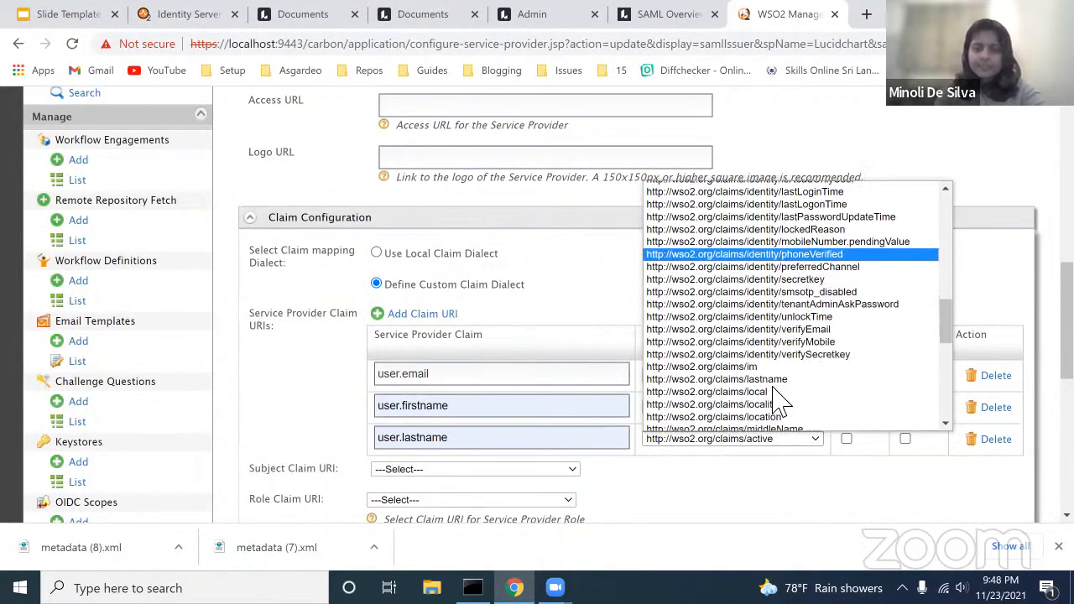
left_click(768, 380)
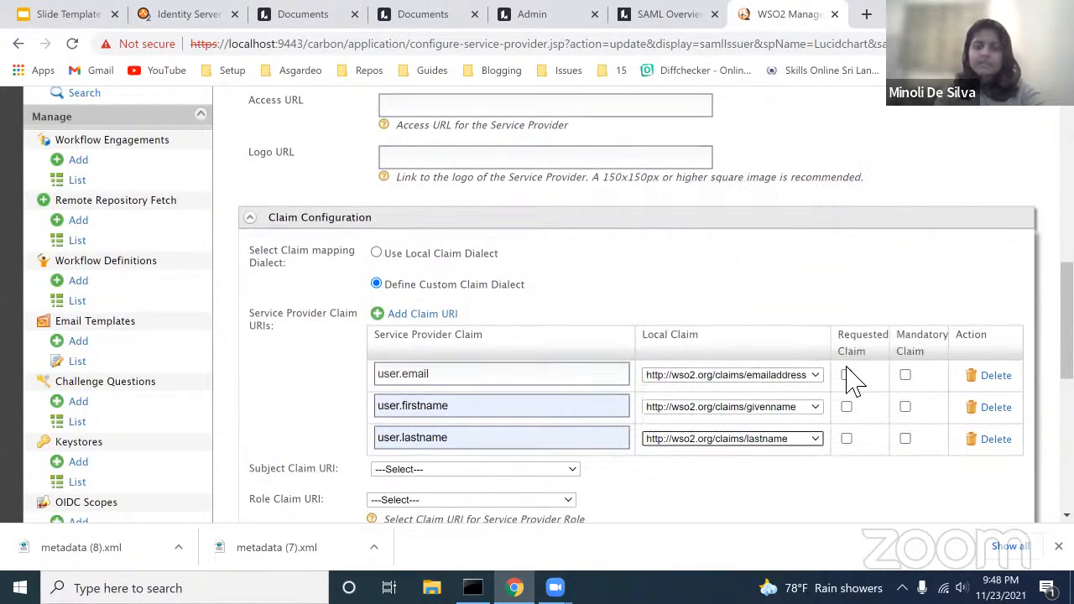
Step: Tick the Requested Claim boxes for the email and first name claims
left_click(846, 375)
left_click(847, 407)
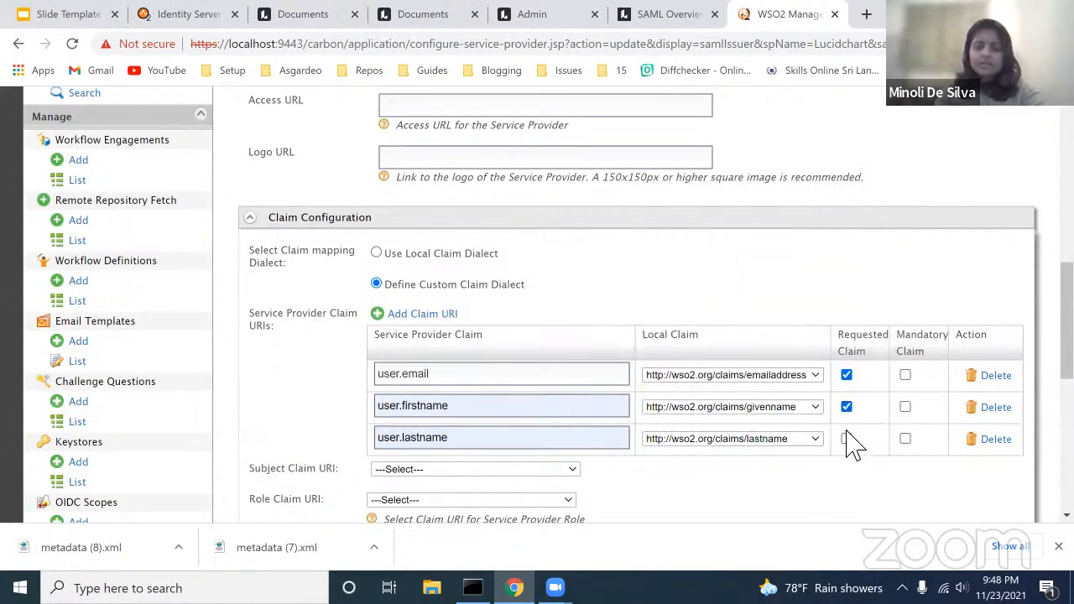
scroll(847, 442, "down", 5)
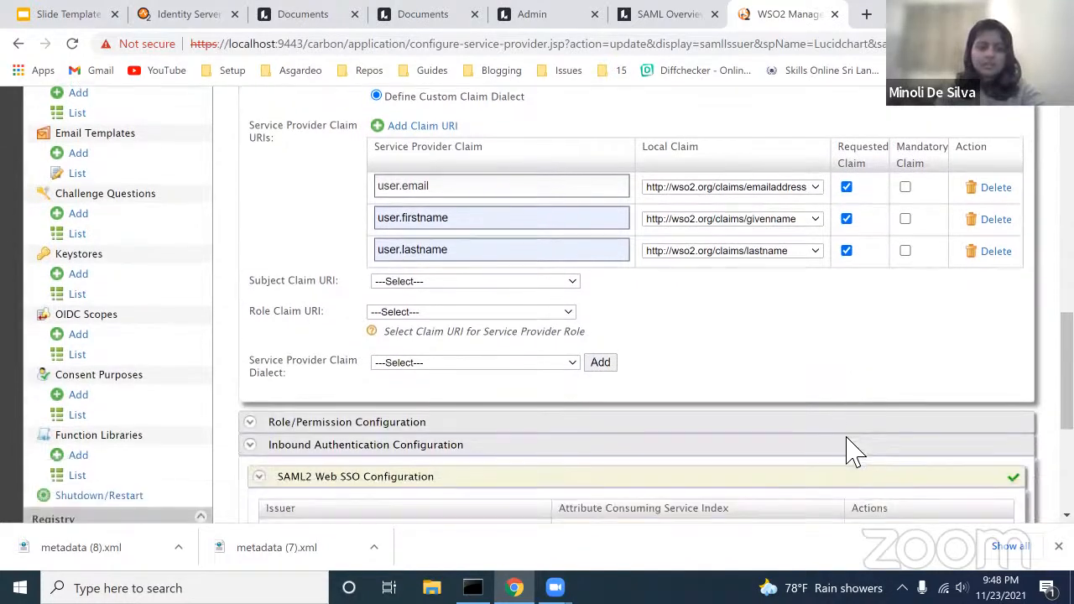
scroll(851, 451, "down", 5)
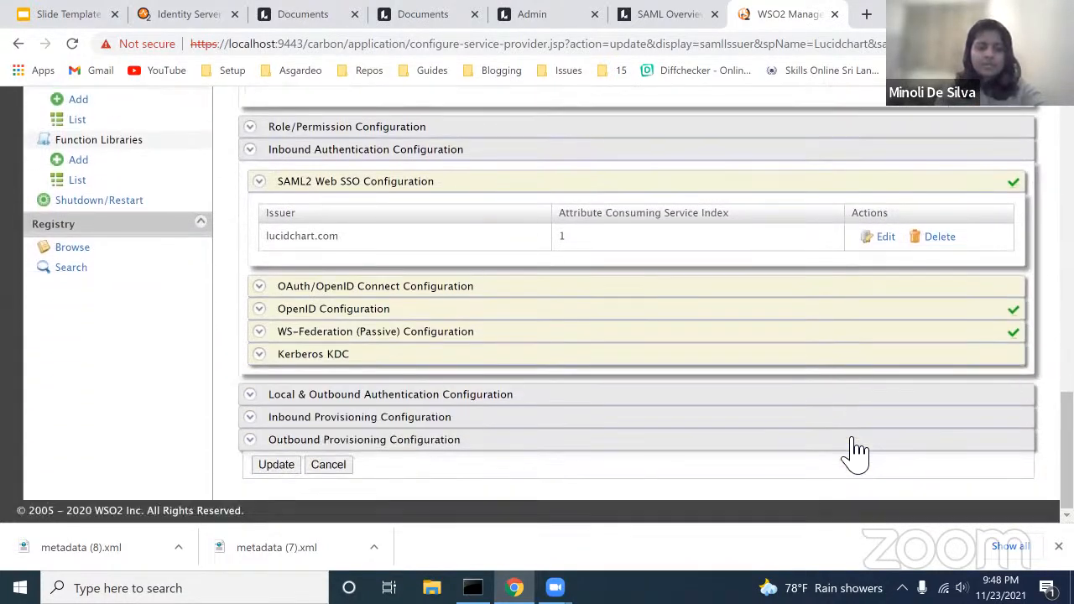
Step: Save the Lucidchart service provider and show the list of users
left_click(280, 465)
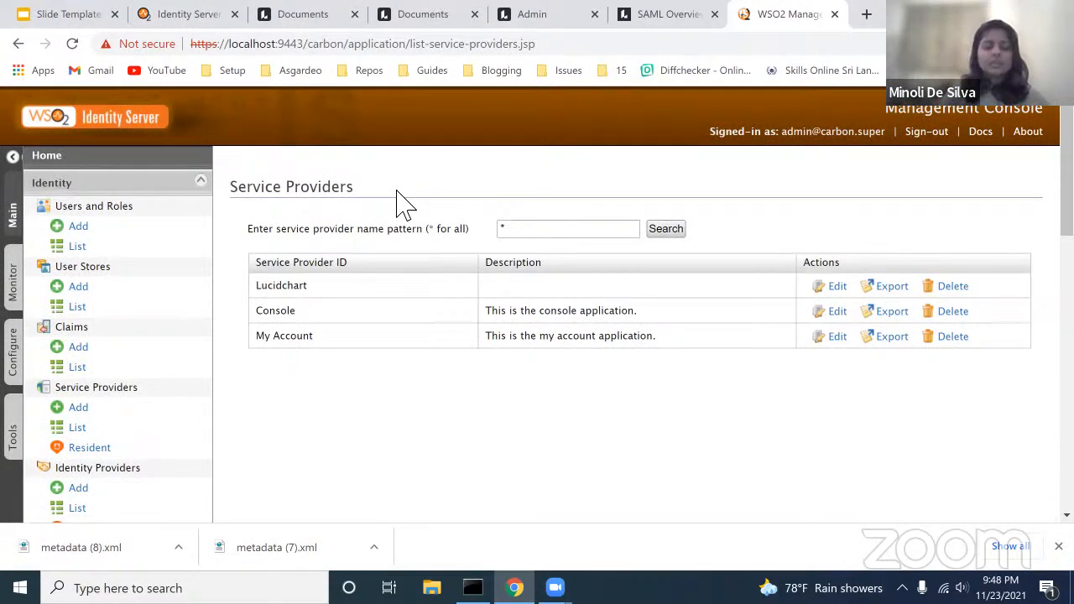
left_click(83, 247)
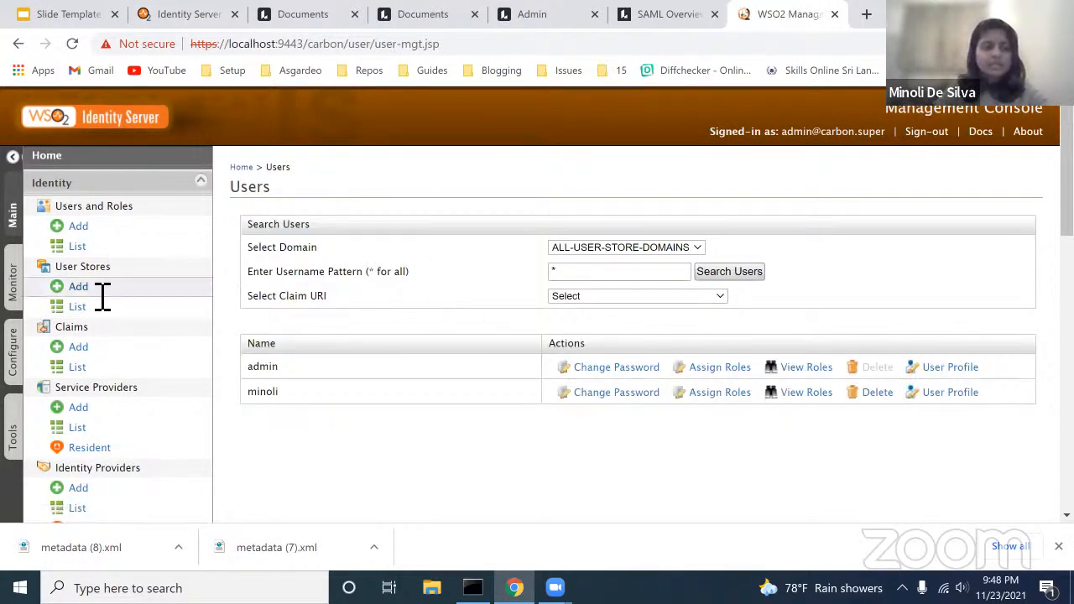
Step: Create a new PRIMARY-domain user with a username and confirmed password, then dismiss the confirmation
left_click(78, 225)
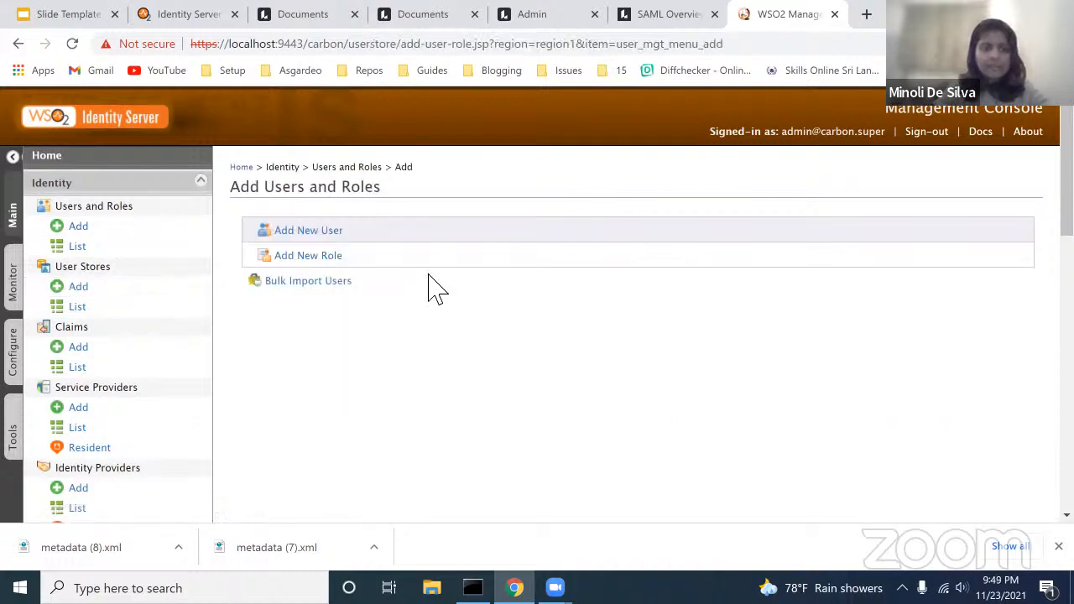
left_click(324, 237)
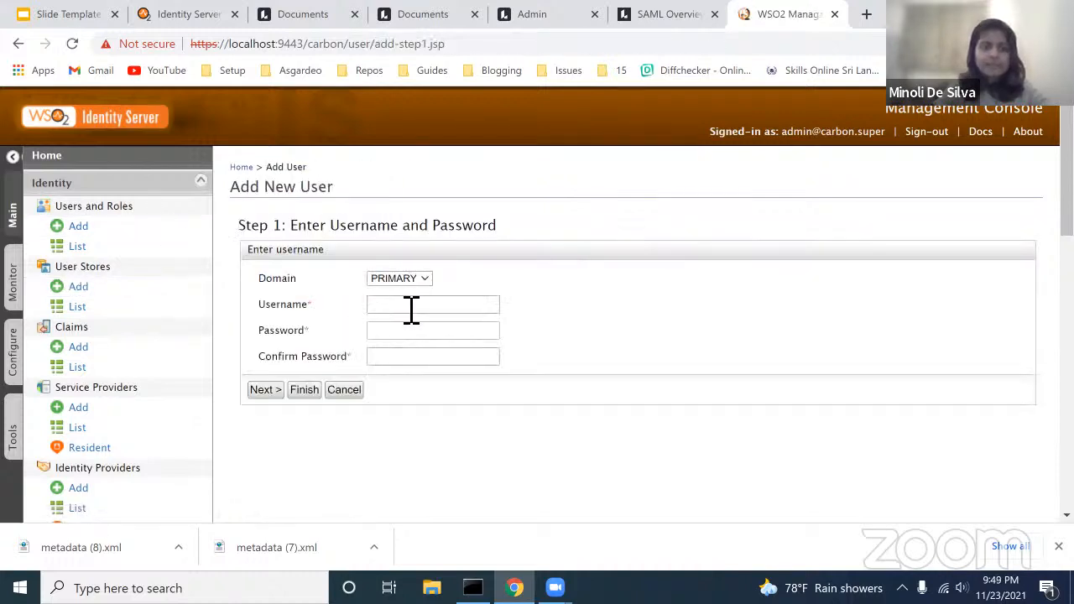
left_click(412, 307)
type("minol")
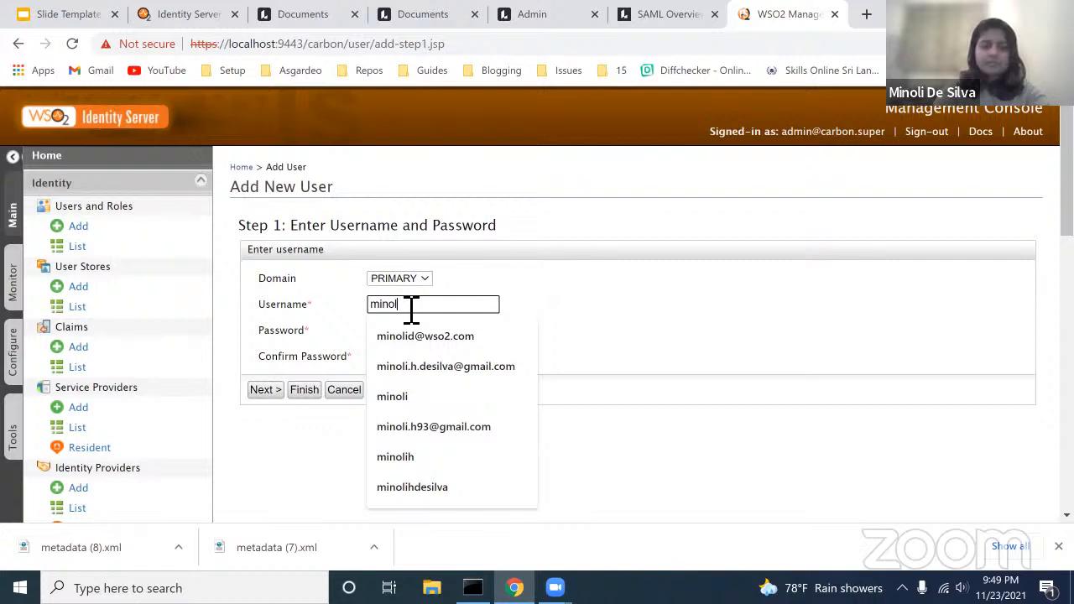
type("ih")
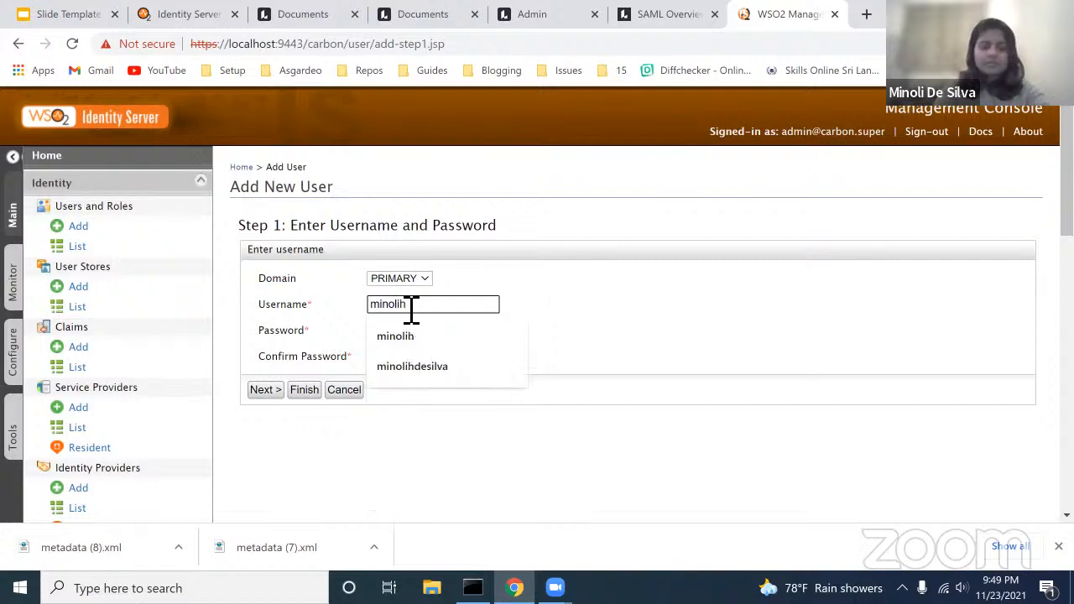
type("2")
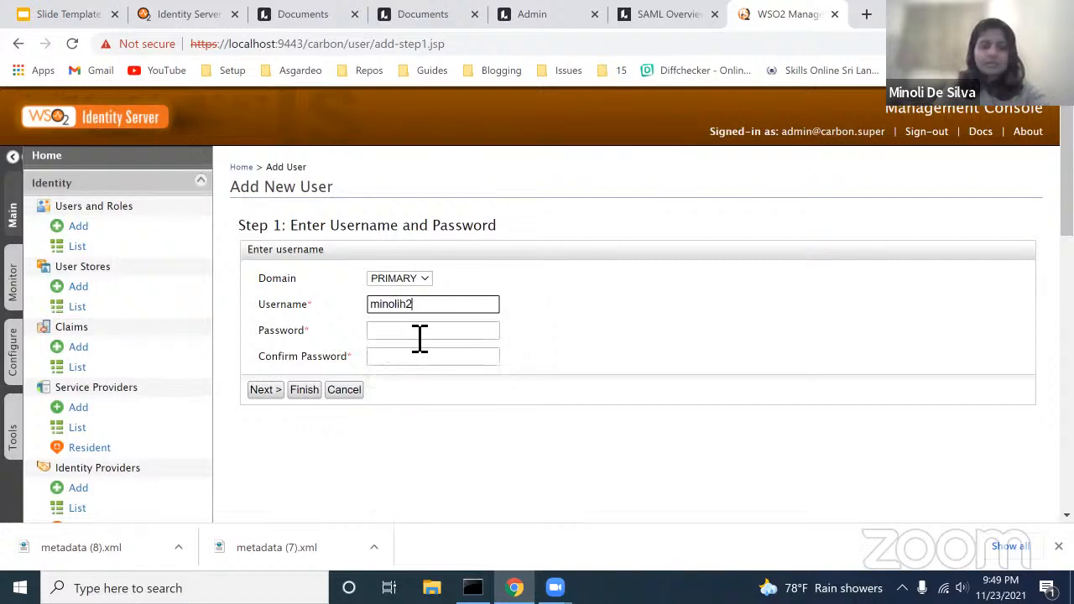
key("BackSpace")
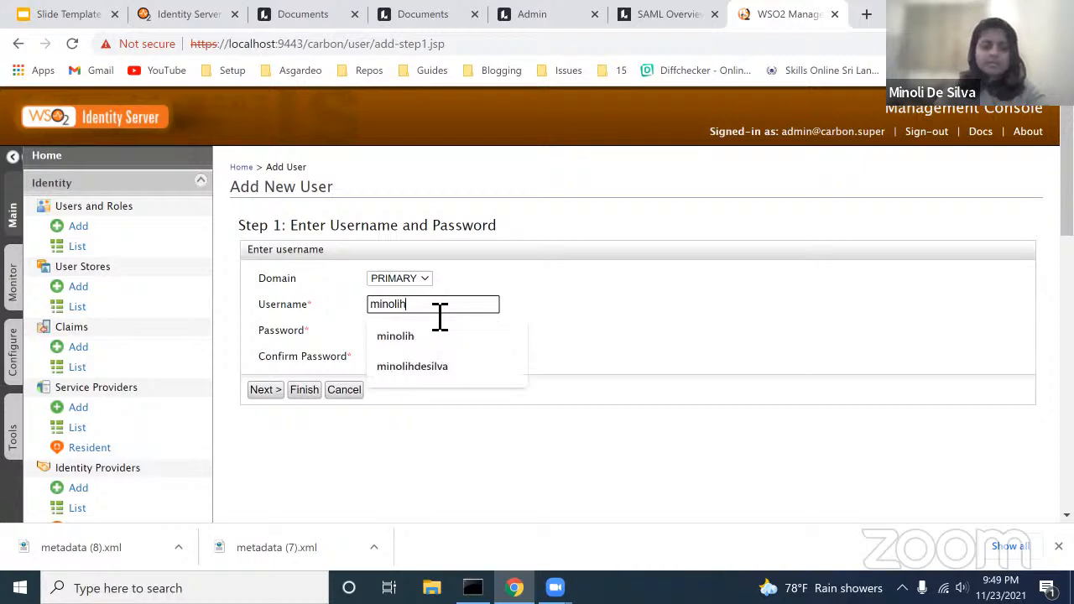
type("d")
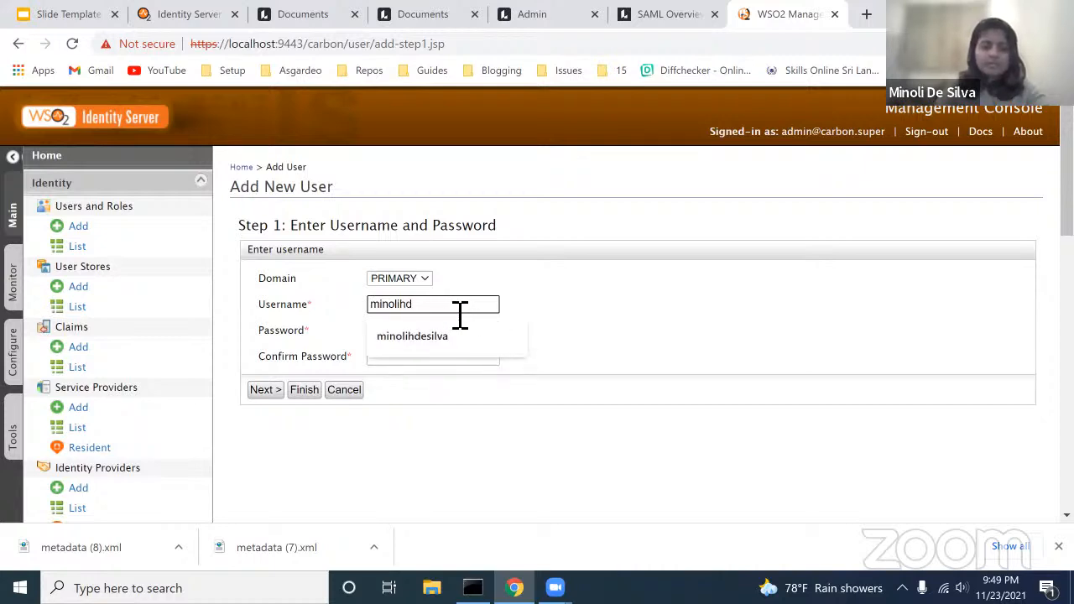
type("s")
left_click(484, 333)
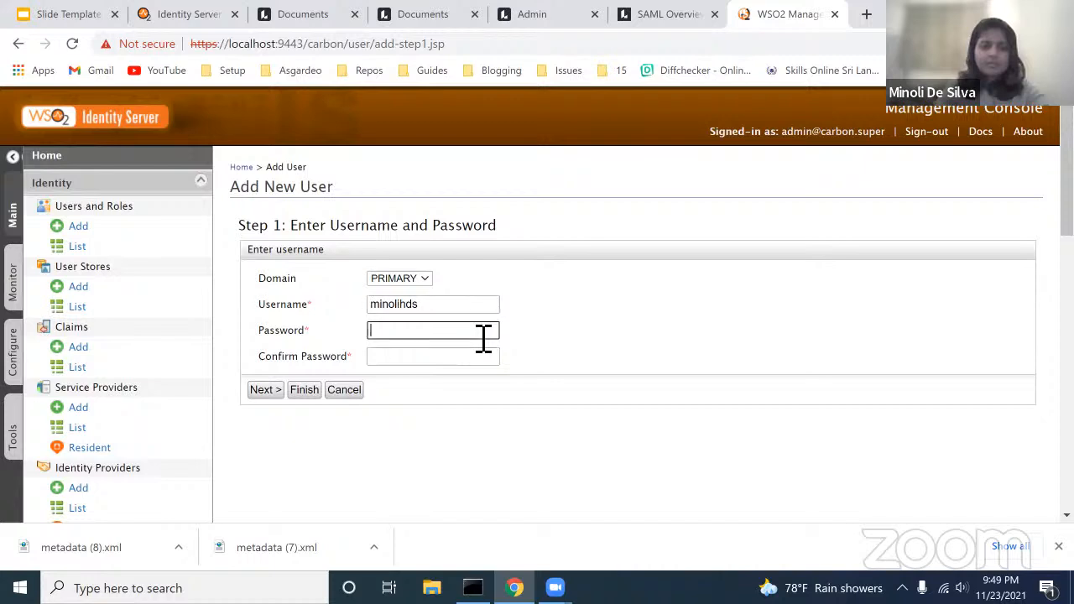
type("••")
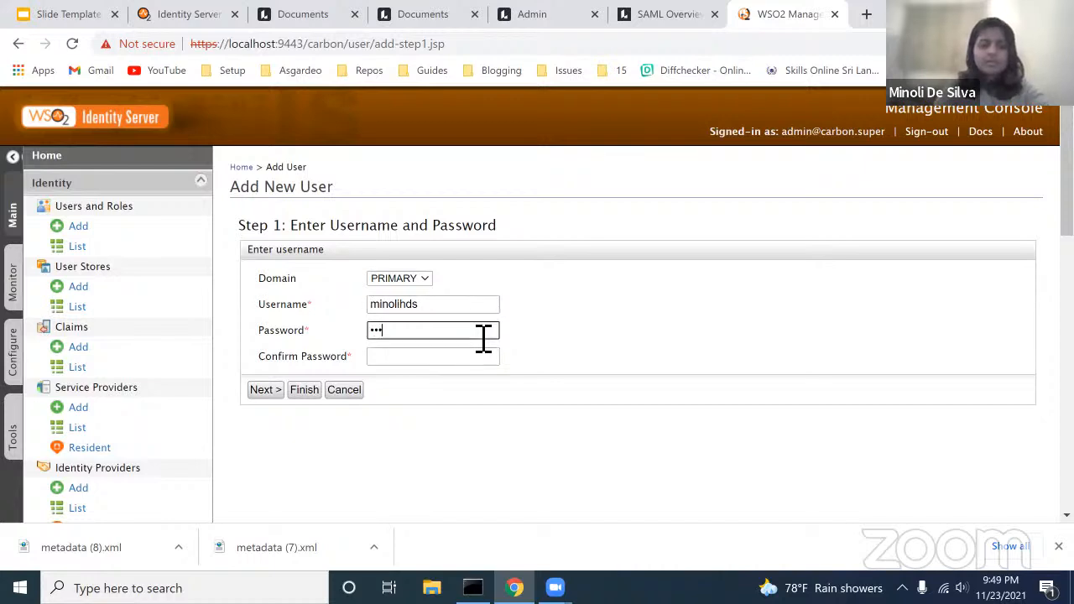
type("•••••")
left_click(475, 364)
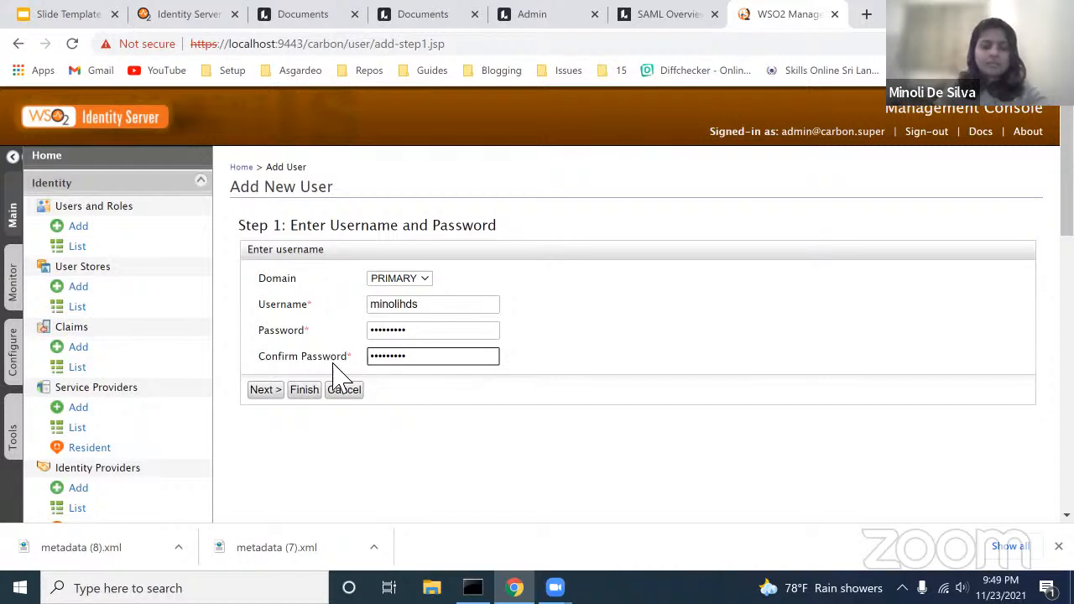
left_click(305, 390)
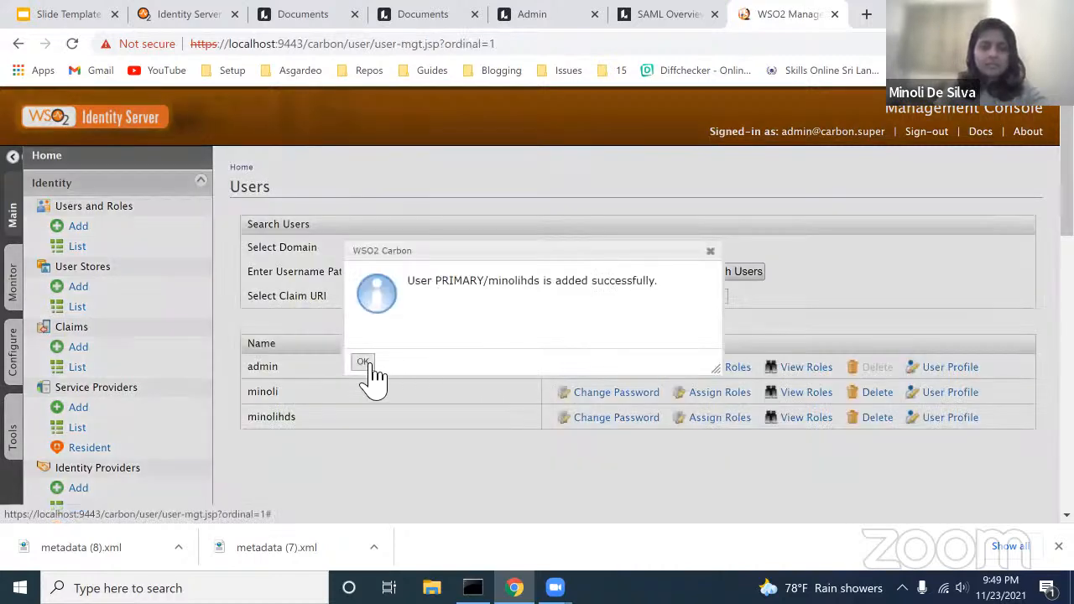
left_click(362, 362)
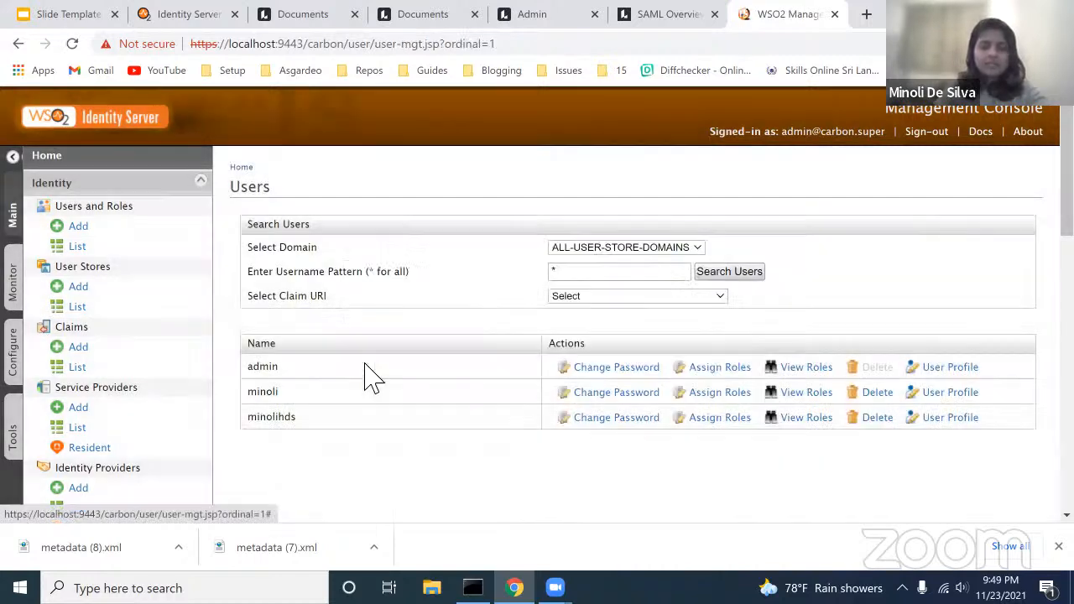
left_click(941, 421)
Step: Fill in the new user's first name, last name and country
left_click(434, 285)
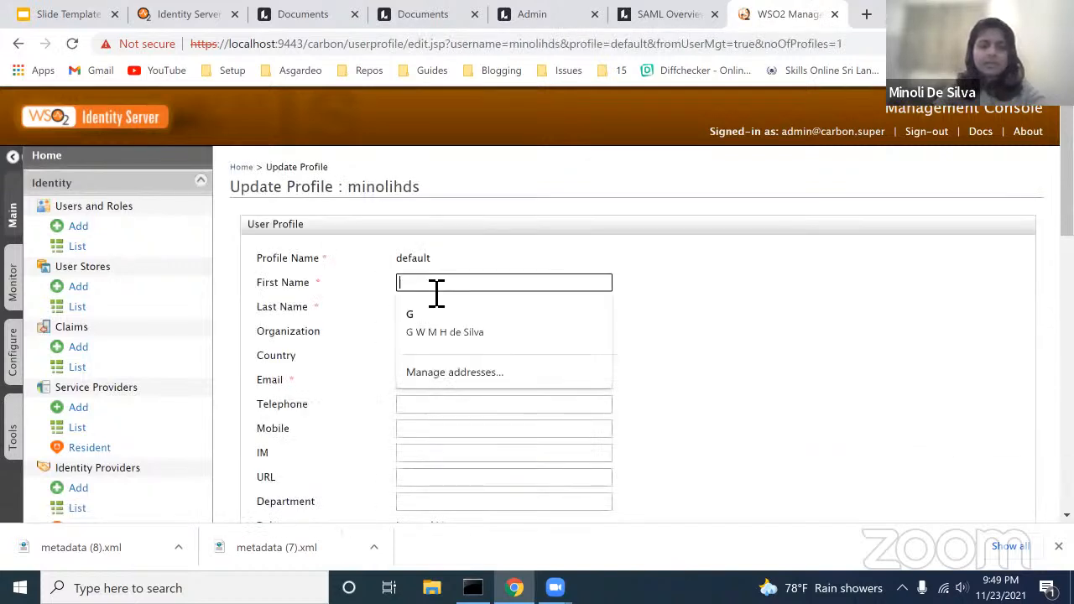
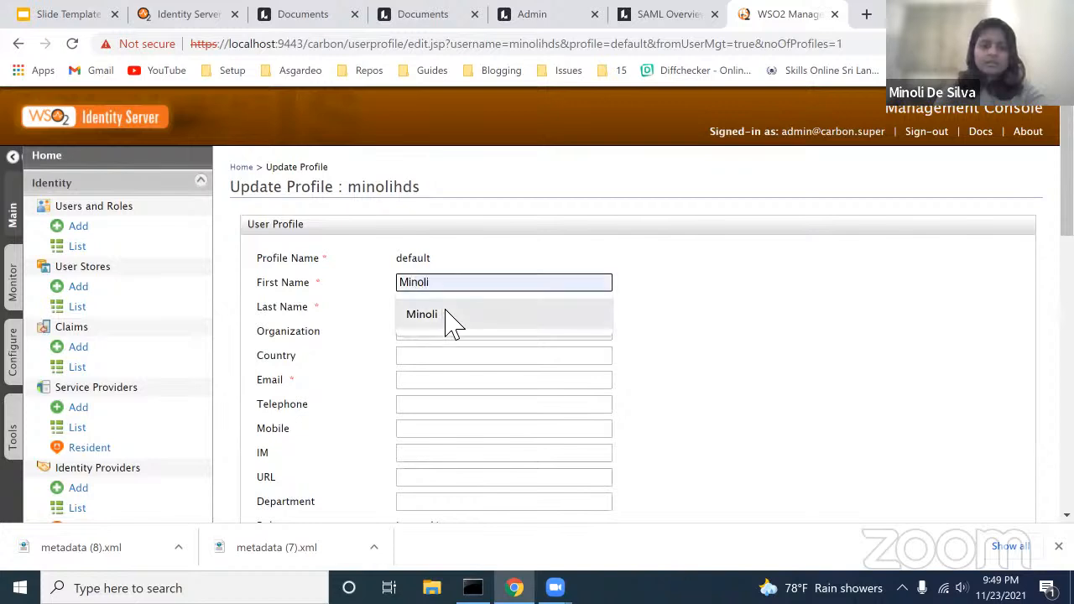
left_click(446, 313)
double_click(480, 315)
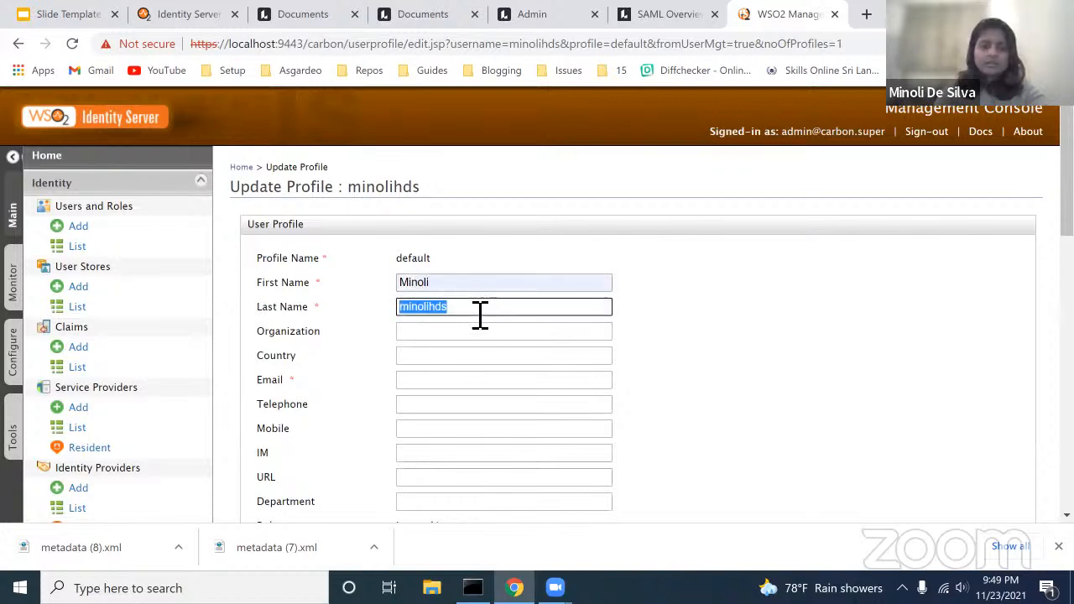
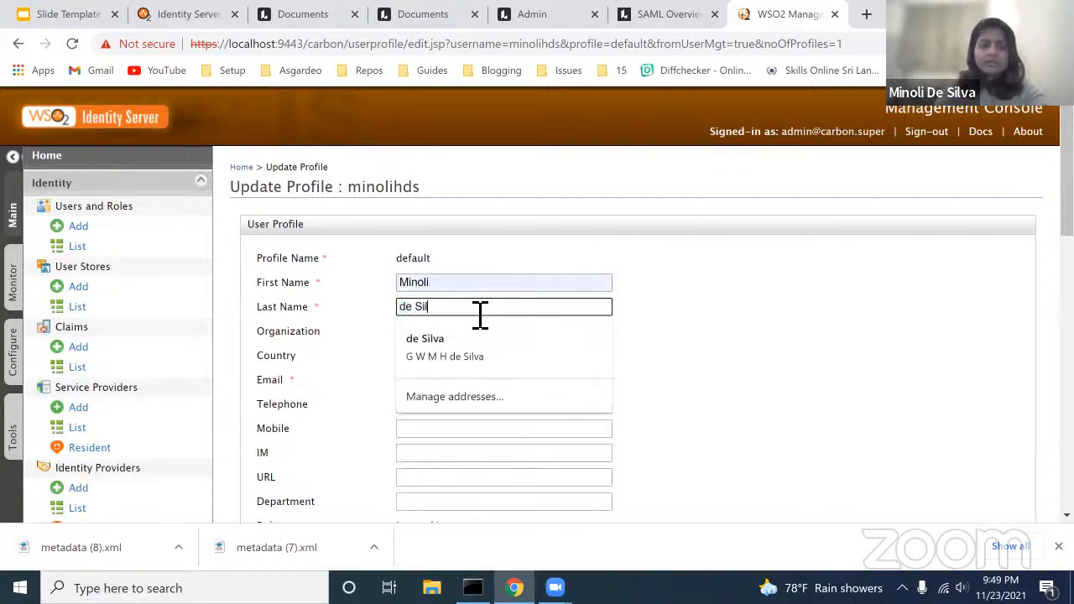
left_click(602, 341)
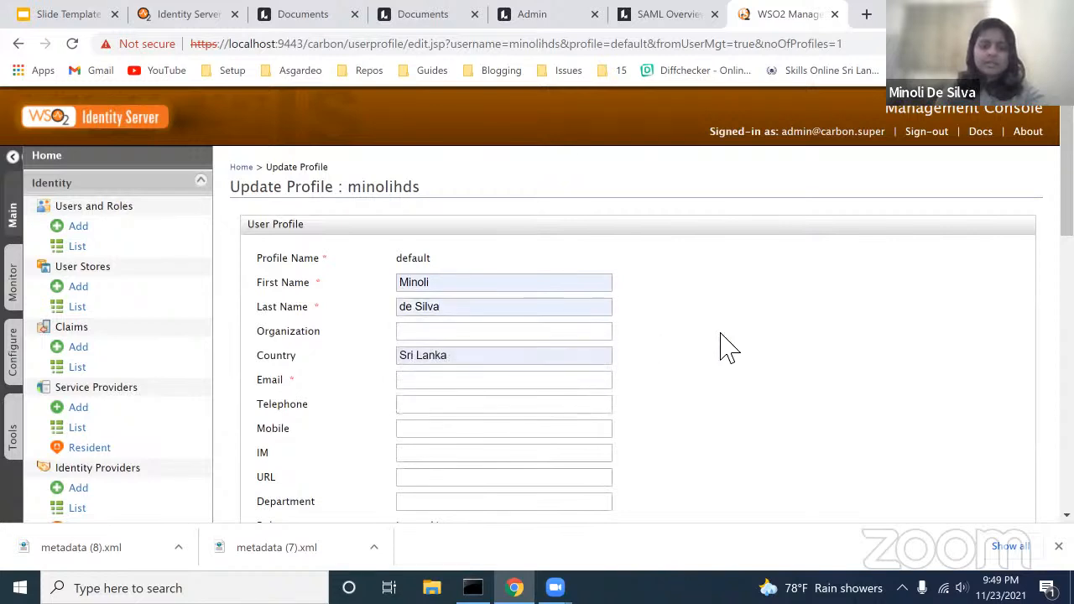
scroll(722, 346, "down", 1)
Step: Enter the user's e-mail address and update the profile
left_click(430, 246)
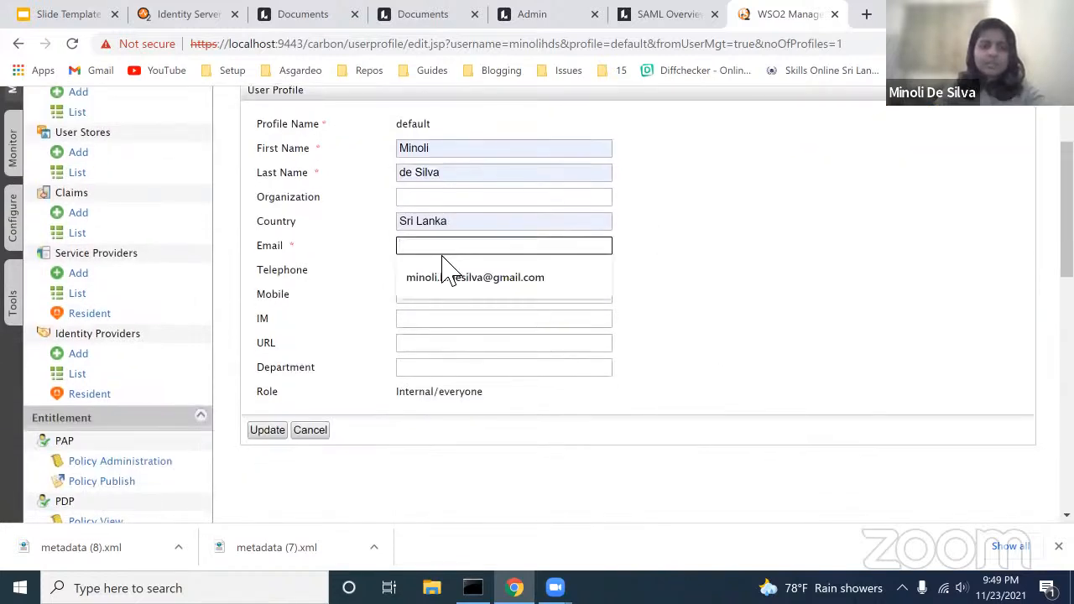
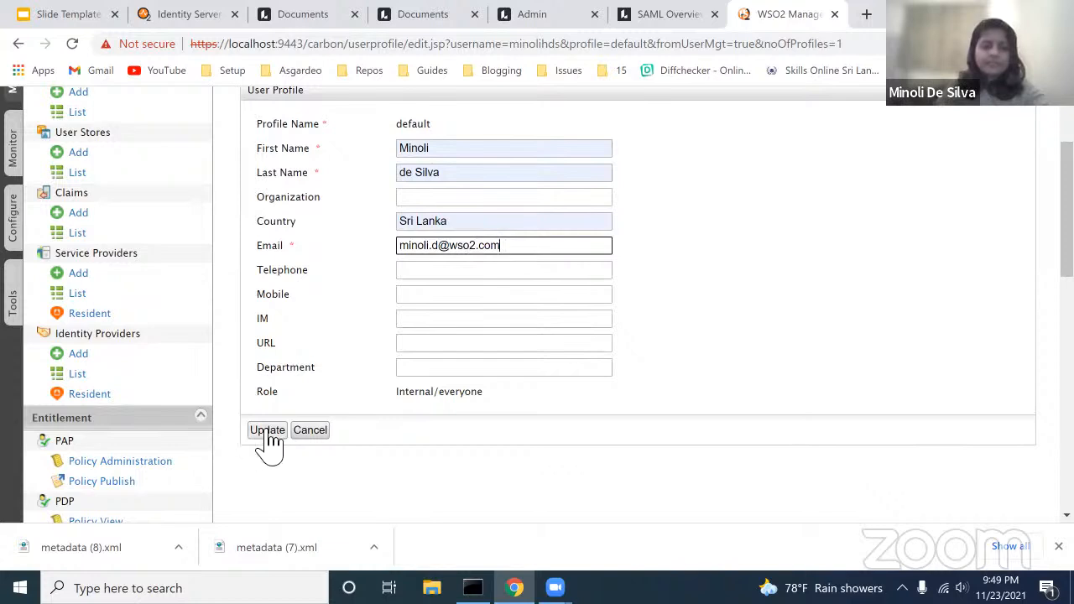
left_click(269, 436)
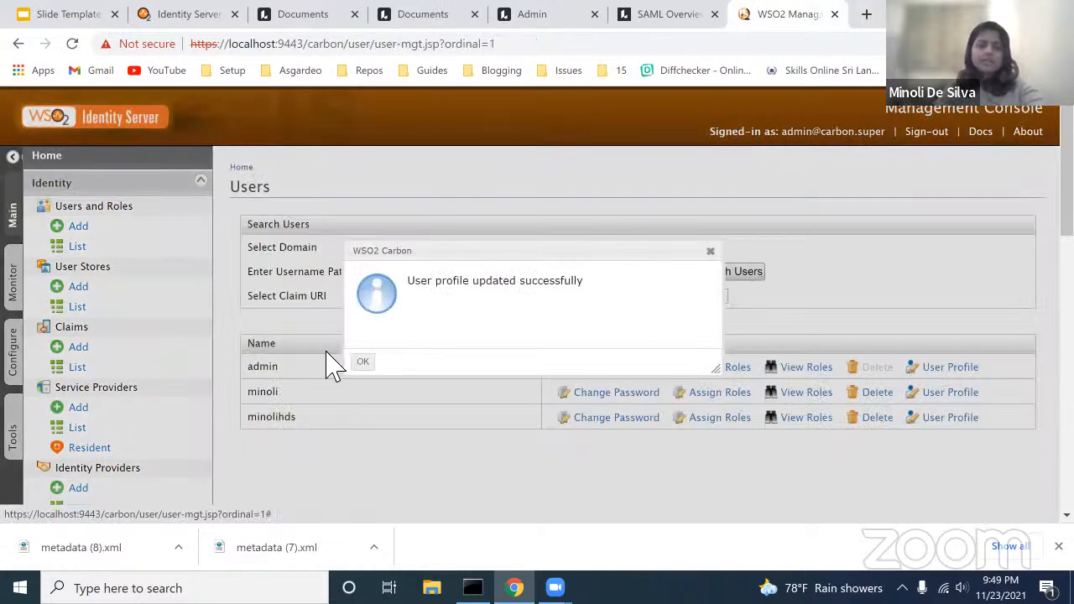
left_click(363, 365)
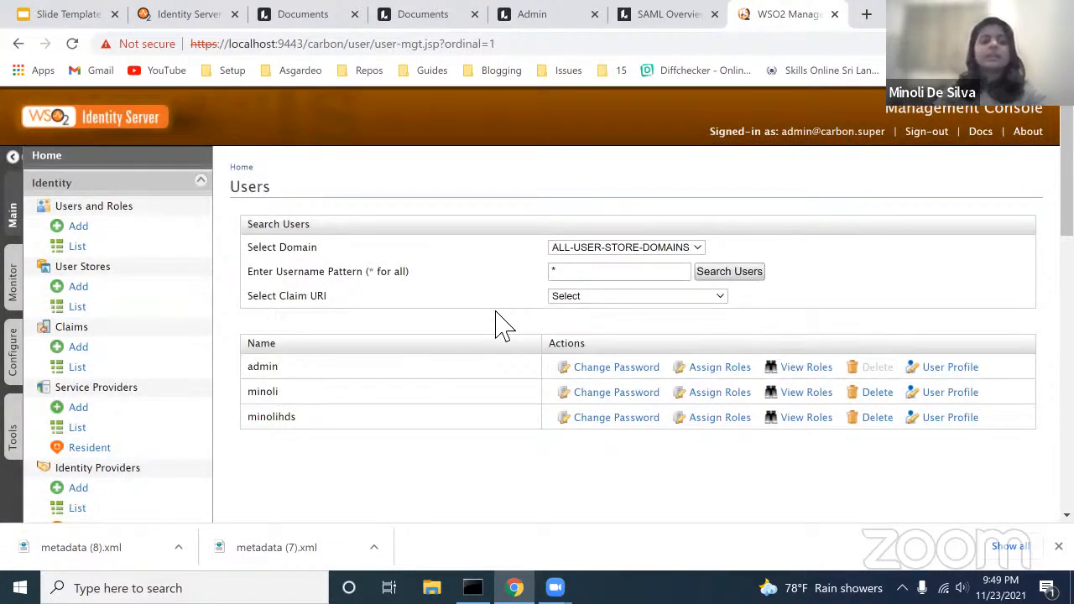
left_click(544, 22)
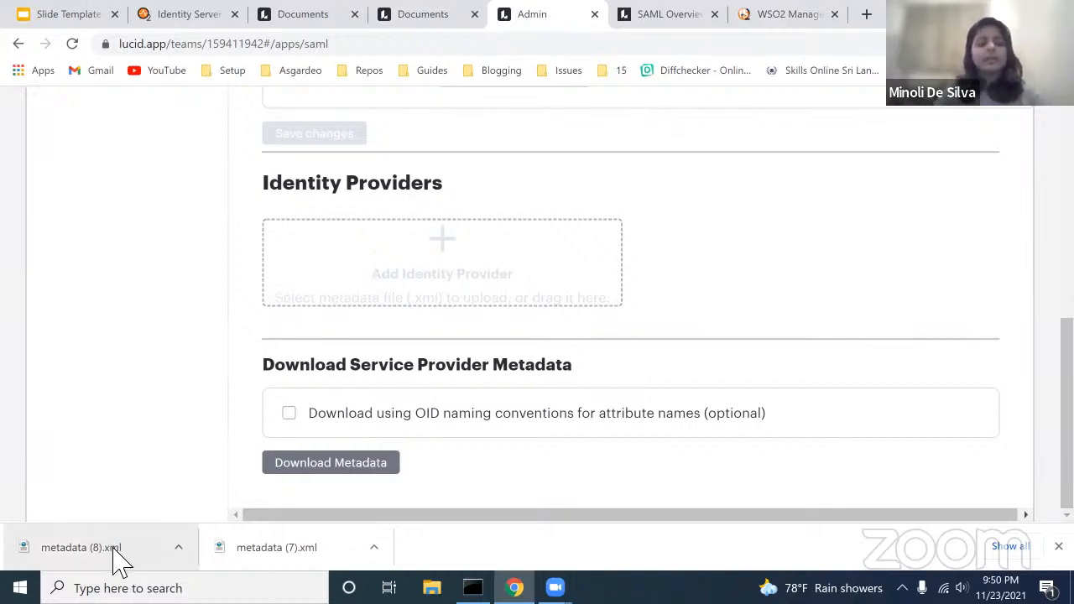
Step: Add metadata (8).xml as a Lucid identity provider named WSO2IS and save it
left_click_drag(87, 566, 441, 249)
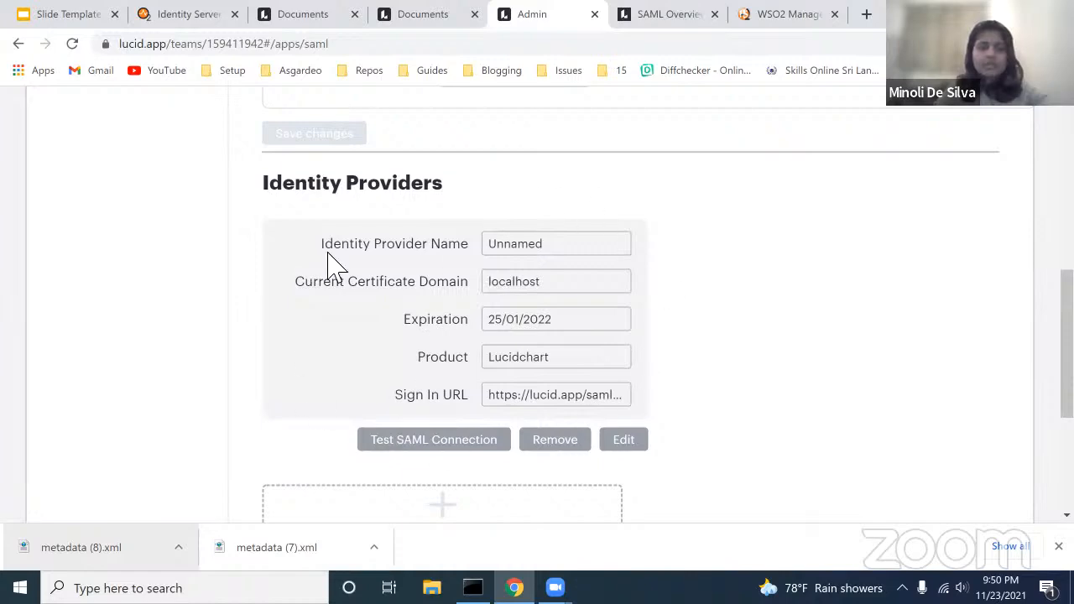
left_click(624, 441)
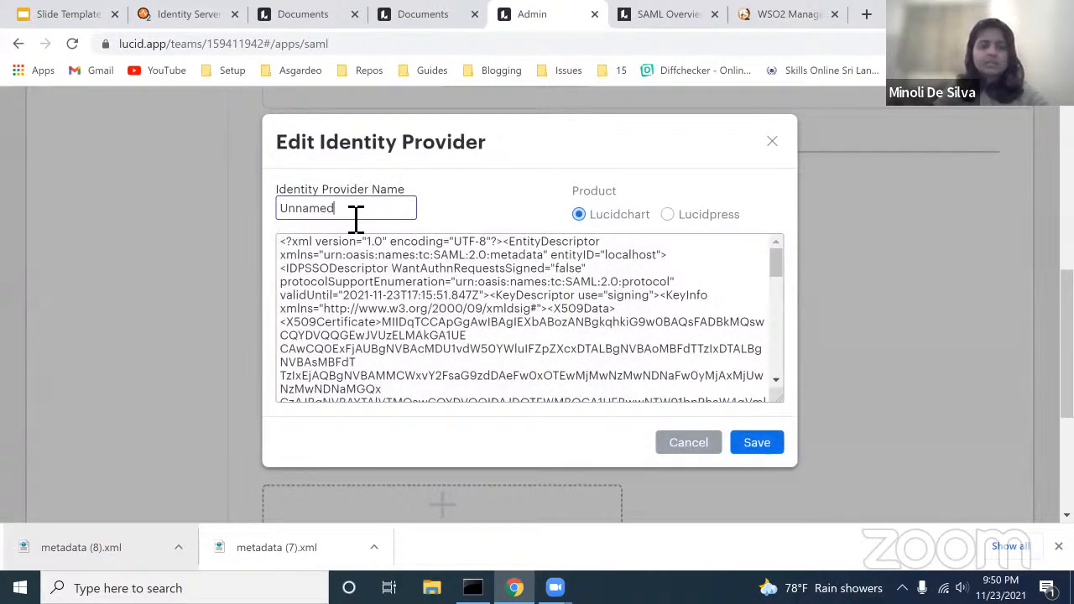
double_click(355, 217)
type("WSO2IS")
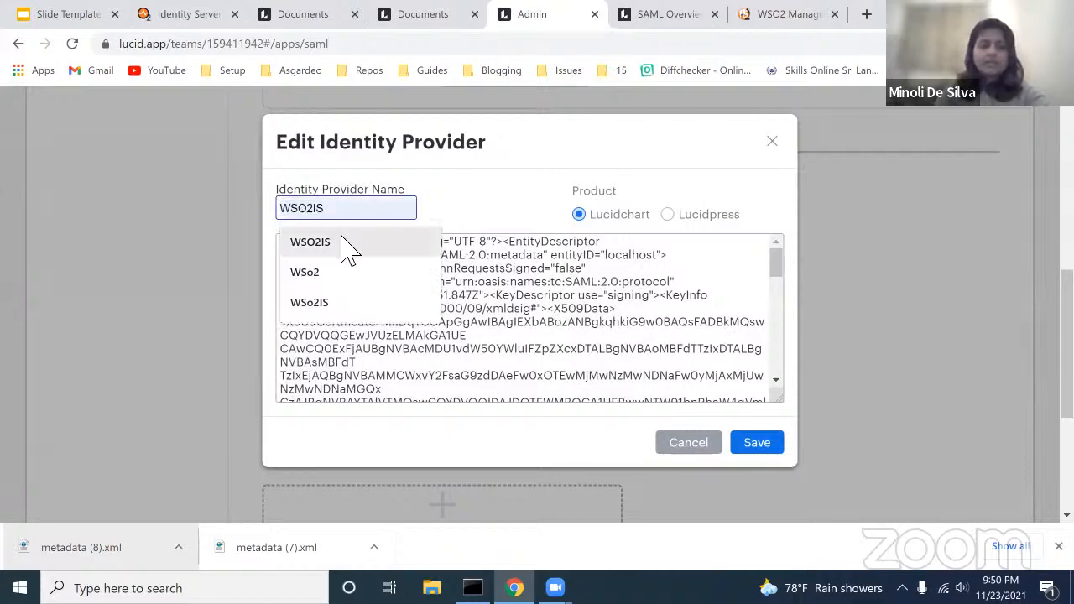
left_click(348, 243)
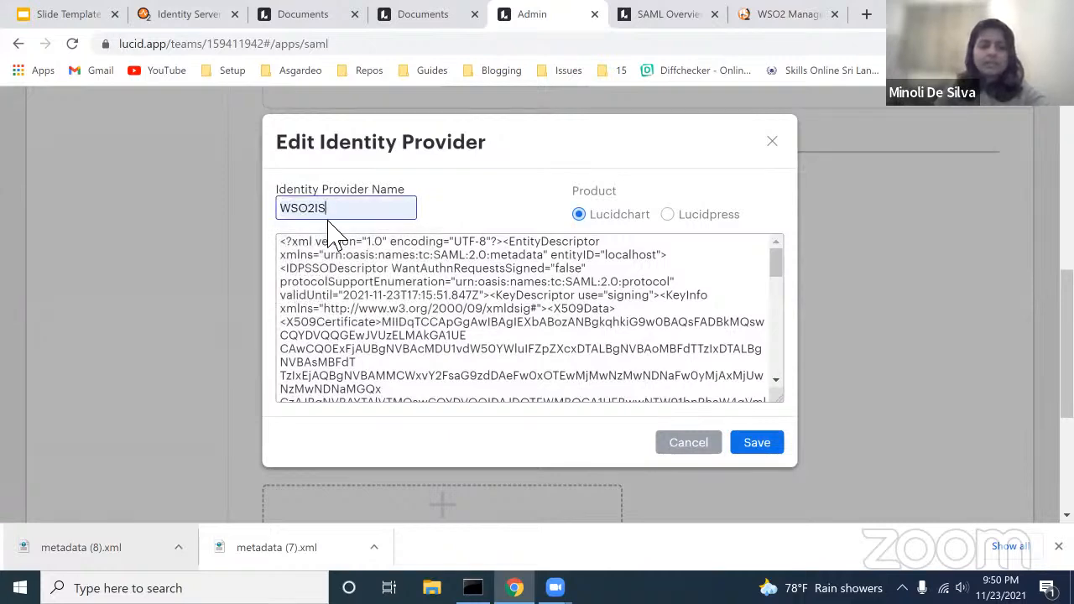
left_click(777, 451)
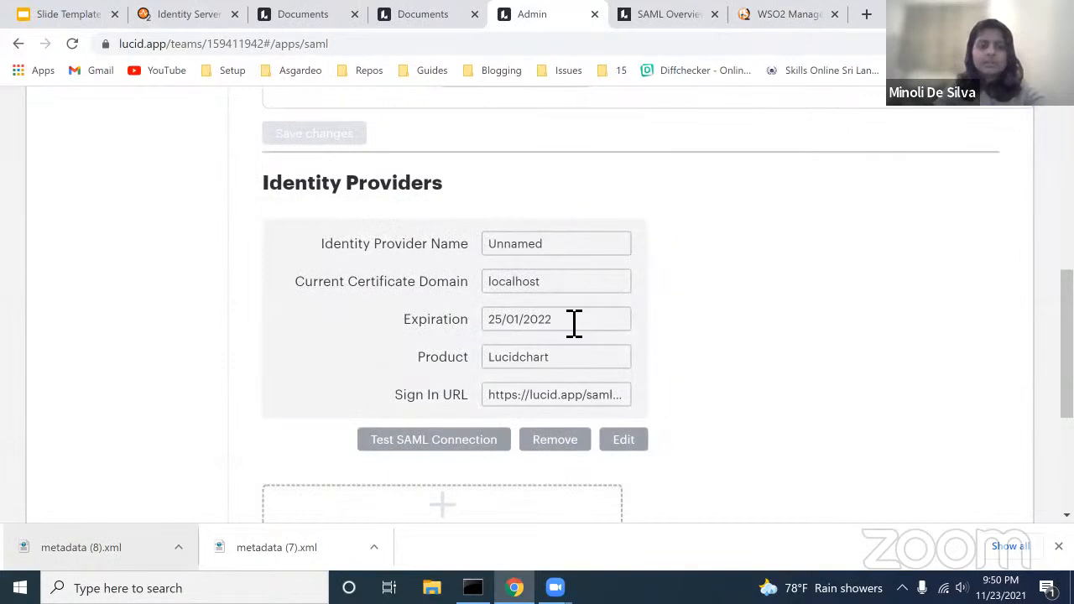
Step: Copy the identity provider's Sign In URL and open a Chrome incognito window
scroll(574, 323, "down", 1)
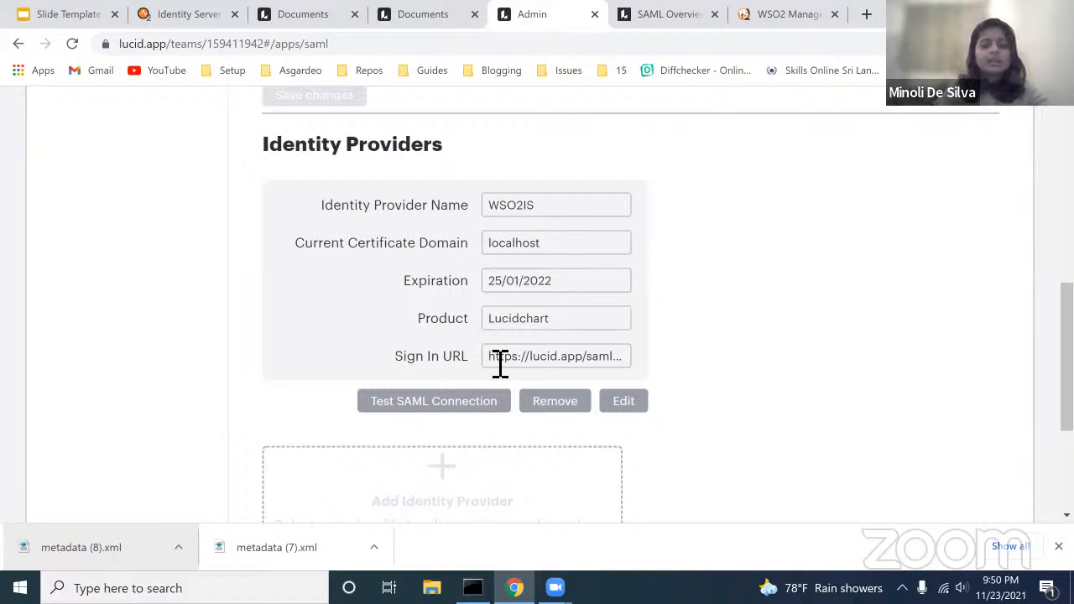
left_click_drag(544, 362, 667, 365)
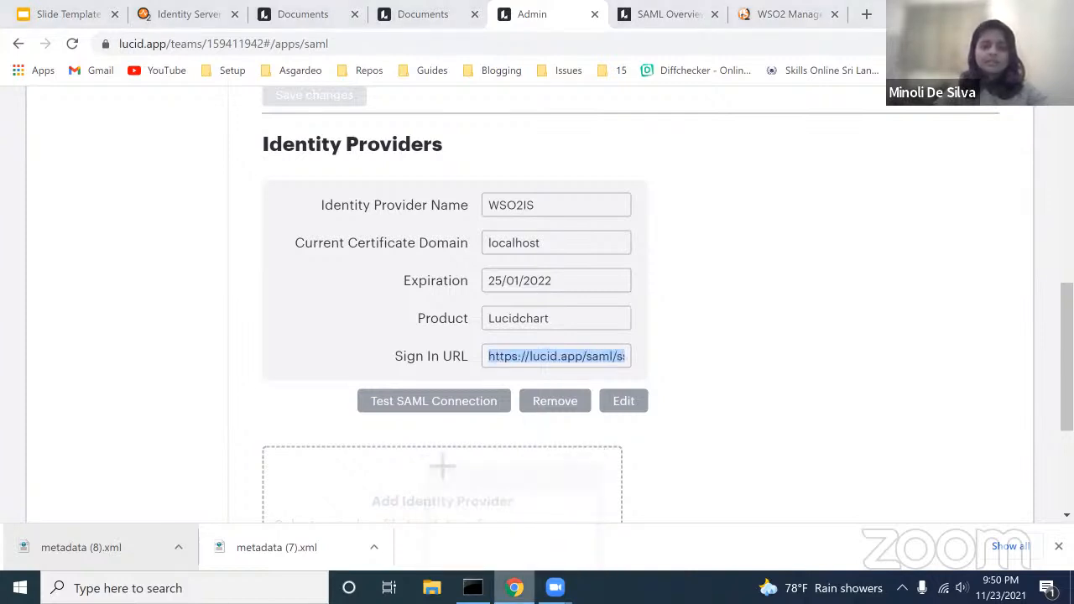
right_click(515, 587)
left_click(493, 460)
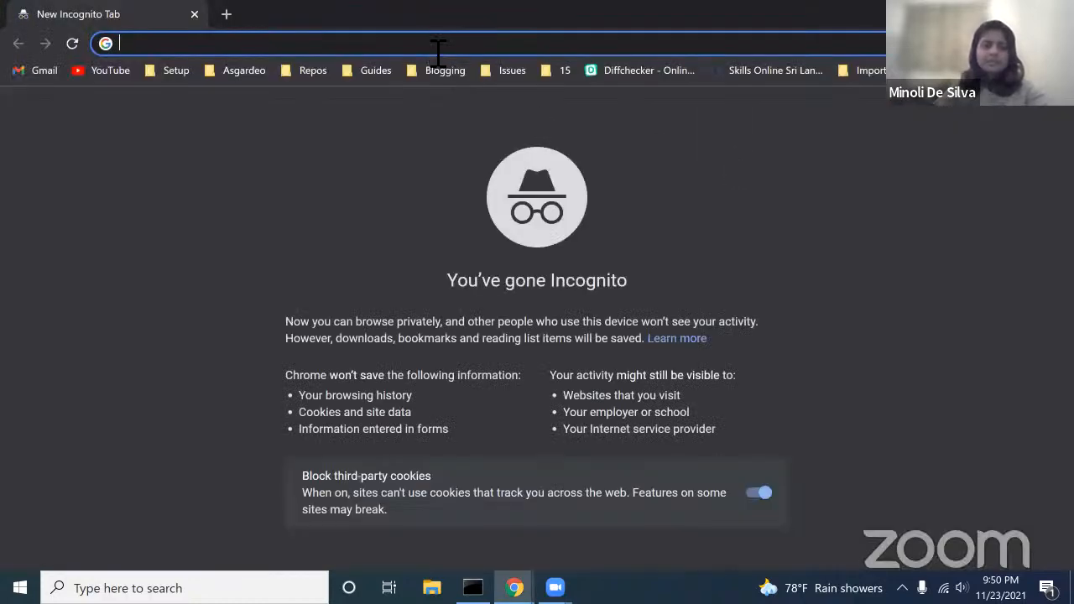
Step: Load the copied Lucid Sign In URL in the incognito window to reach WSO2 sign-in
key("ctrl+v")
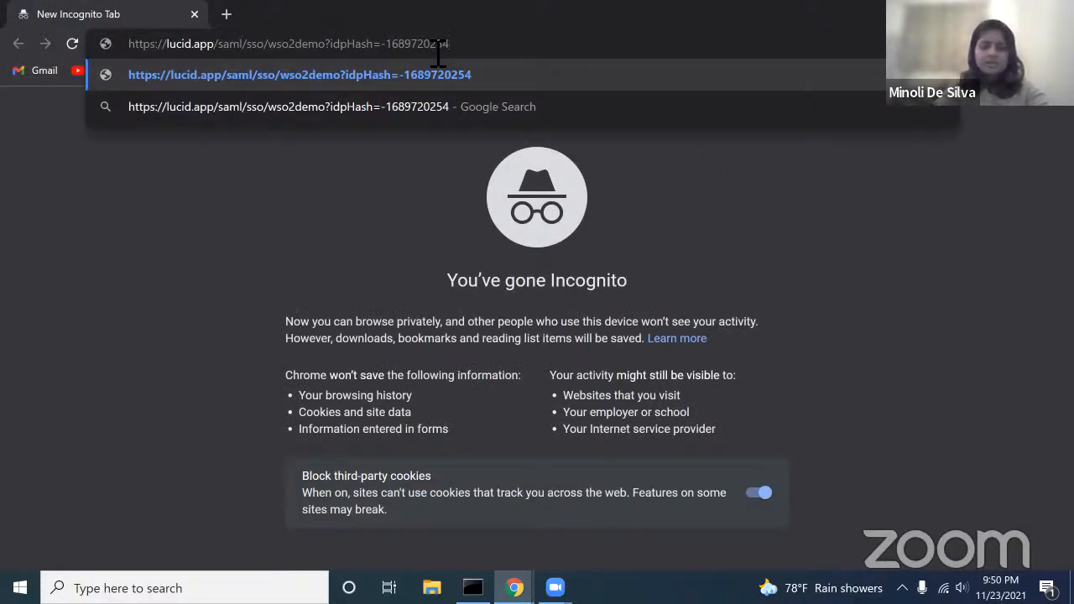
key("Return")
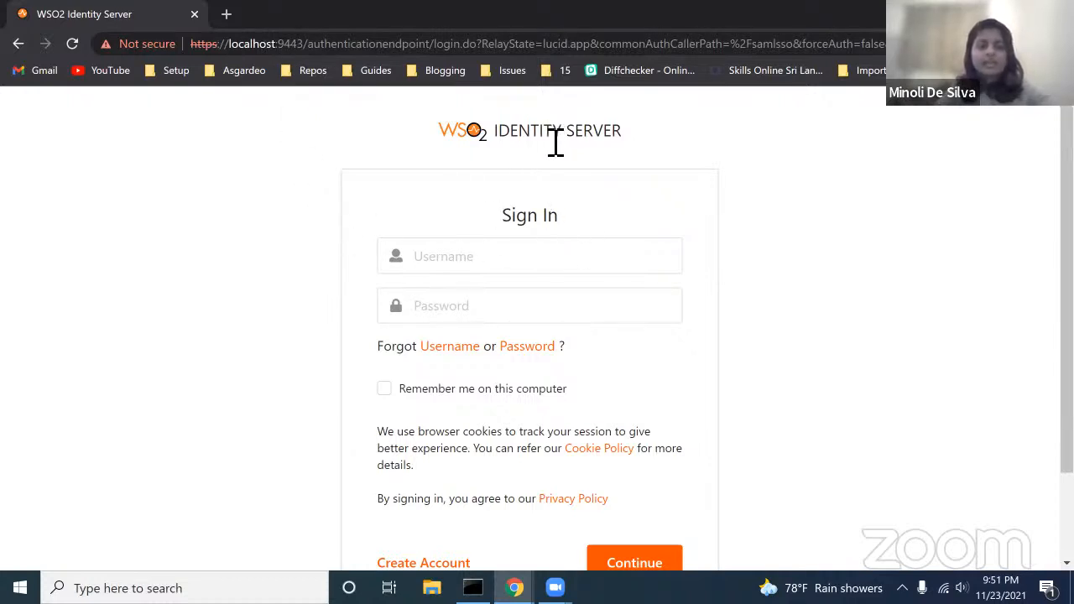
Step: Sign in to WSO2 Identity Server with the new user's username and password
left_click(518, 261)
type("minoli")
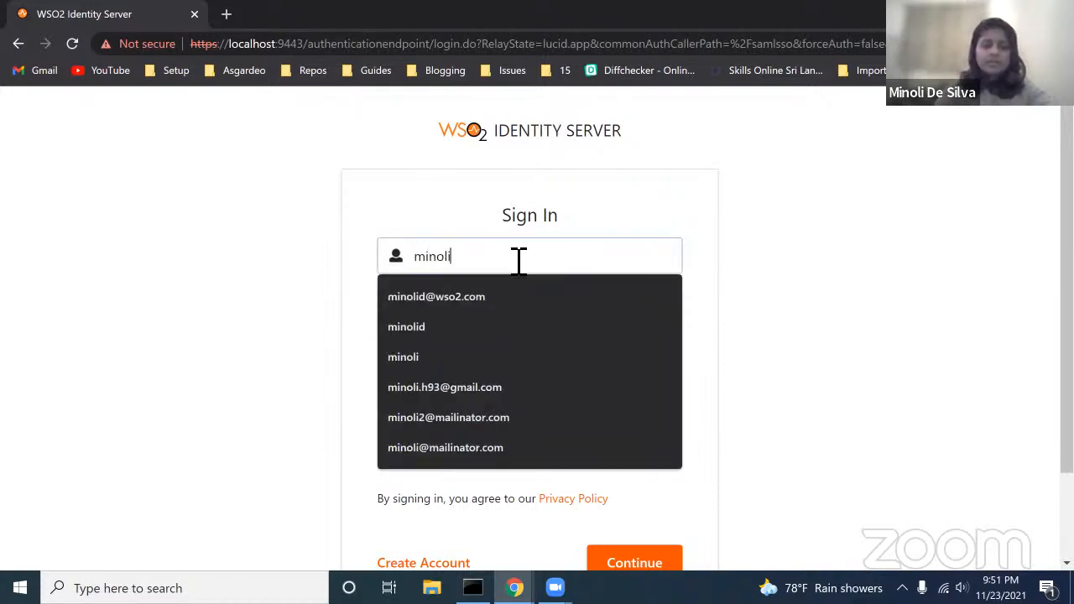
type("hds")
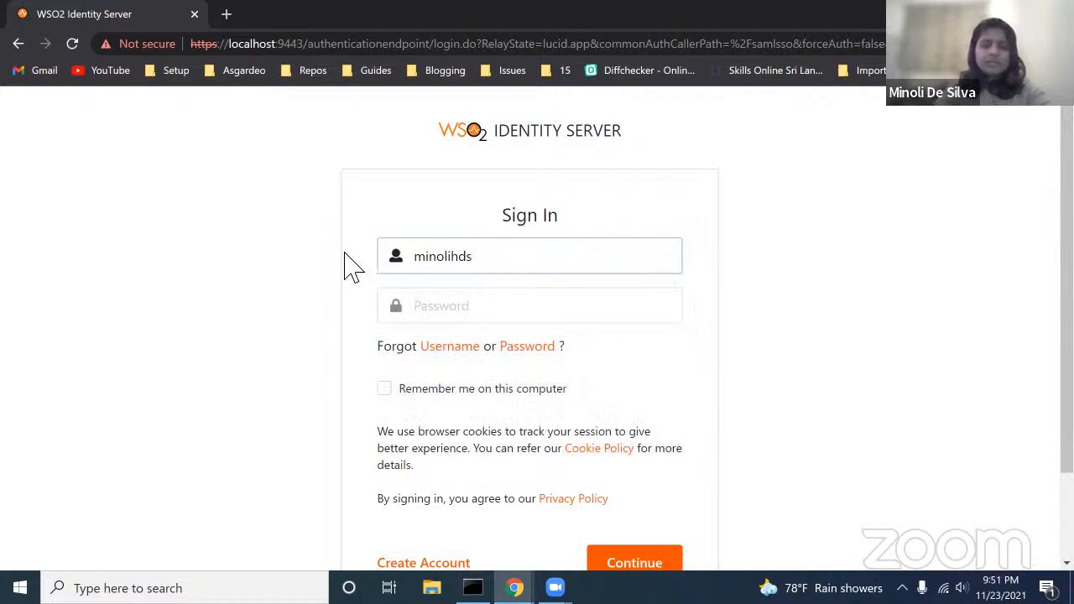
left_click(478, 312)
type("***")
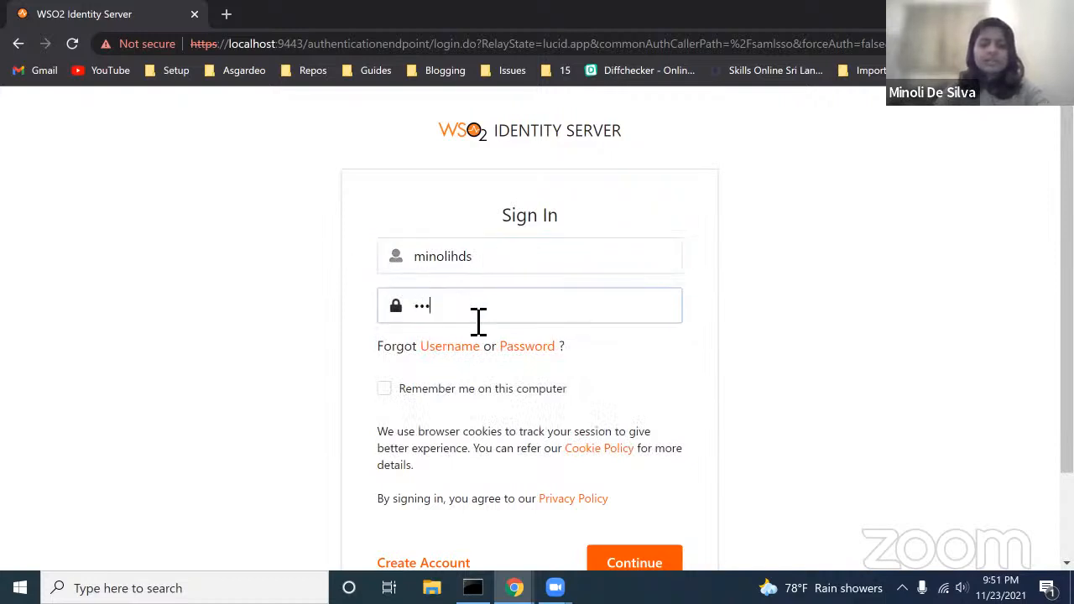
type("****")
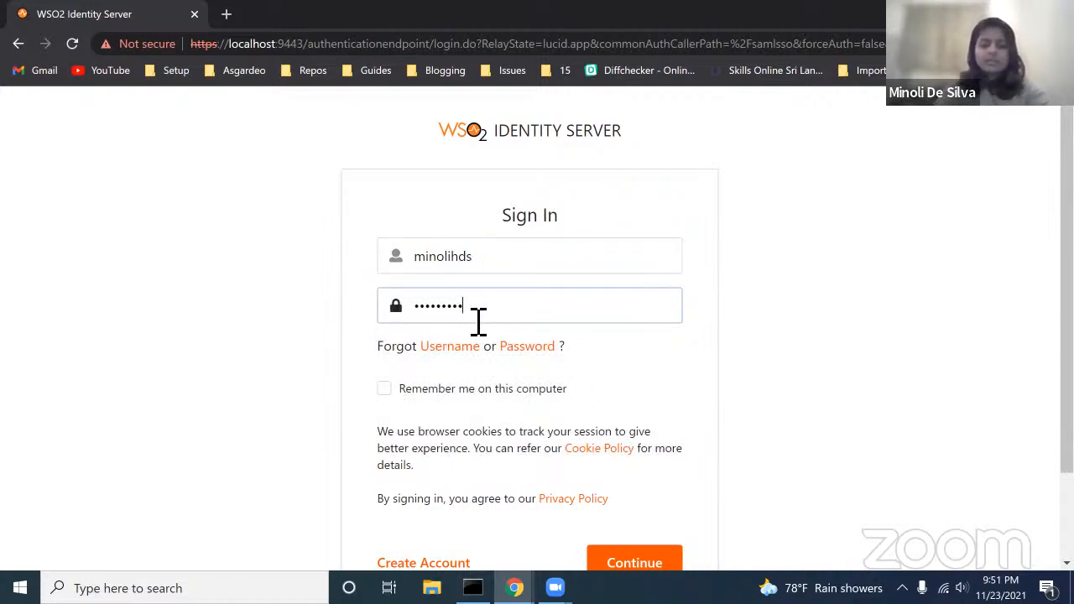
scroll(394, 394, "down", 2)
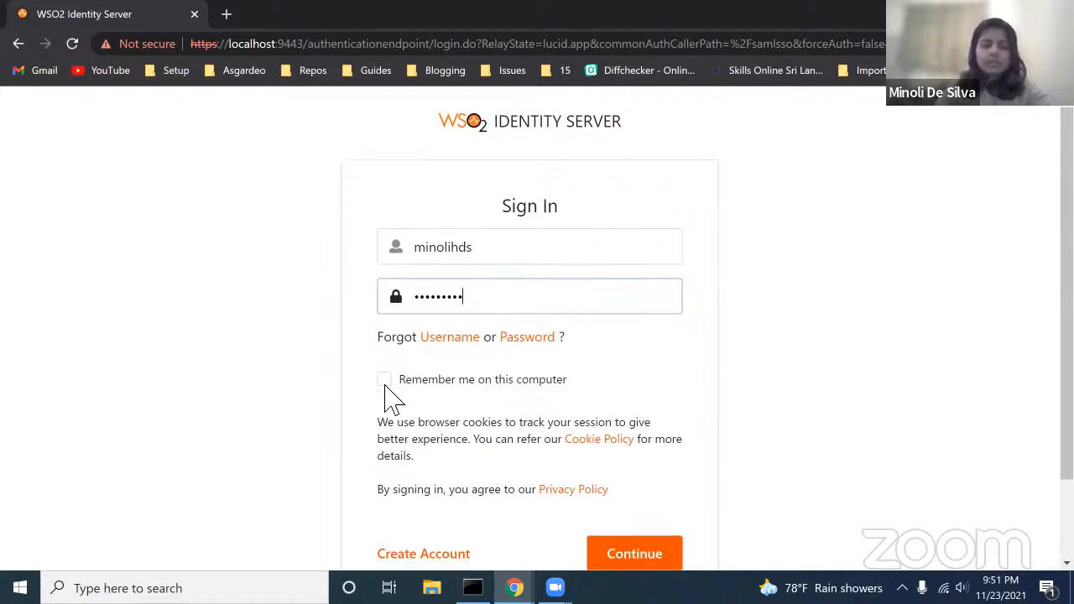
left_click(646, 463)
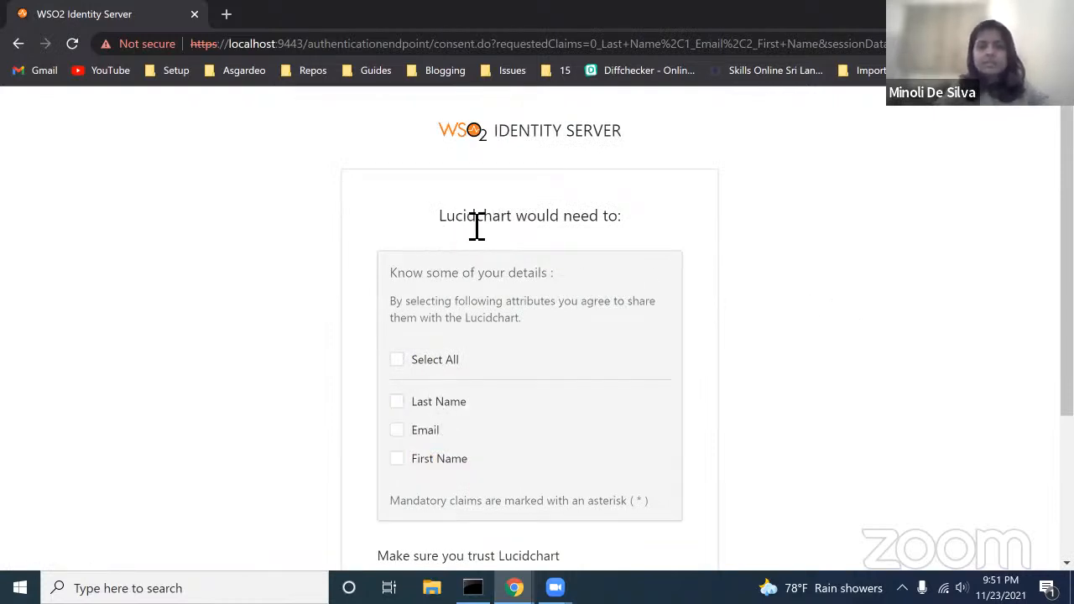
Step: Consent to share all requested attributes (Last Name, Email, First Name) with Lucidchart
scroll(462, 316, "down", 1)
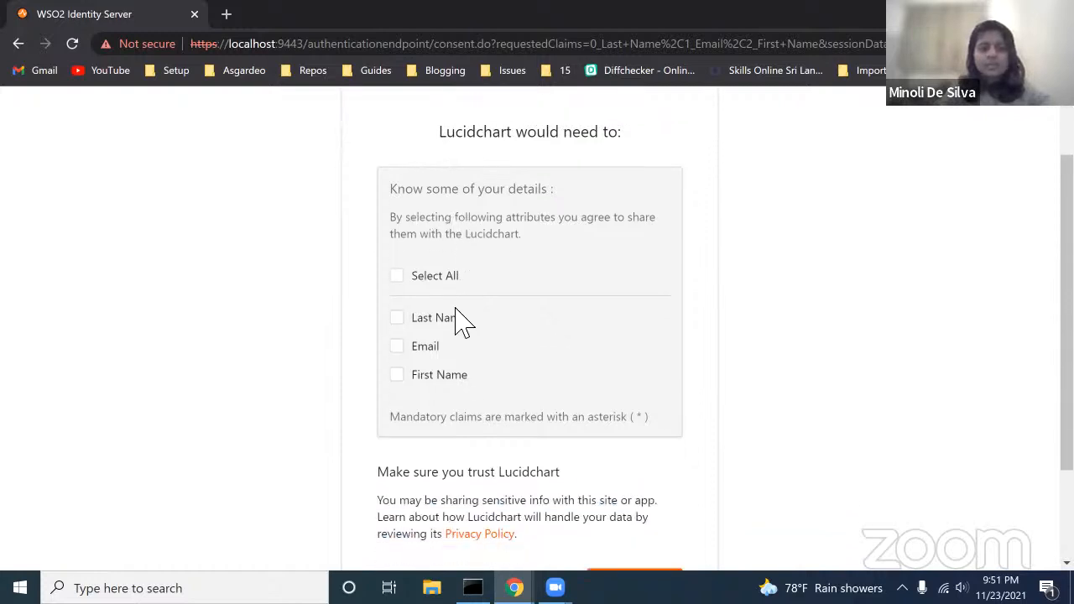
left_click(399, 279)
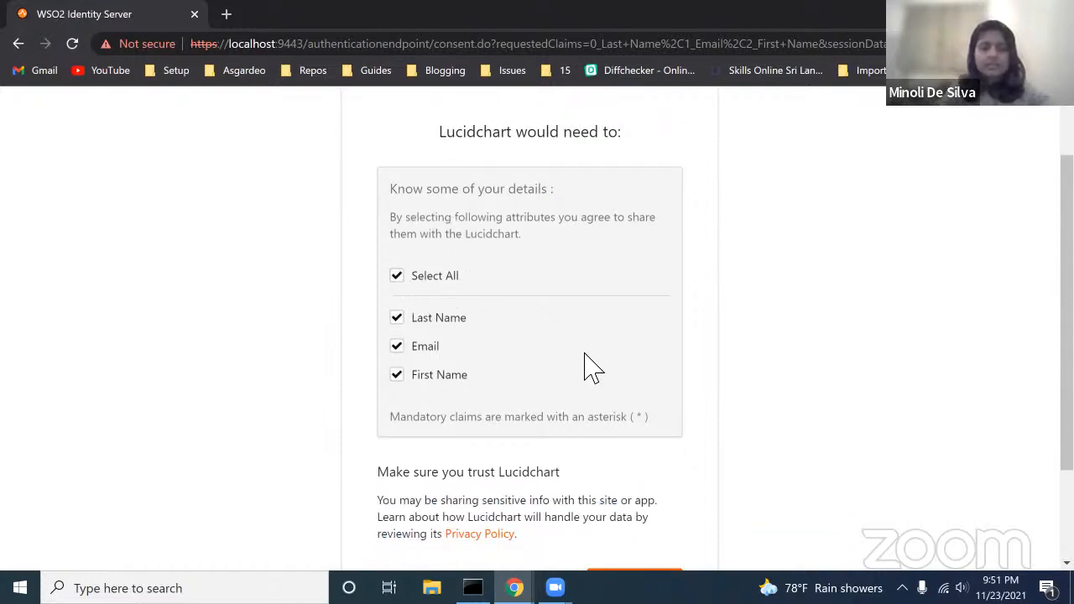
scroll(592, 367, "down", 1)
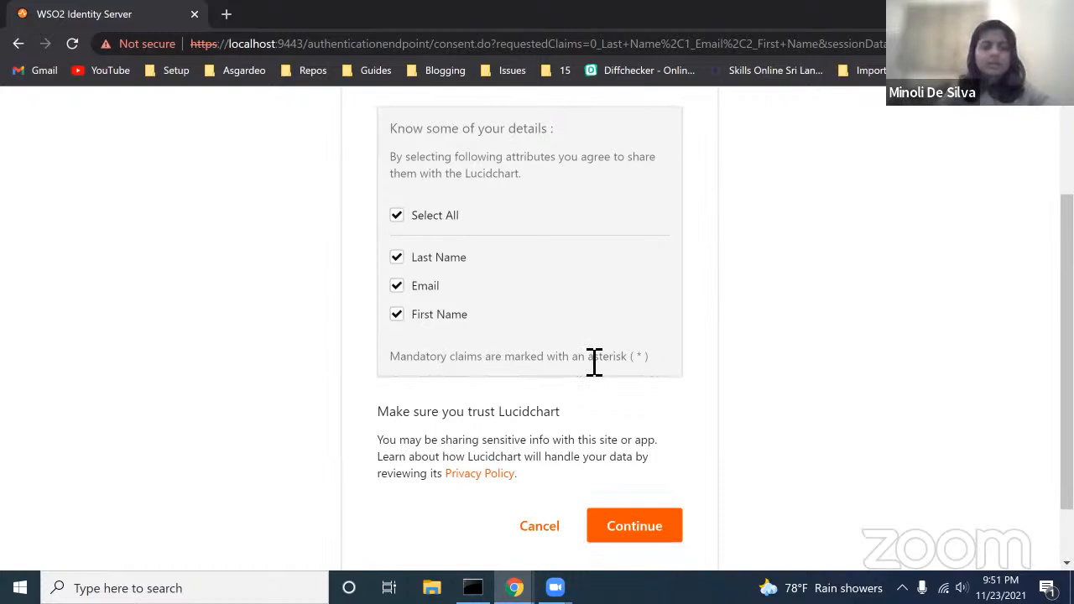
scroll(592, 362, "down", 1)
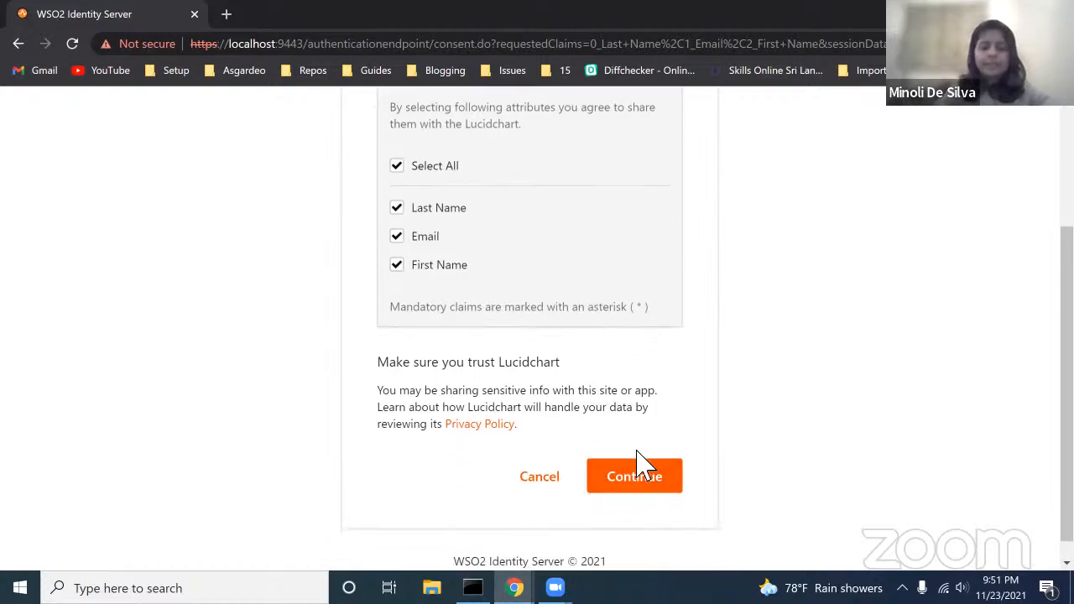
left_click(642, 484)
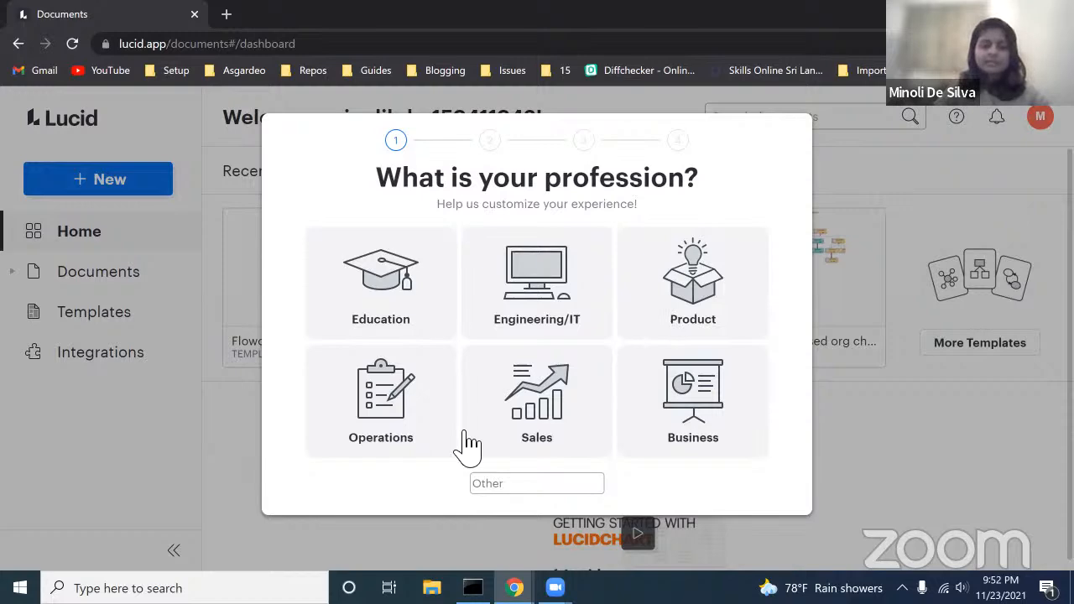
Step: Return to the Lucid Admin window and present the Slide Template - WSO2 deck full screen
mouse_move(515, 588)
left_click(431, 508)
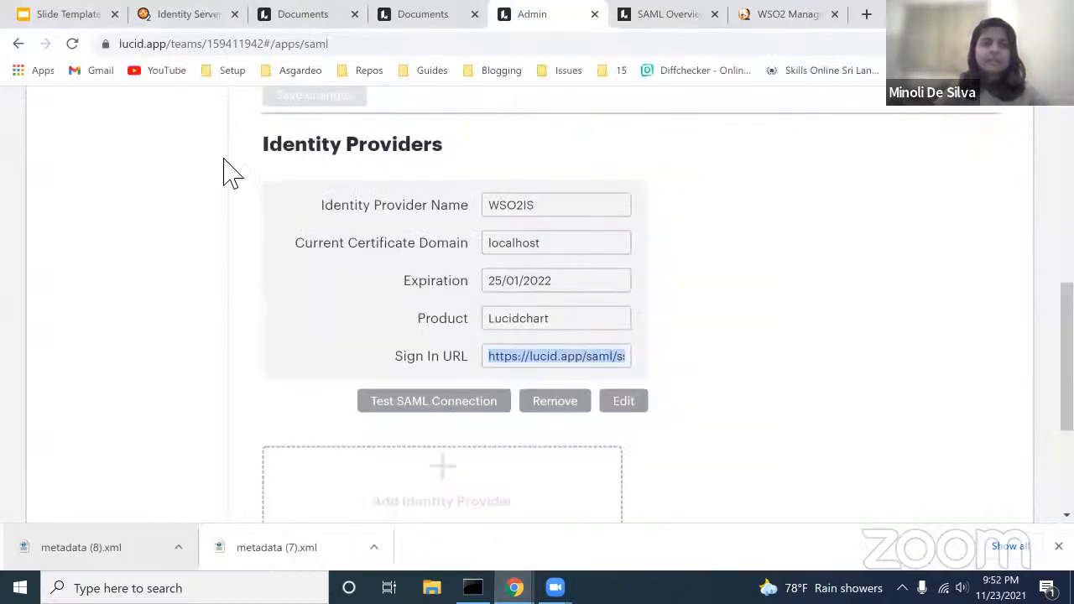
left_click(82, 13)
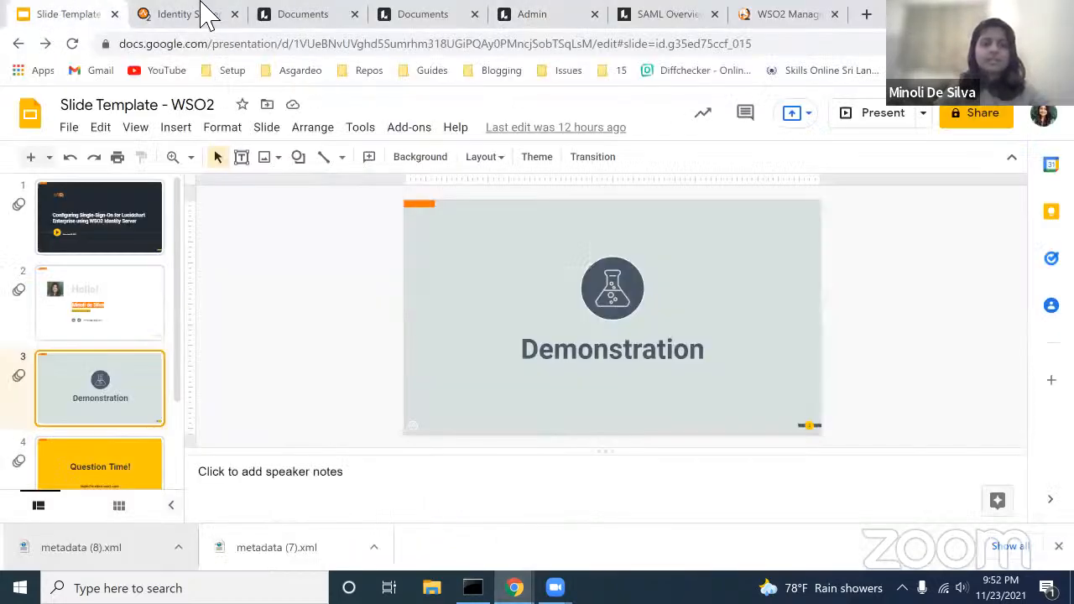
left_click(862, 117)
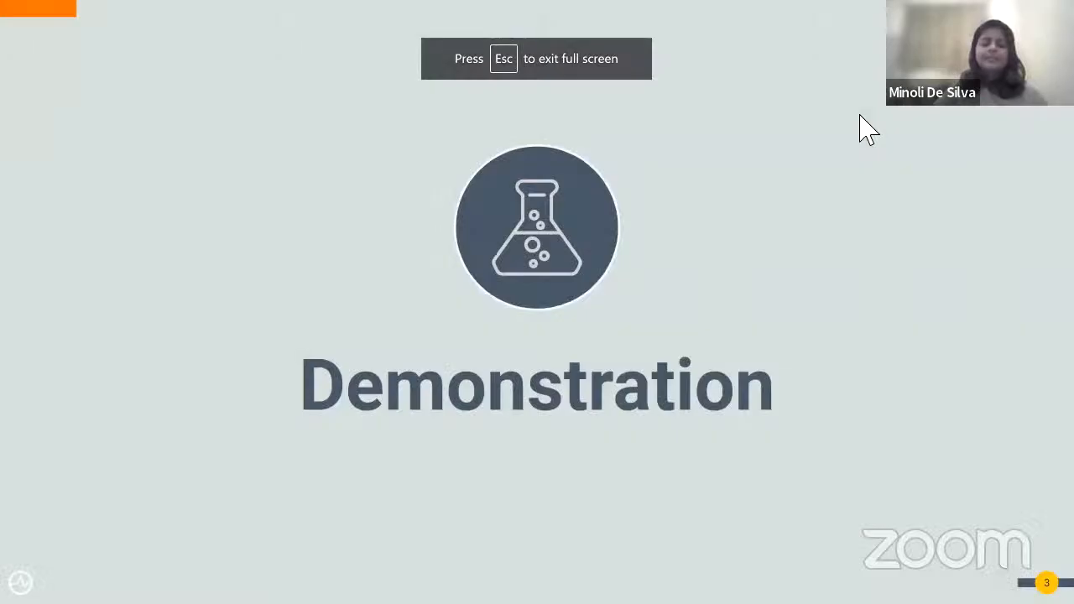